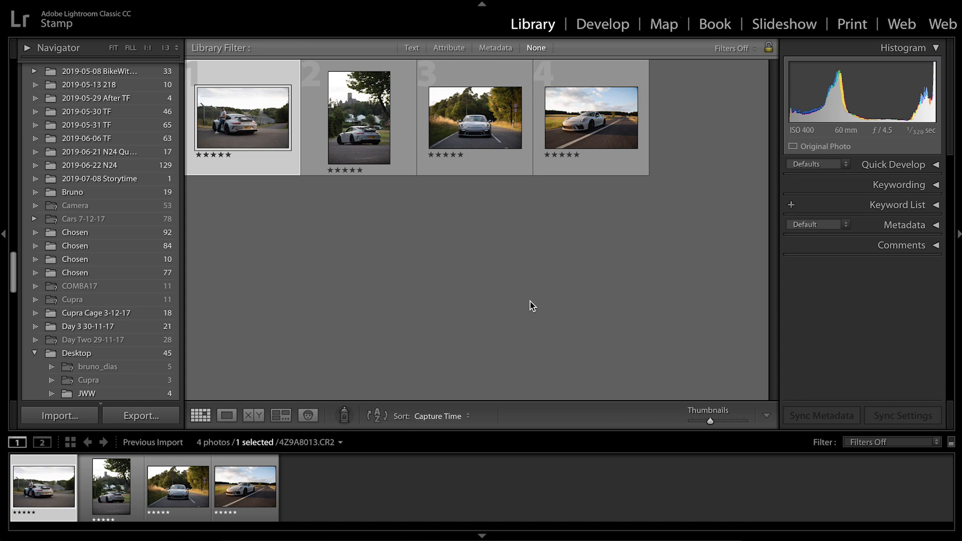
Review the four car photos one by one in the Develop module, returning to 4Z9A8013.CR2
{"action": "left_click", "coordinate": [602, 25]}
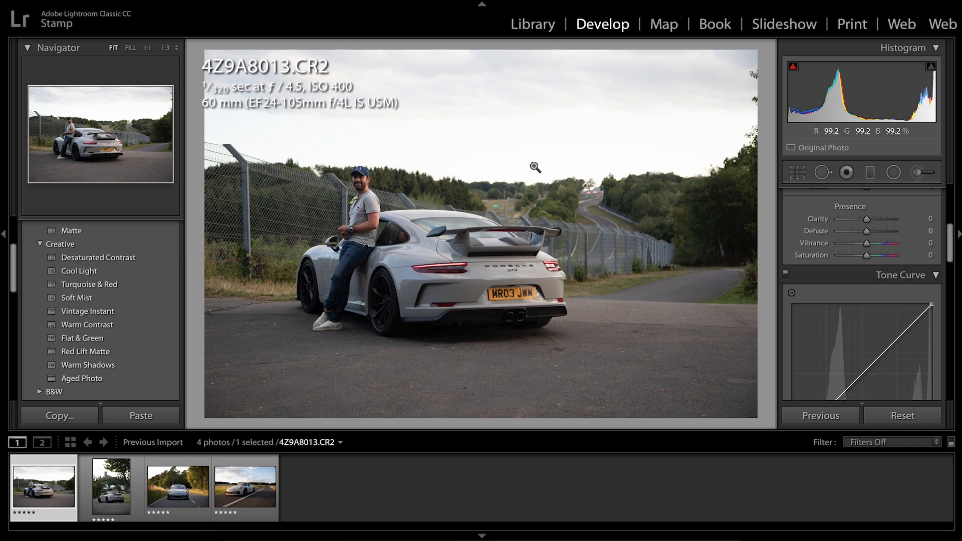
{"action": "left_click", "coordinate": [110, 501]}
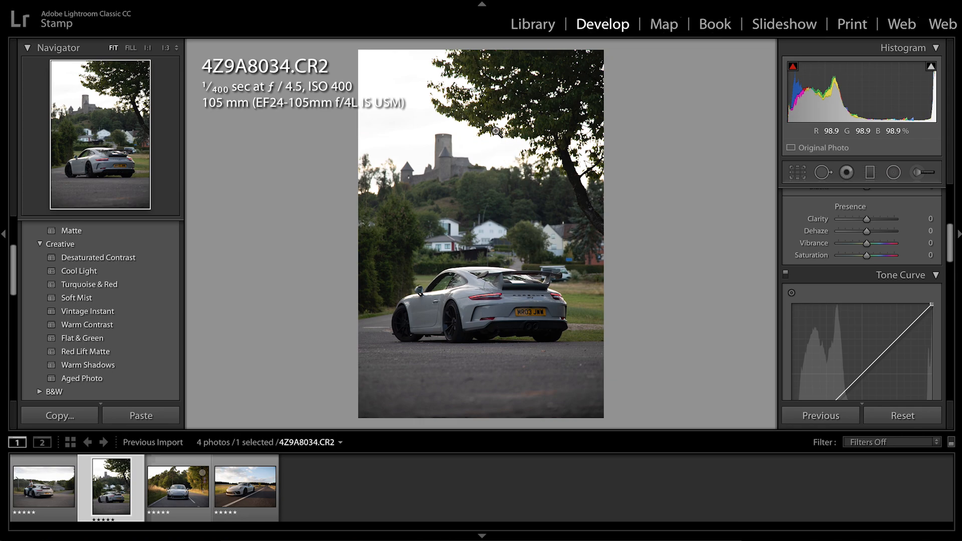
{"action": "left_click", "coordinate": [169, 502]}
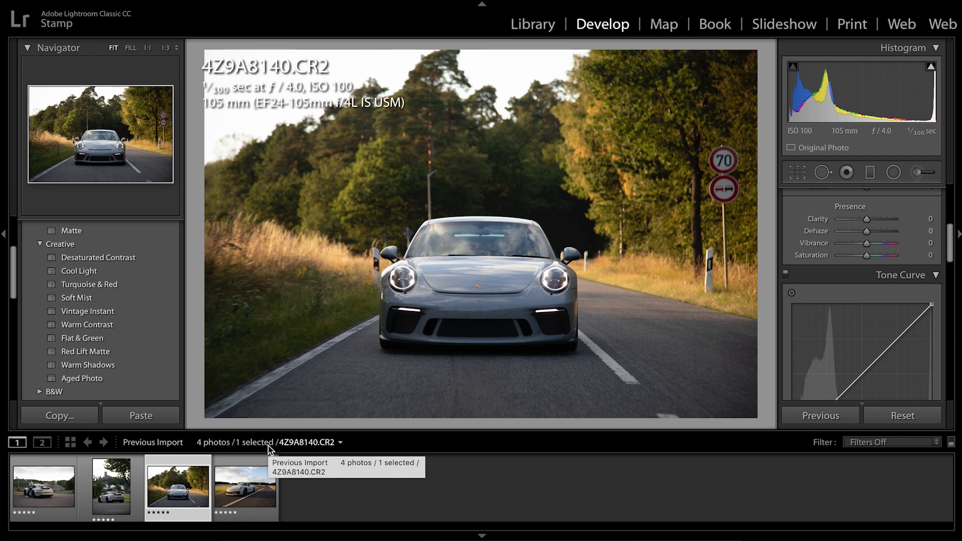
{"action": "left_click", "coordinate": [238, 485]}
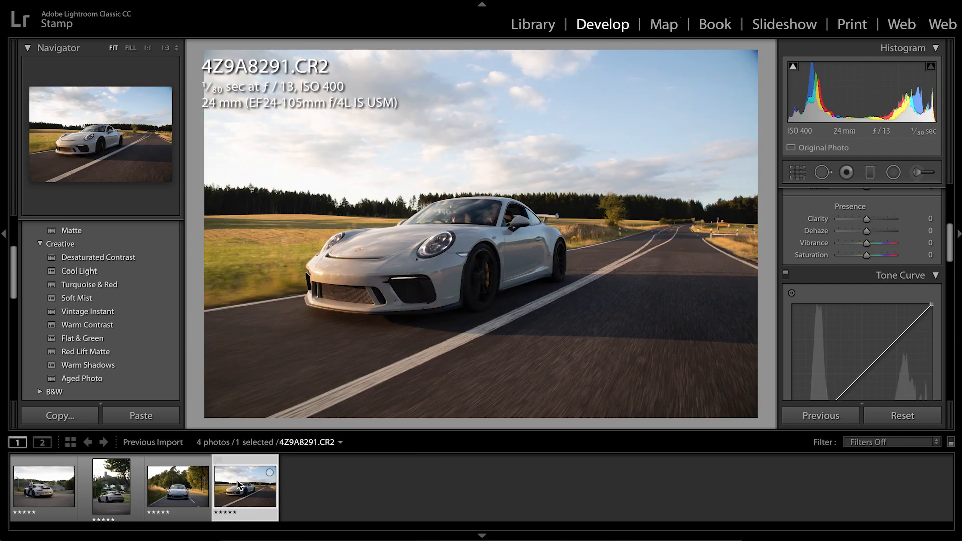
{"action": "left_click", "coordinate": [48, 484]}
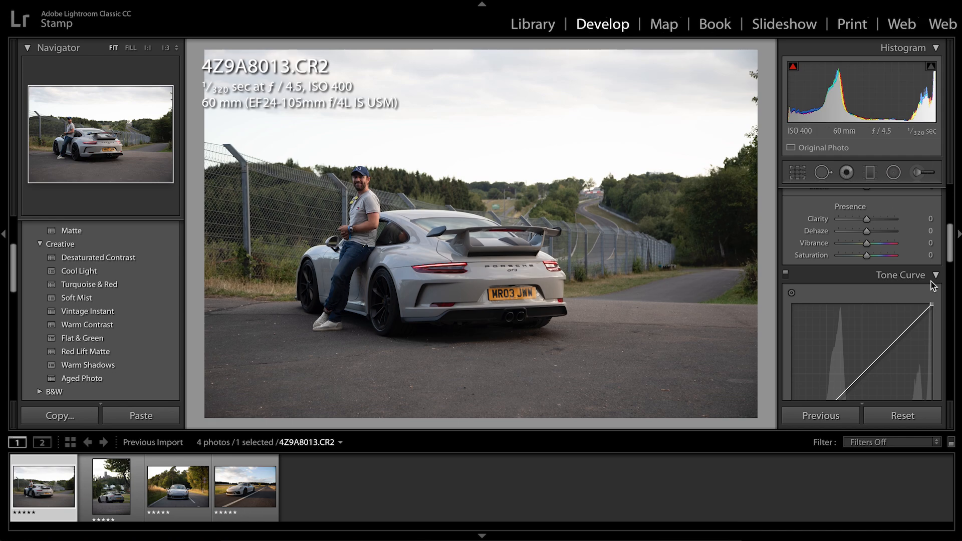
Try the photo's Shadows at +100 and −42 with a lower Exposure, and reset all its adjustments
{"action": "scroll", "coordinate": [866, 260], "scroll_direction": "up", "scroll_amount": 5}
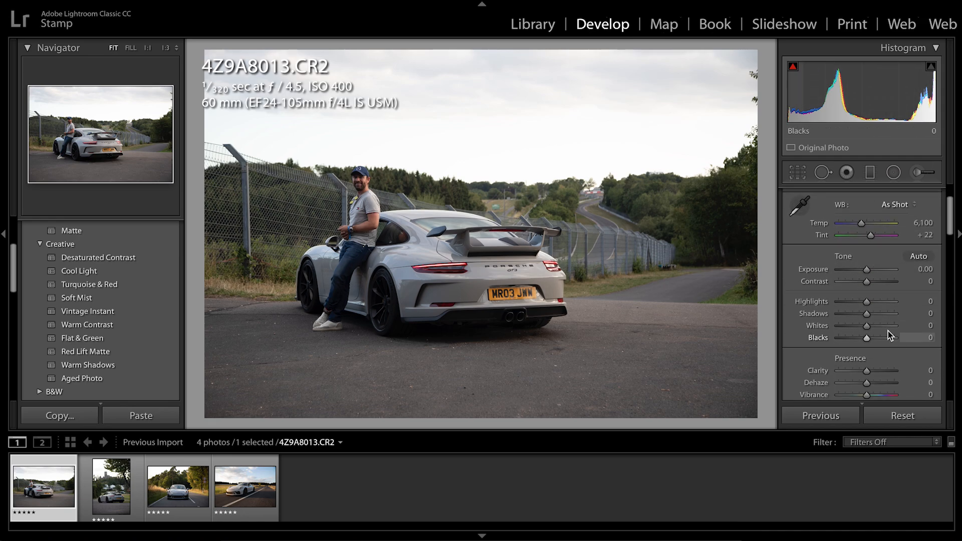
{"action": "left_click_drag", "start_coordinate": [883, 313], "coordinate": [921, 327]}
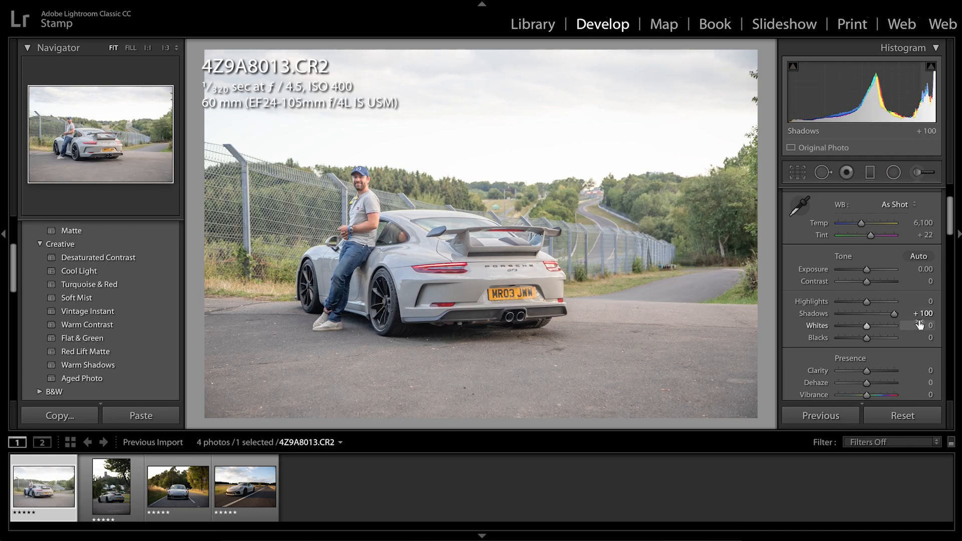
{"action": "left_click", "coordinate": [440, 334]}
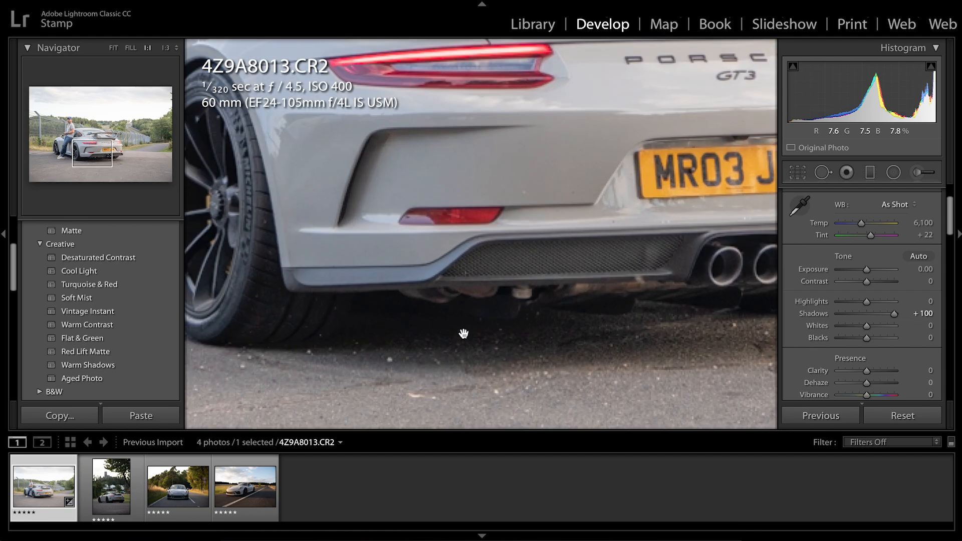
{"action": "left_click", "coordinate": [485, 323]}
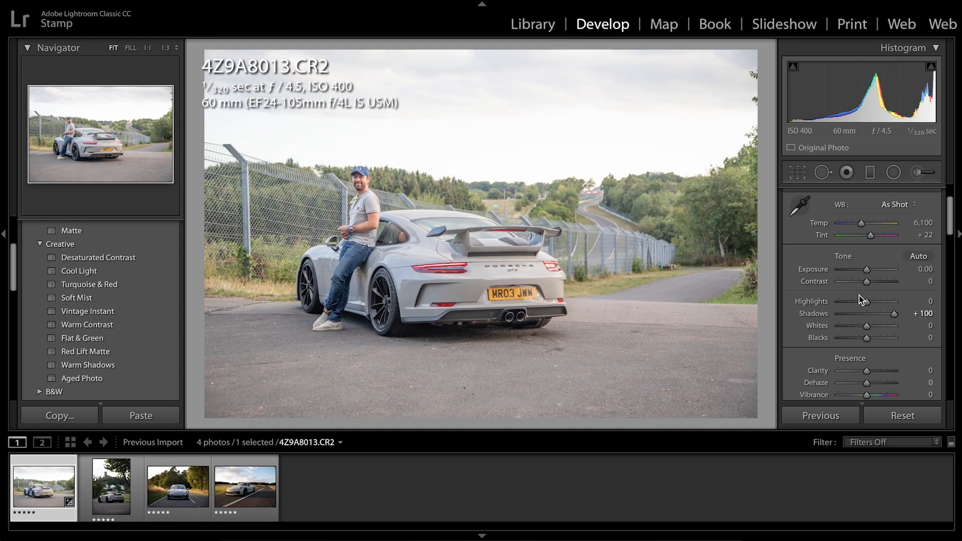
{"action": "left_click_drag", "start_coordinate": [893, 314], "coordinate": [854, 313]}
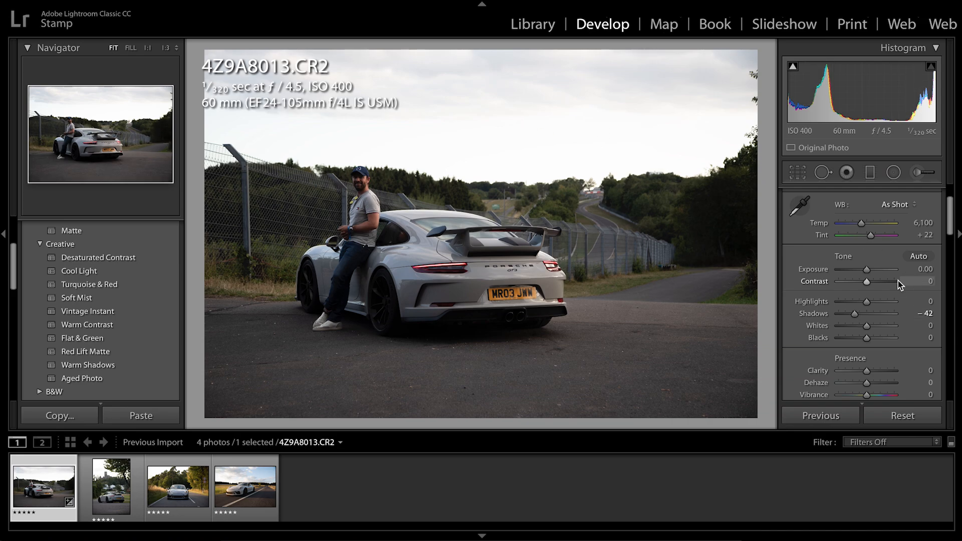
{"action": "mouse_move", "coordinate": [866, 269]}
{"action": "left_mouse_down"}
{"action": "mouse_move", "coordinate": [845, 271]}
{"action": "mouse_move", "coordinate": [859, 269]}
{"action": "left_mouse_up"}
{"action": "left_click", "coordinate": [901, 415]}
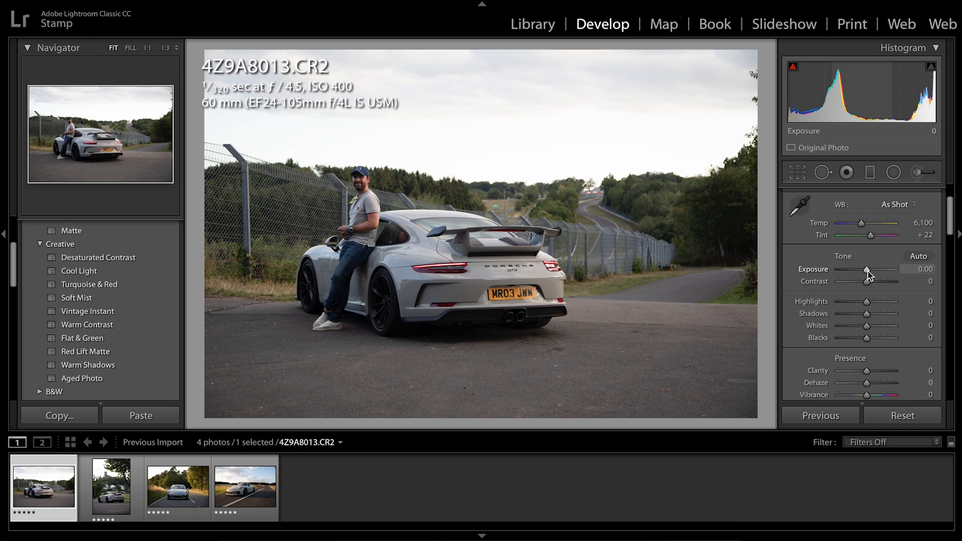
Raise the photo's Exposure to +0.55 and warm its white balance to a Temp of 6,840
{"action": "left_click_drag", "start_coordinate": [867, 271], "coordinate": [870, 271]}
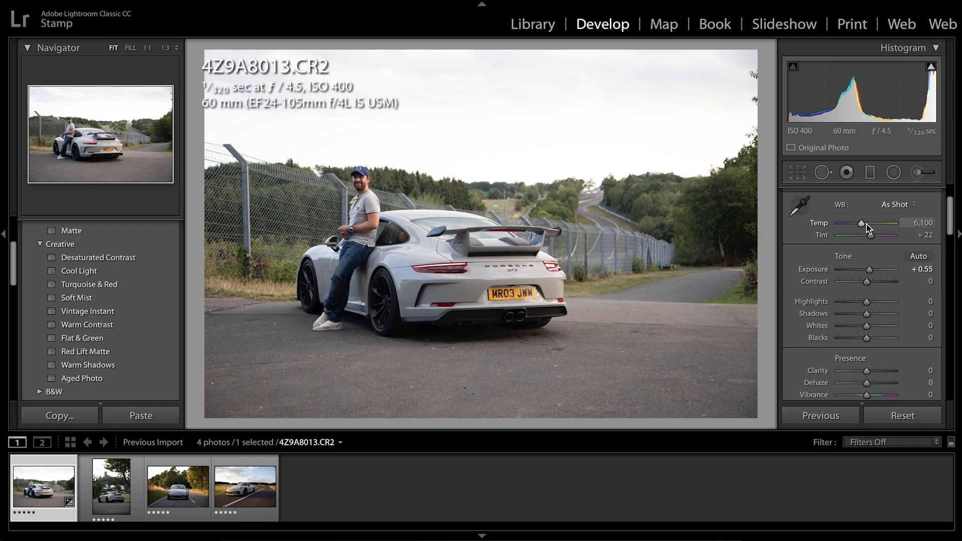
{"action": "left_click_drag", "start_coordinate": [865, 225], "coordinate": [871, 226]}
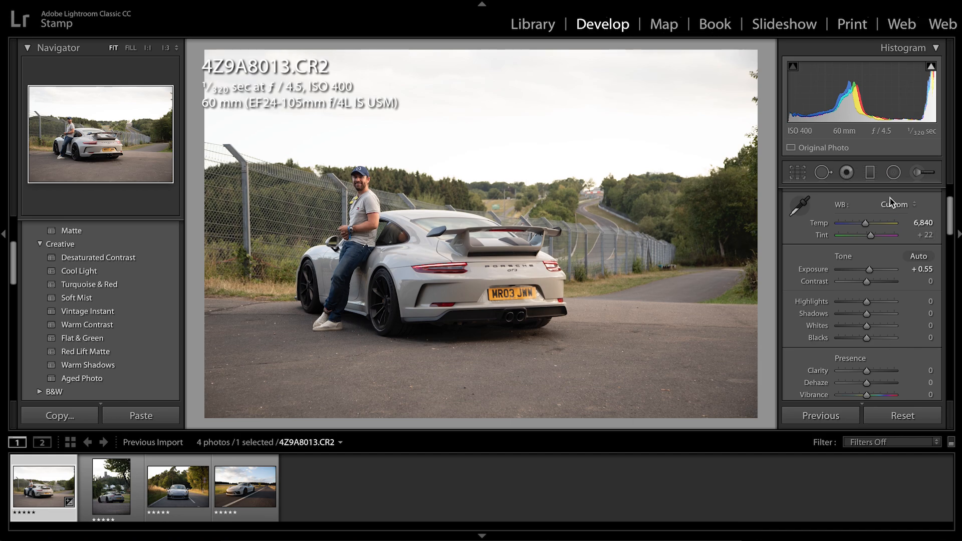
Draw a graduated filter down over the sky and zero its Temp, Tint, Exposure, Contrast, Highlights, Shadows, Clarity and Saturation
{"action": "left_click", "coordinate": [871, 175]}
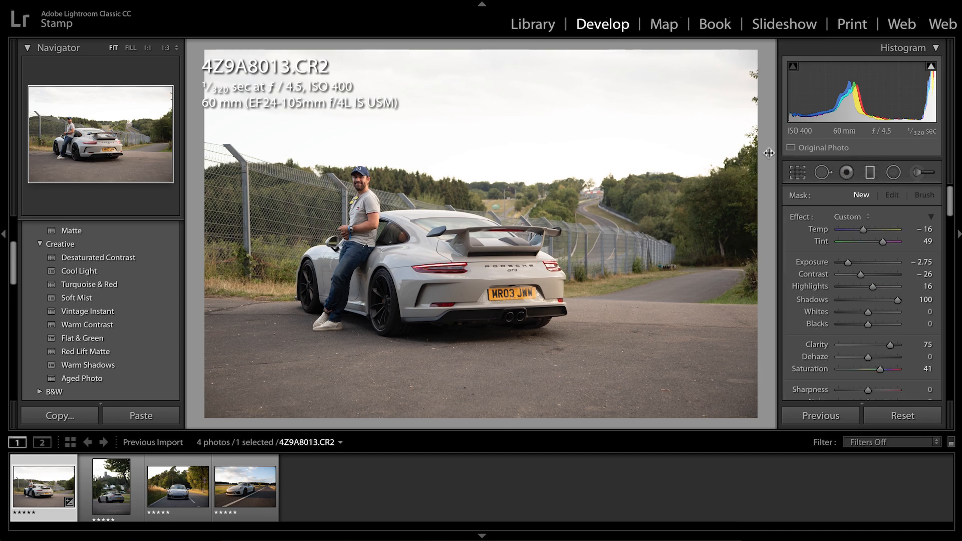
{"action": "left_click_drag", "start_coordinate": [481, 44], "coordinate": [483, 238]}
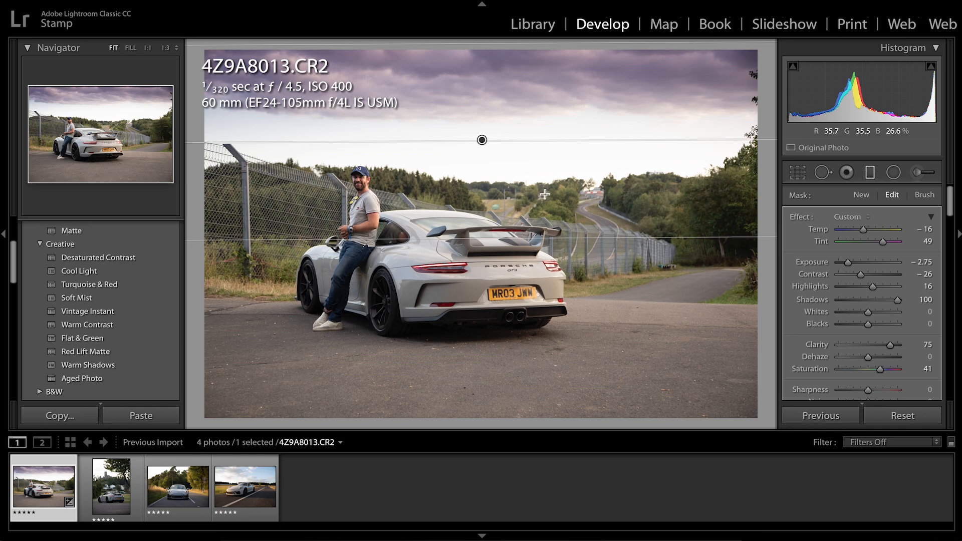
{"action": "left_click", "coordinate": [926, 230]}
{"action": "type", "text": "0"}
{"action": "key", "text": "Tab"}
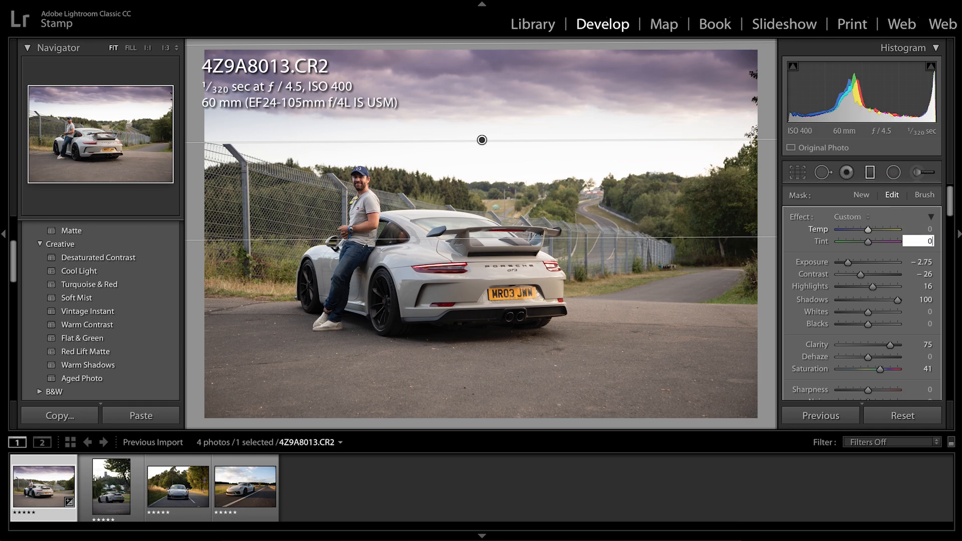
{"action": "type", "text": "0"}
{"action": "key", "text": "Tab"}
{"action": "type", "text": "0"}
{"action": "key", "text": "Tab"}
{"action": "type", "text": "0"}
{"action": "key", "text": "Tab"}
{"action": "type", "text": "0"}
{"action": "key", "text": "Tab"}
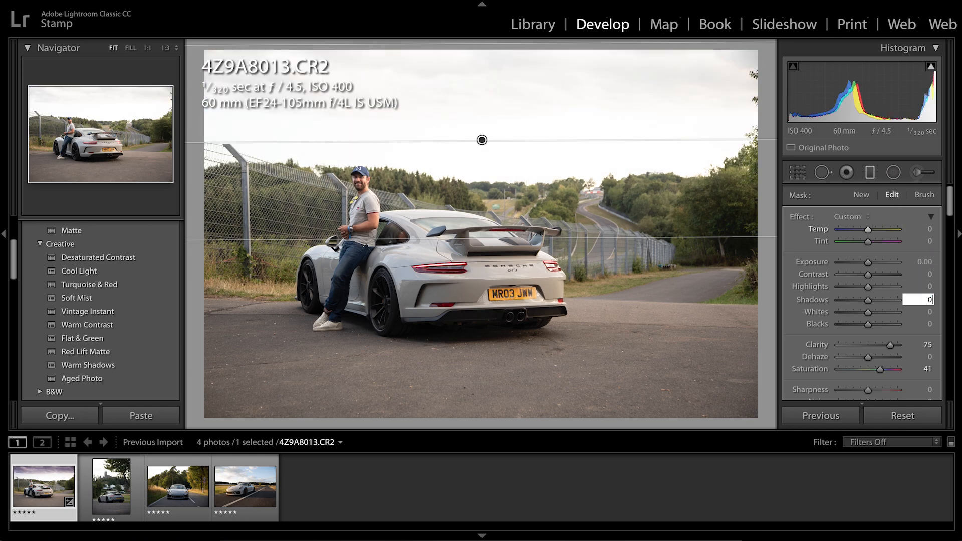
{"action": "type", "text": "0"}
{"action": "key", "text": "Tab"}
{"action": "key", "text": "Tab"}
{"action": "key", "text": "Tab"}
{"action": "type", "text": "0"}
{"action": "key", "text": "Tab"}
{"action": "type", "text": "0"}
{"action": "key", "text": "Tab"}
{"action": "type", "text": "0"}
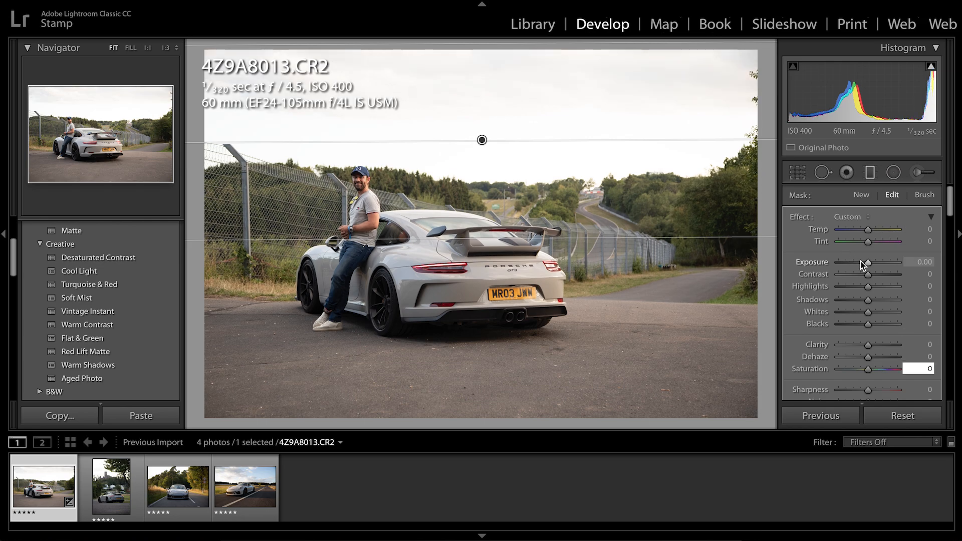
Set the sky filter's Exposure to −3.20, Highlights to −59, Shadows to 44, Temp to −33 and Tint to −8
{"action": "left_click_drag", "start_coordinate": [858, 262], "coordinate": [882, 301]}
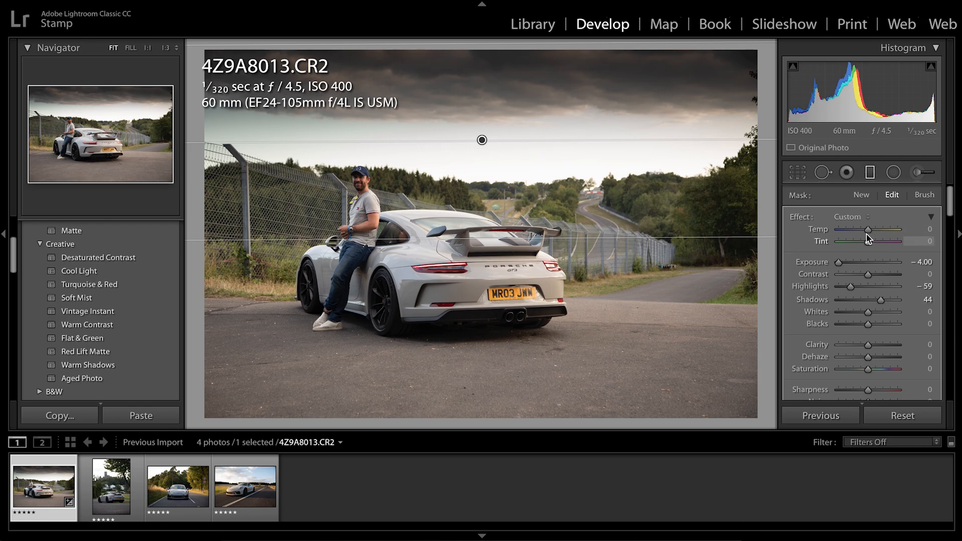
{"action": "left_click_drag", "start_coordinate": [863, 232], "coordinate": [858, 232]}
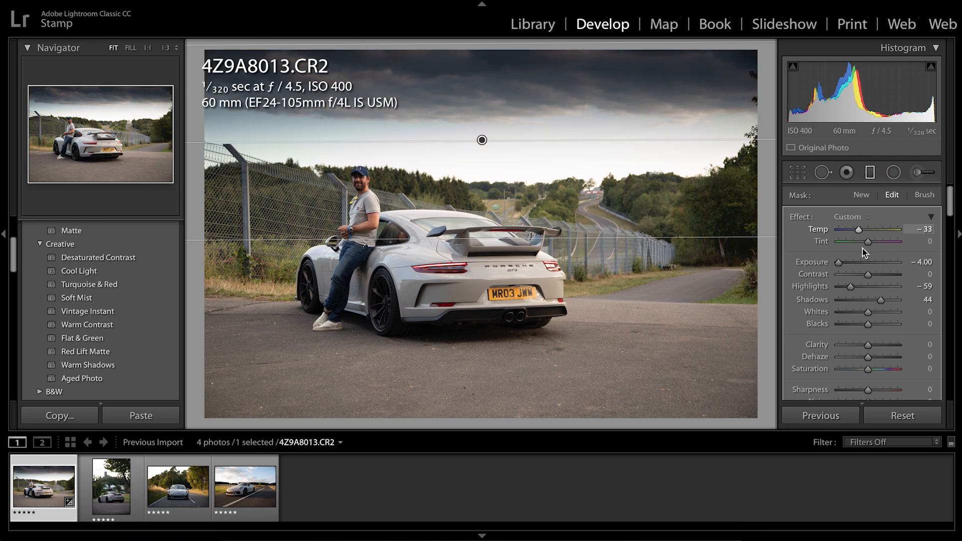
{"action": "left_click_drag", "start_coordinate": [868, 244], "coordinate": [865, 243]}
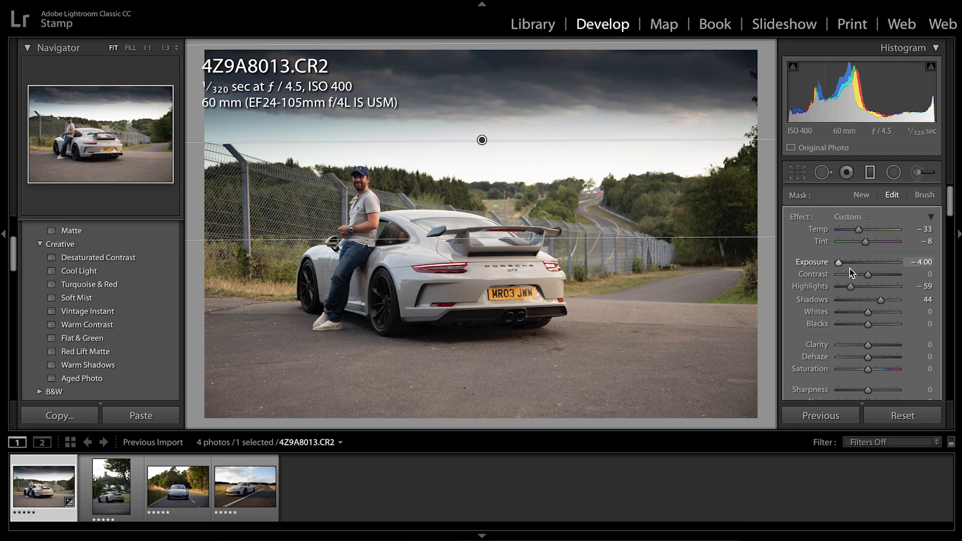
{"action": "left_click_drag", "start_coordinate": [843, 263], "coordinate": [848, 261]}
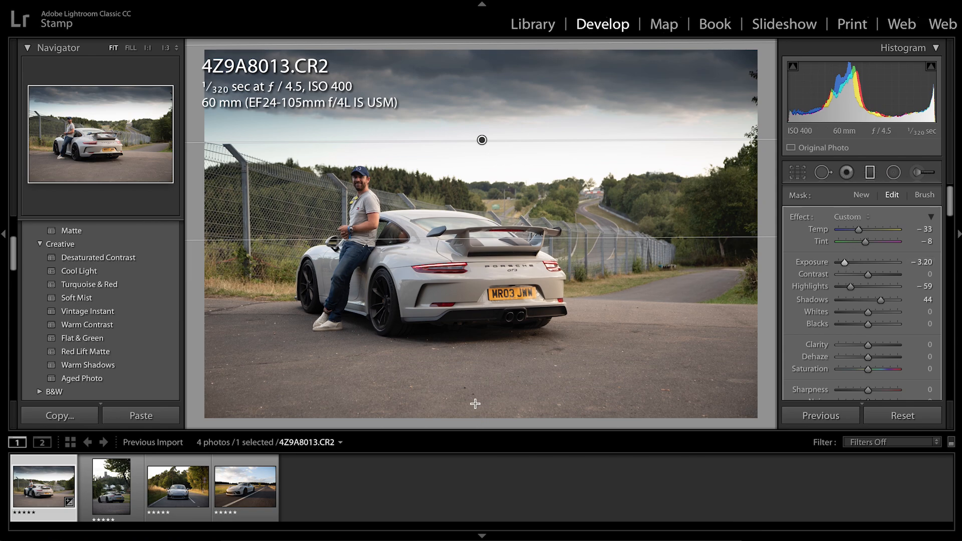
Add a second graduated filter rising from the photo's lower edge over the road, fading out around the car's wheels
{"action": "left_click_drag", "start_coordinate": [474, 401], "coordinate": [472, 323]}
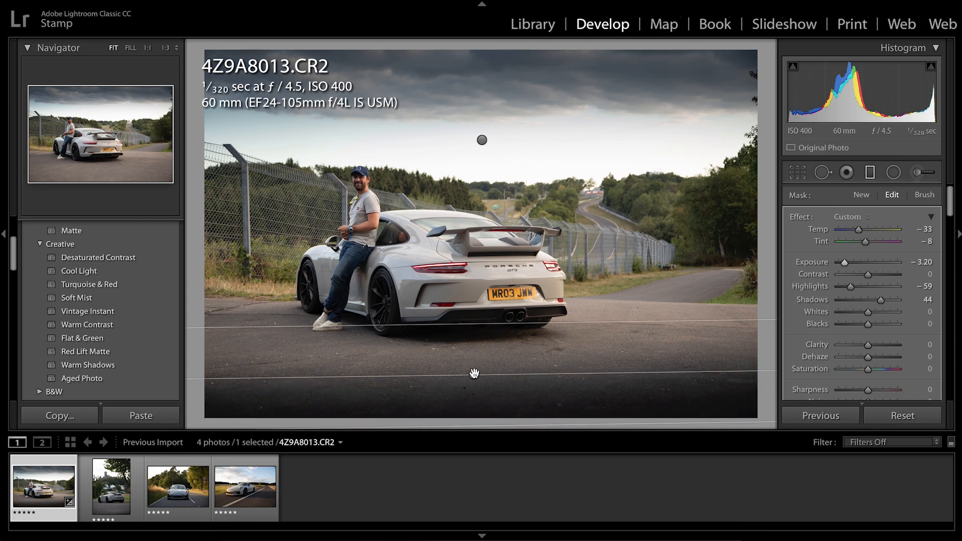
{"action": "left_click_drag", "start_coordinate": [474, 375], "coordinate": [473, 417]}
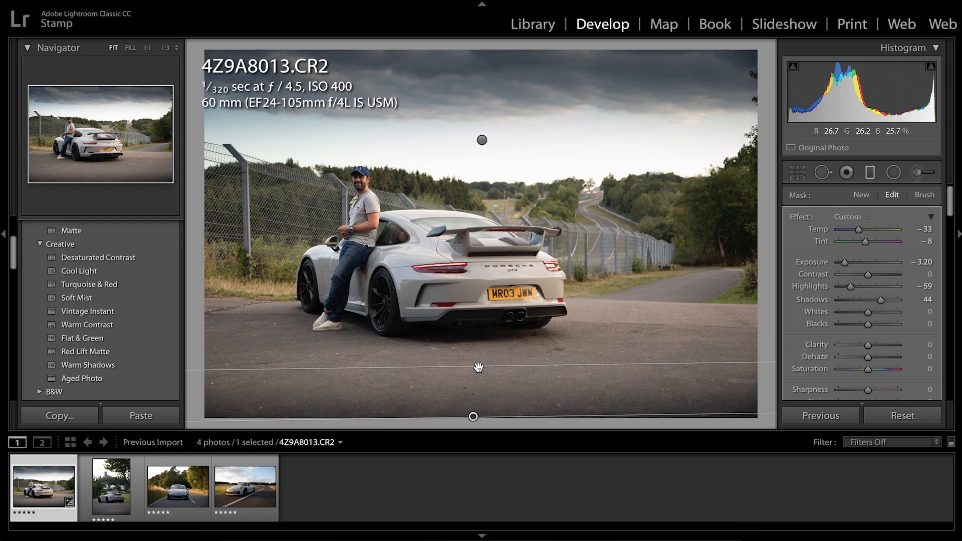
{"action": "left_click_drag", "start_coordinate": [478, 352], "coordinate": [477, 322]}
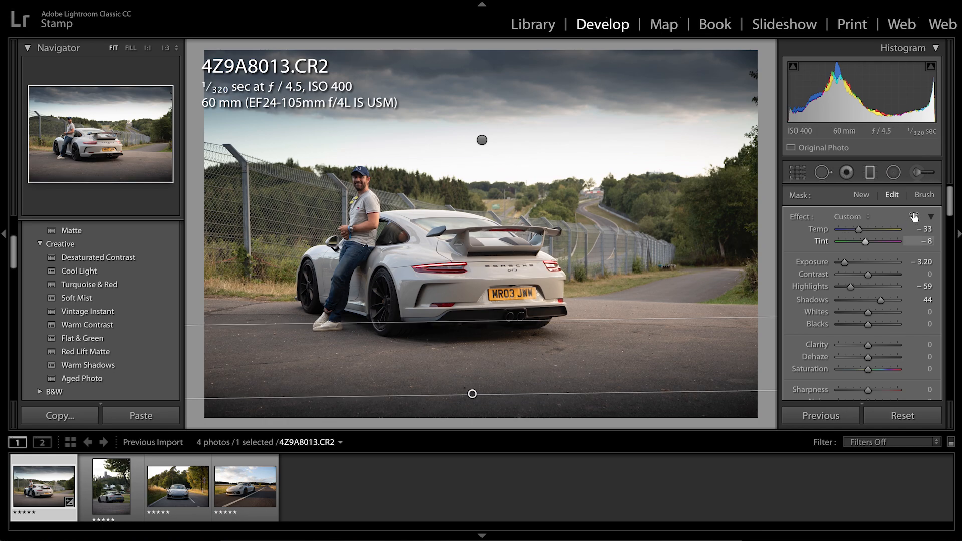
Zero the road filter's Temp, Tint, Highlights and Shadows, set its Exposure to −1.71, and close the graduated filter tool
{"action": "left_click", "coordinate": [924, 229]}
{"action": "type", "text": "0"}
{"action": "key", "text": "Tab"}
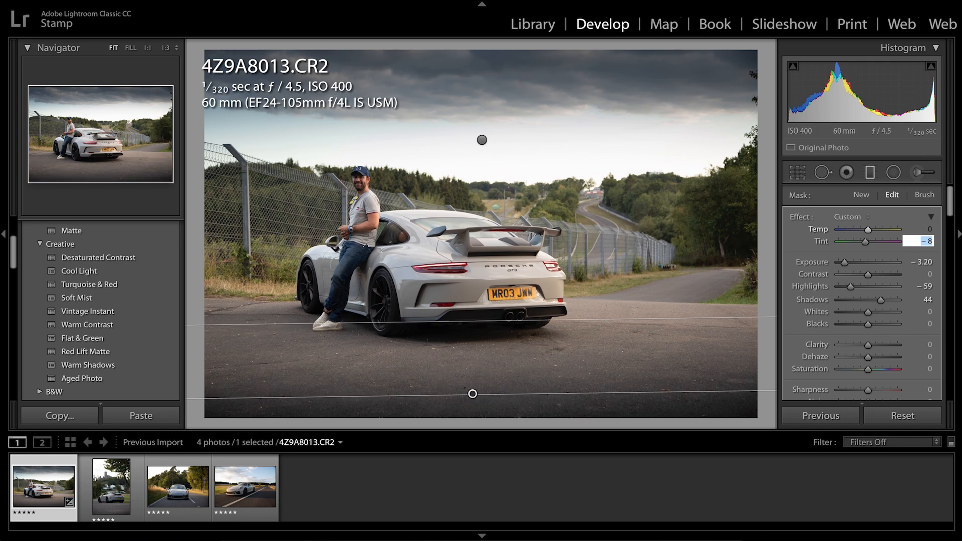
{"action": "type", "text": "0"}
{"action": "key", "text": "Tab"}
{"action": "type", "text": "0"}
{"action": "key", "text": "Tab"}
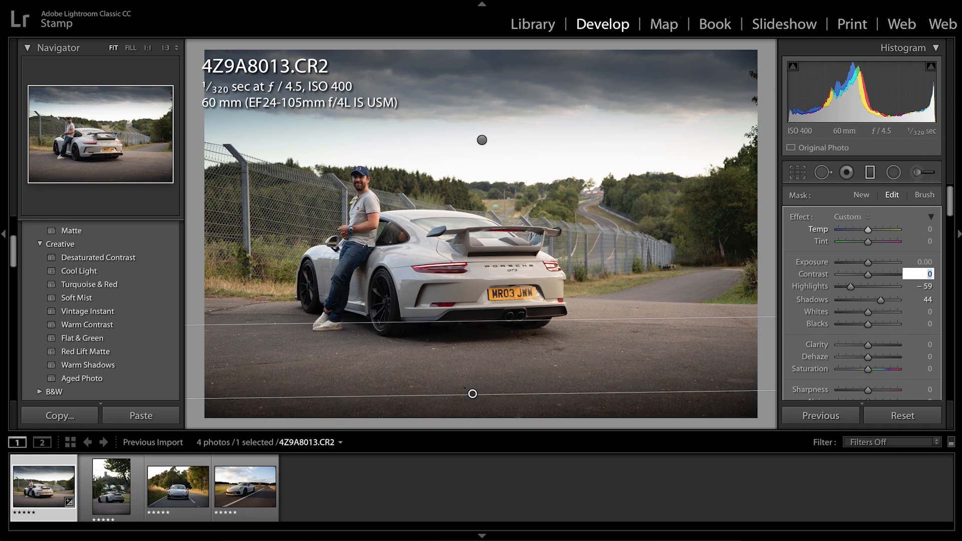
{"action": "key", "text": "Tab"}
{"action": "type", "text": "0"}
{"action": "key", "text": "Tab"}
{"action": "key", "text": "Tab"}
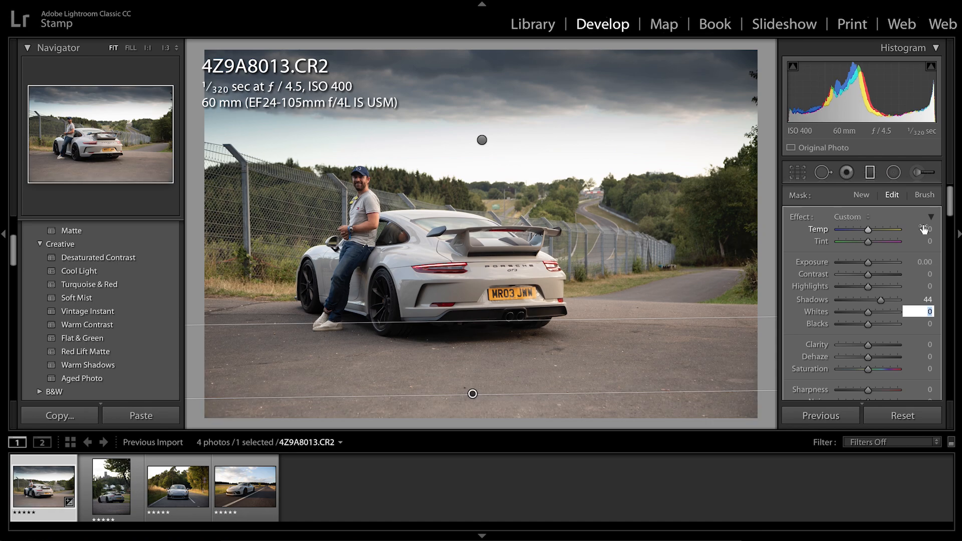
{"action": "key", "text": "Return"}
{"action": "type", "text": "0"}
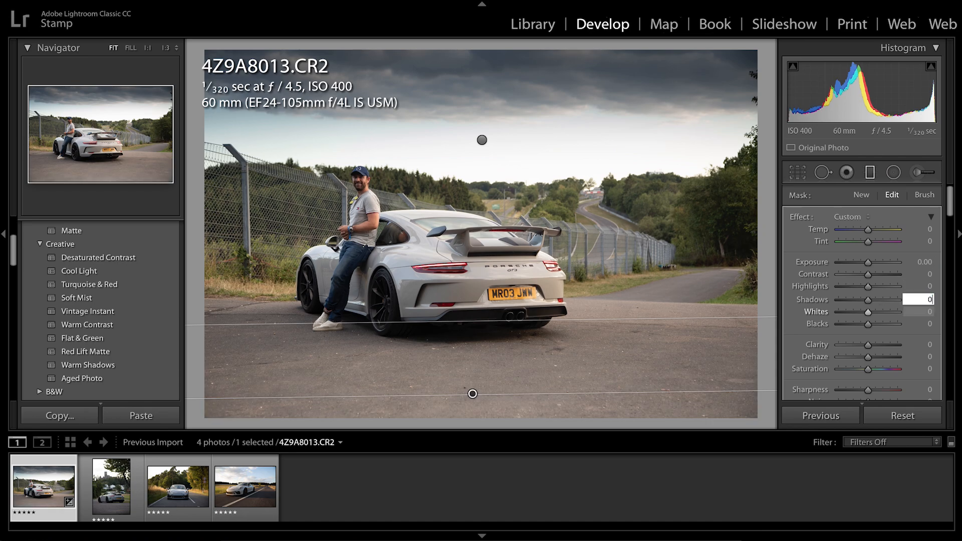
{"action": "left_click_drag", "start_coordinate": [859, 266], "coordinate": [856, 263]}
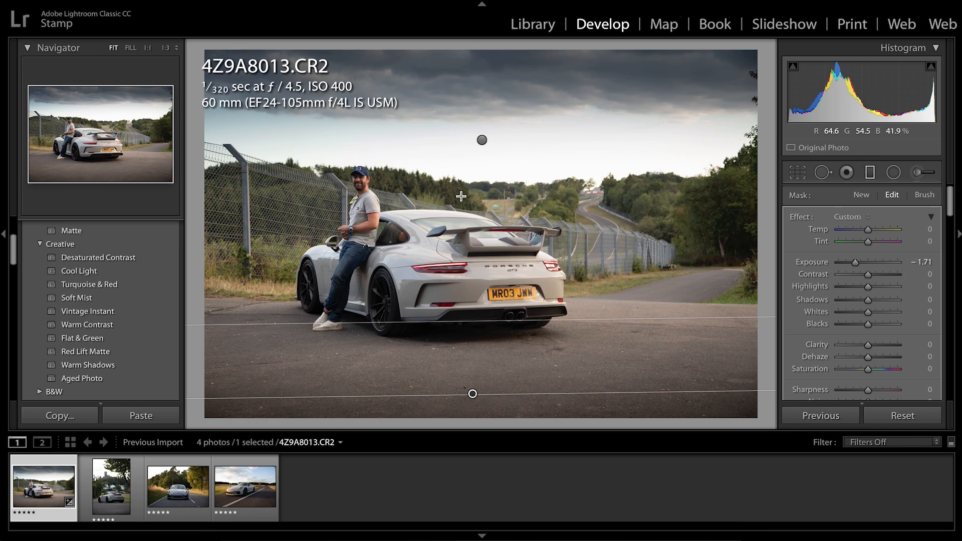
{"action": "left_click", "coordinate": [870, 174]}
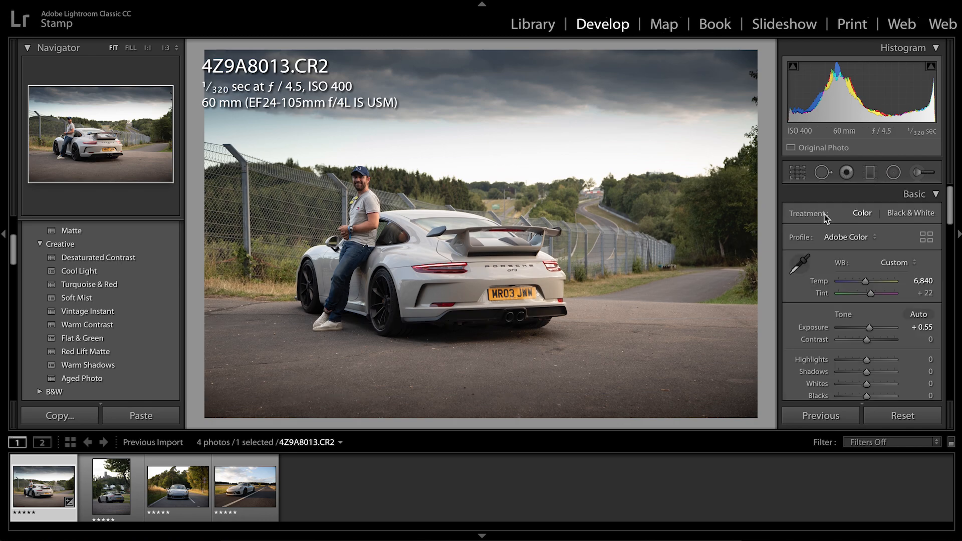
Straighten the photo by rotating its crop slightly counterclockwise, and apply the crop
{"action": "left_click", "coordinate": [800, 174]}
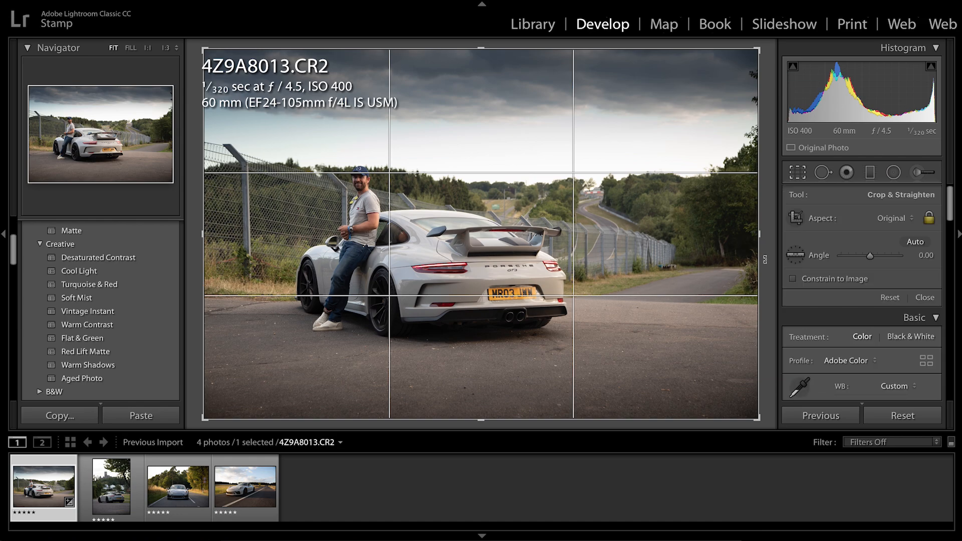
{"action": "left_click_drag", "start_coordinate": [765, 259], "coordinate": [765, 256]}
{"action": "key", "text": "r"}
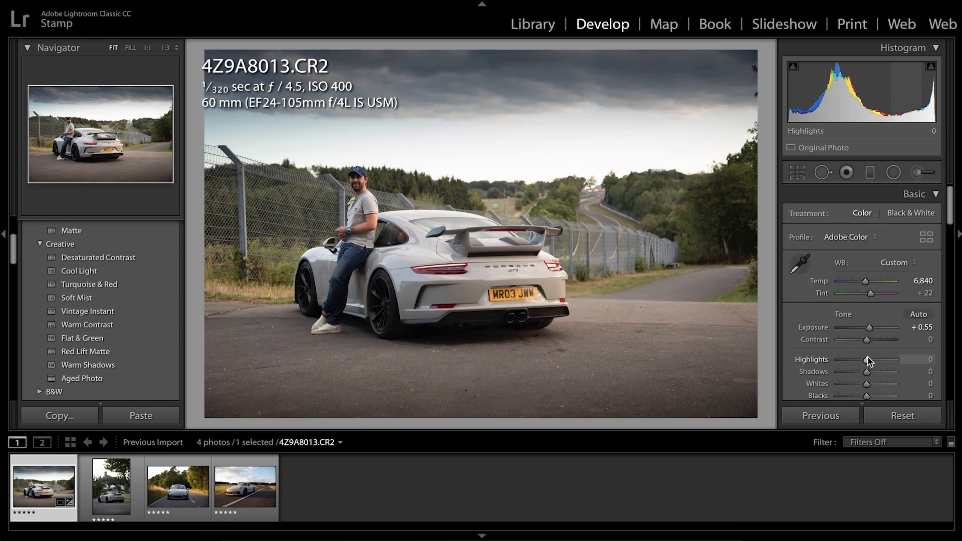
Set the photo's Clarity to +5 and Saturation to +35, and check the man's skin tones at full size
{"action": "scroll", "coordinate": [880, 358], "scroll_direction": "down", "scroll_amount": 3}
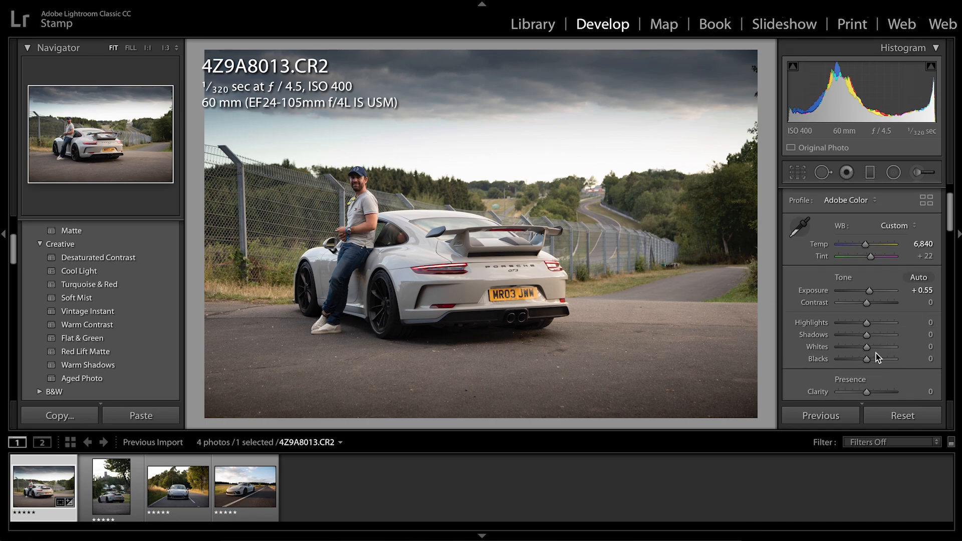
{"action": "scroll", "coordinate": [875, 353], "scroll_direction": "down", "scroll_amount": 6}
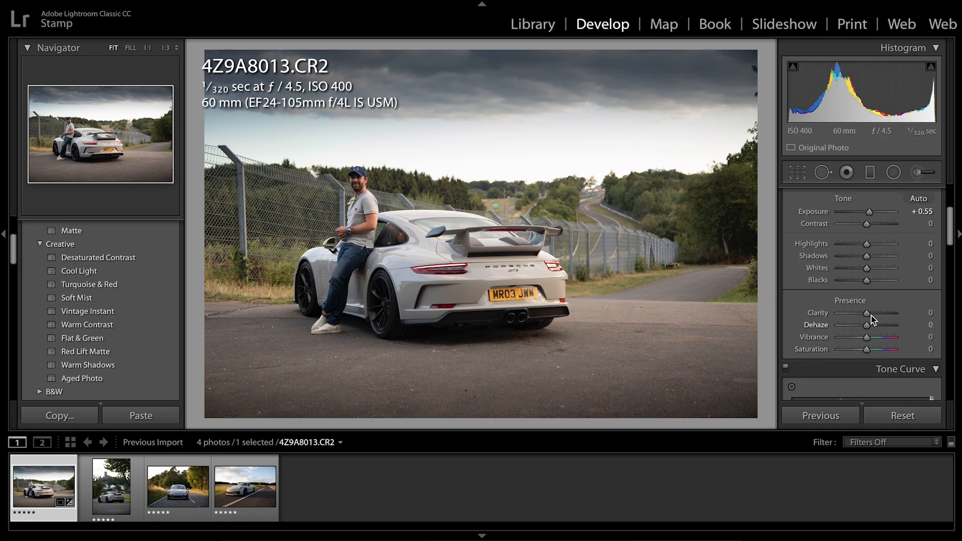
{"action": "left_click_drag", "start_coordinate": [868, 312], "coordinate": [868, 313]}
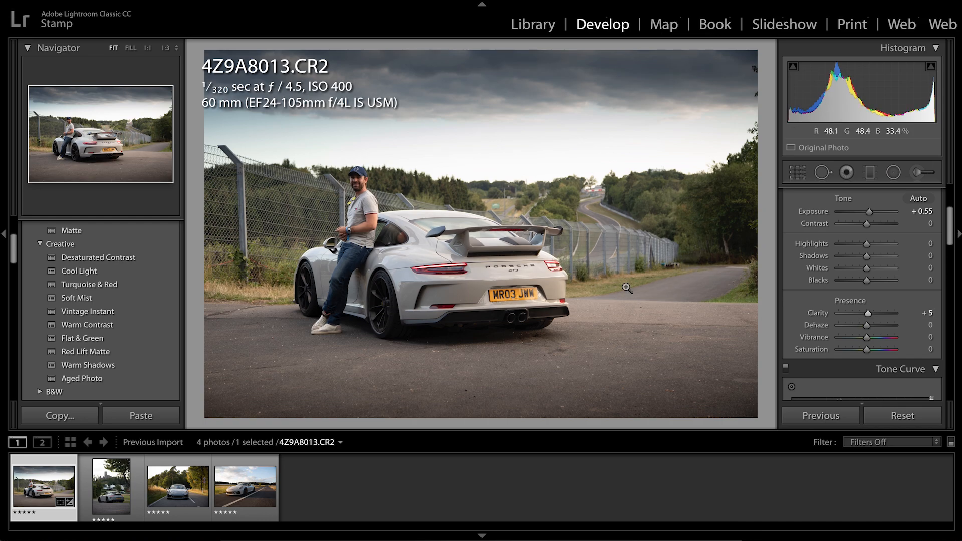
{"action": "left_click", "coordinate": [876, 350]}
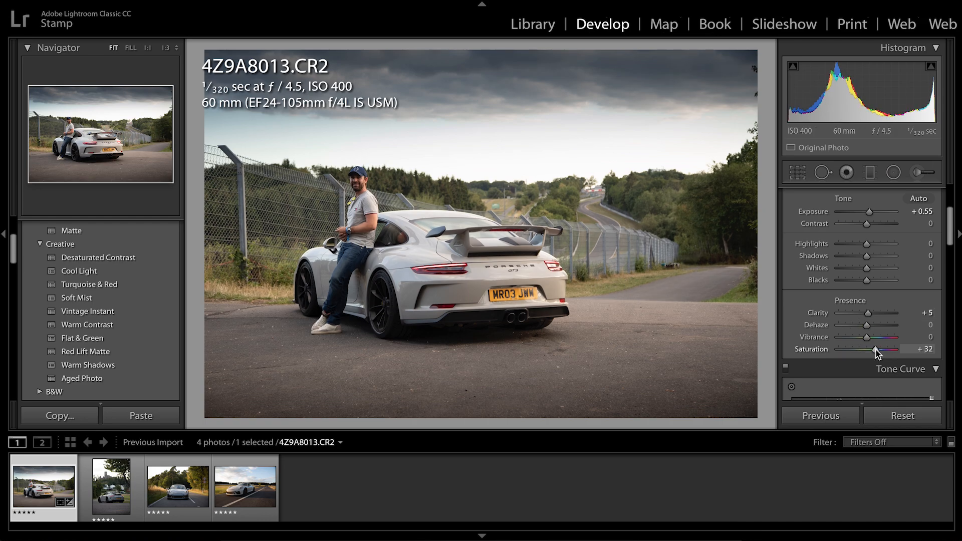
{"action": "left_click_drag", "start_coordinate": [875, 350], "coordinate": [877, 352]}
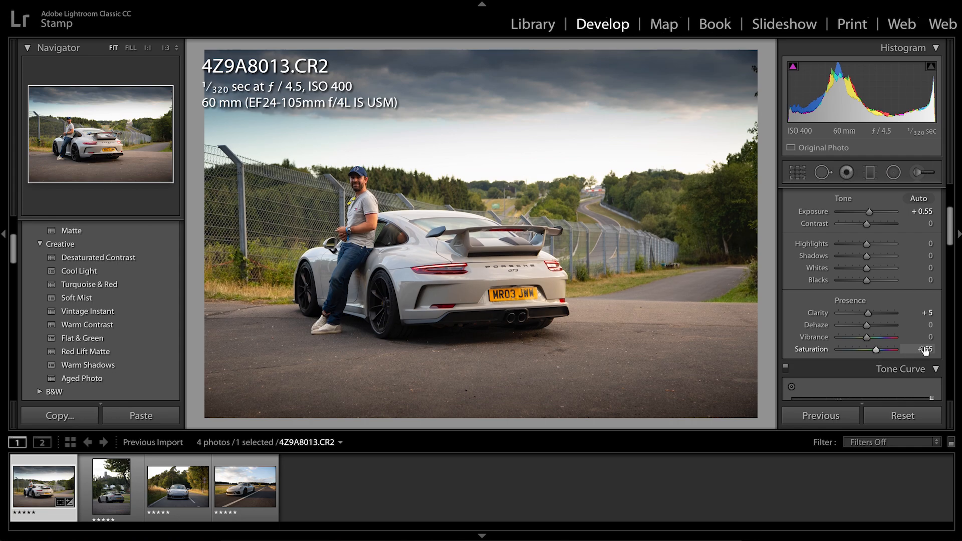
{"action": "left_click", "coordinate": [356, 186]}
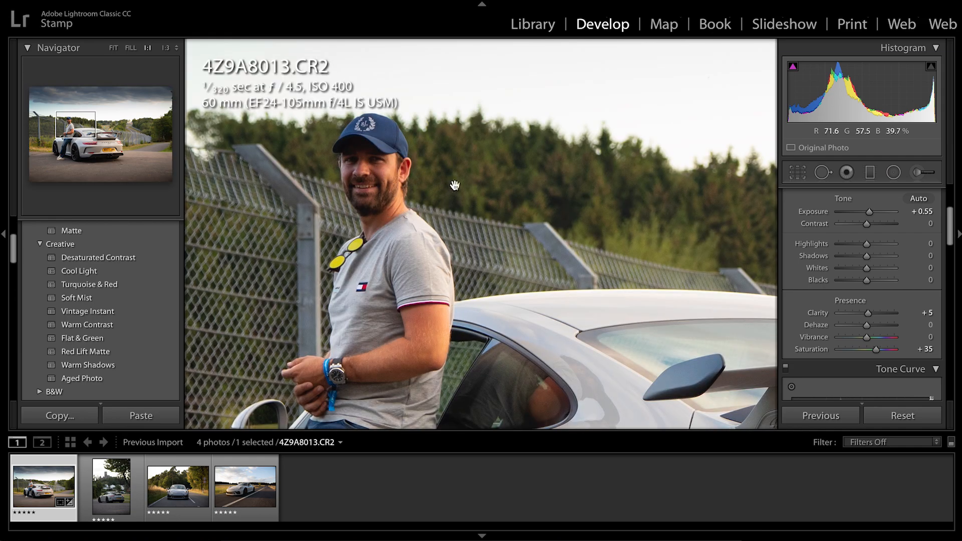
{"action": "left_click", "coordinate": [384, 205]}
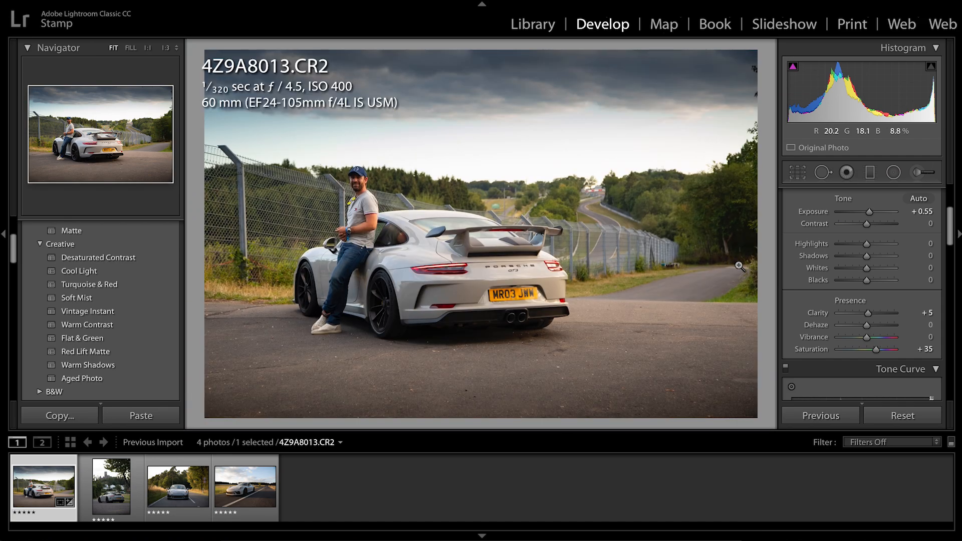
Shape the RGB tone curve with a slightly lifted black point, a lowered shadow point and a raised highlight point
{"action": "scroll", "coordinate": [858, 305], "scroll_direction": "down", "scroll_amount": 1}
{"action": "scroll", "coordinate": [858, 305], "scroll_direction": "down", "scroll_amount": 7}
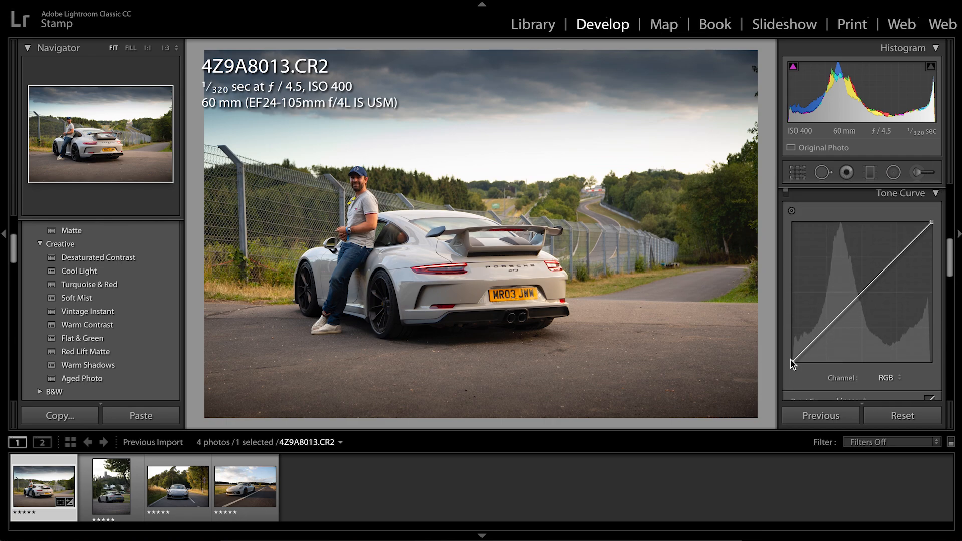
{"action": "left_click_drag", "start_coordinate": [792, 361], "coordinate": [791, 352]}
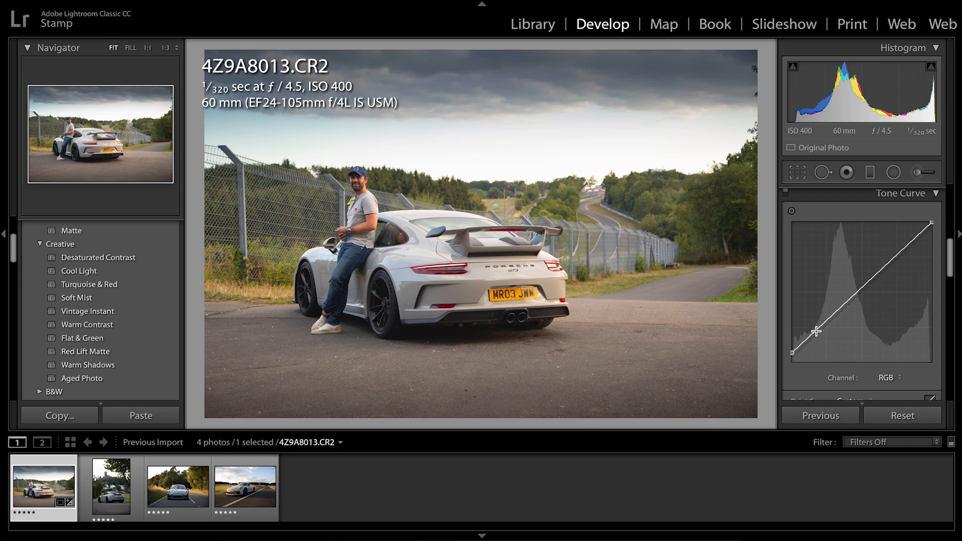
{"action": "left_click_drag", "start_coordinate": [818, 338], "coordinate": [821, 338]}
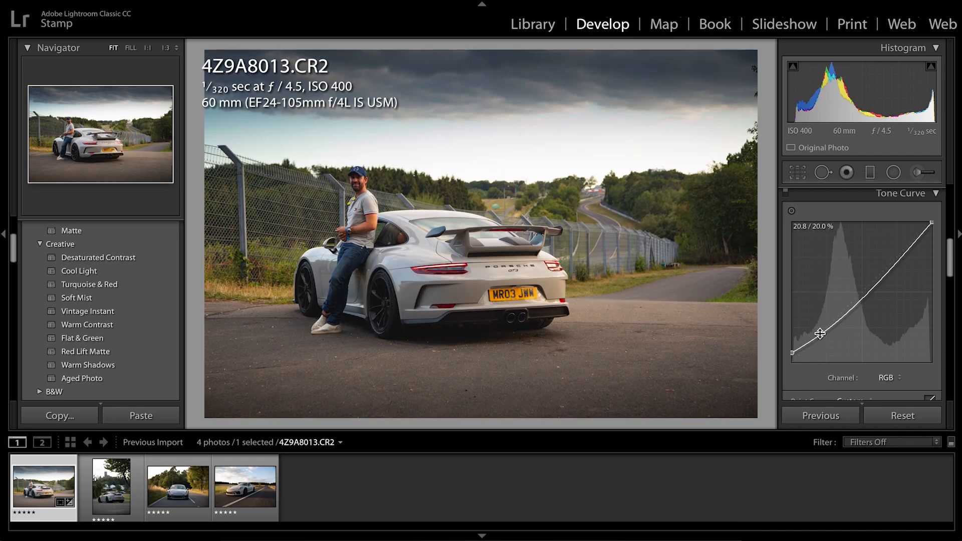
{"action": "left_click_drag", "start_coordinate": [882, 278], "coordinate": [881, 270]}
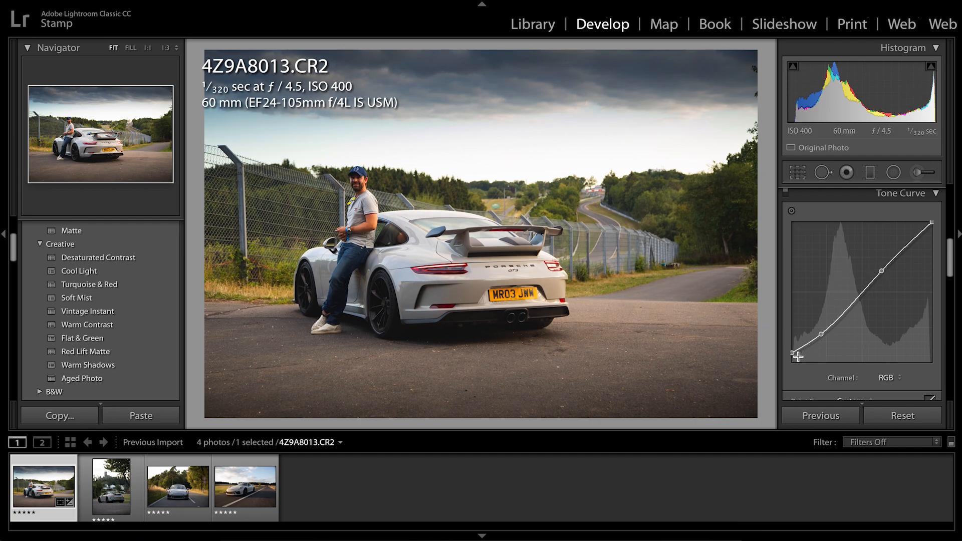
{"action": "mouse_move", "coordinate": [792, 352]}
{"action": "left_mouse_down"}
{"action": "mouse_move", "coordinate": [790, 335]}
{"action": "mouse_move", "coordinate": [789, 357]}
{"action": "left_mouse_up"}
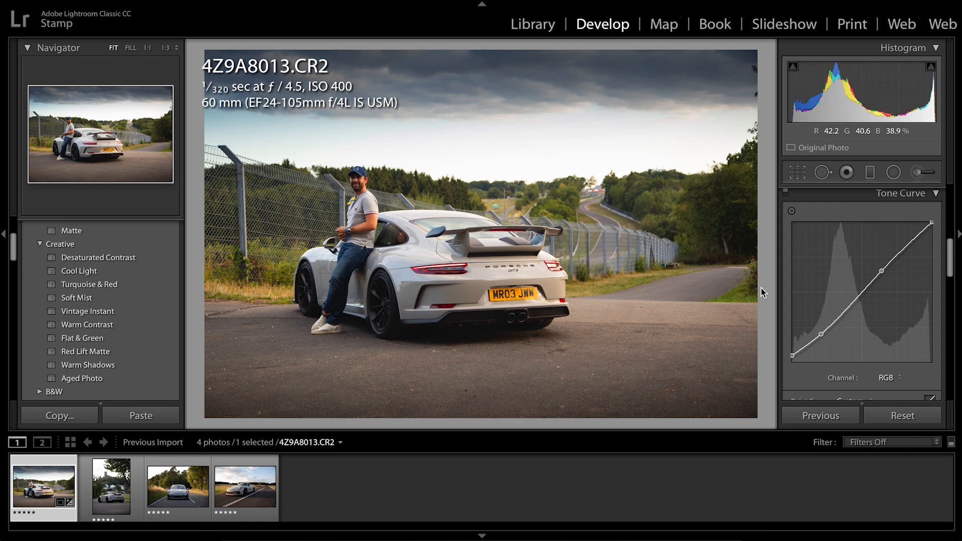
Set the greens' Hue to −73, Saturation to +41 and Luminance to +100 in the color adjustments
{"action": "scroll", "coordinate": [867, 329], "scroll_direction": "down", "scroll_amount": 6}
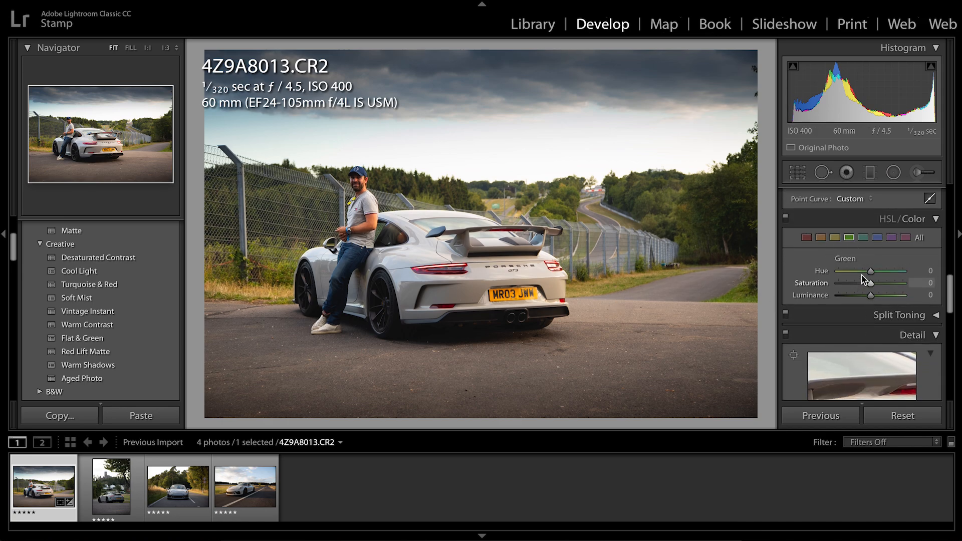
{"action": "left_click", "coordinate": [850, 271]}
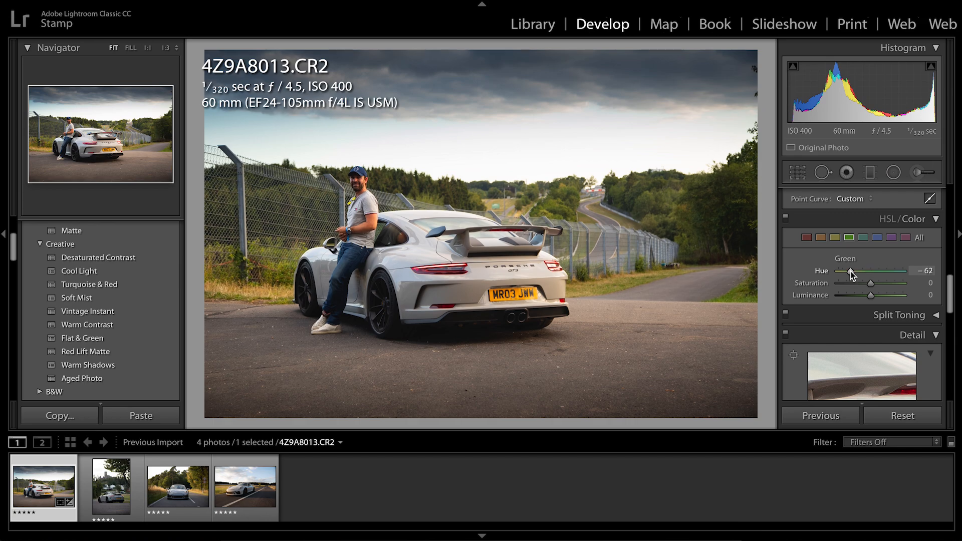
{"action": "left_click_drag", "start_coordinate": [849, 271], "coordinate": [904, 296]}
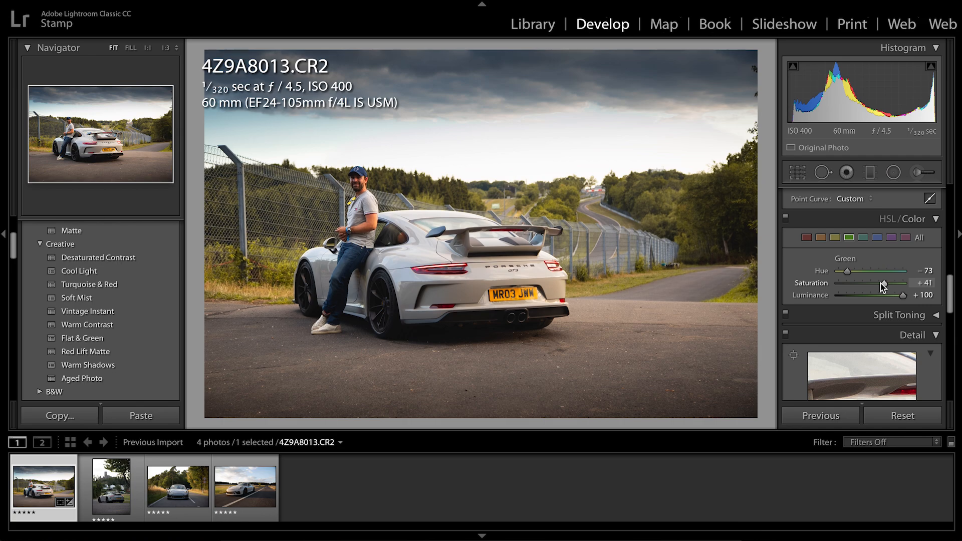
Try strong and weak settings for the blues' Saturation, and settle on −37
{"action": "scroll", "coordinate": [876, 251], "scroll_direction": "down", "scroll_amount": 1}
{"action": "scroll", "coordinate": [874, 254], "scroll_direction": "up", "scroll_amount": 1}
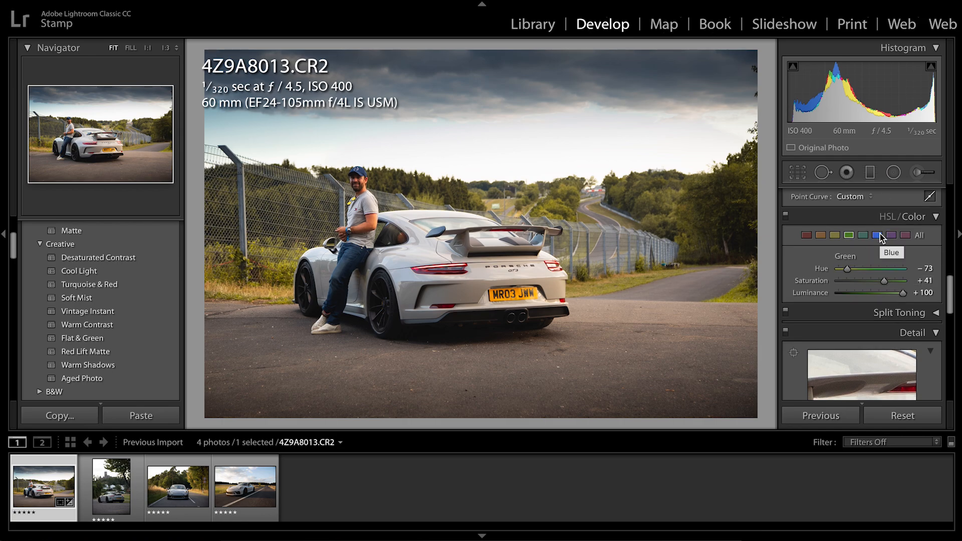
{"action": "left_click", "coordinate": [880, 234]}
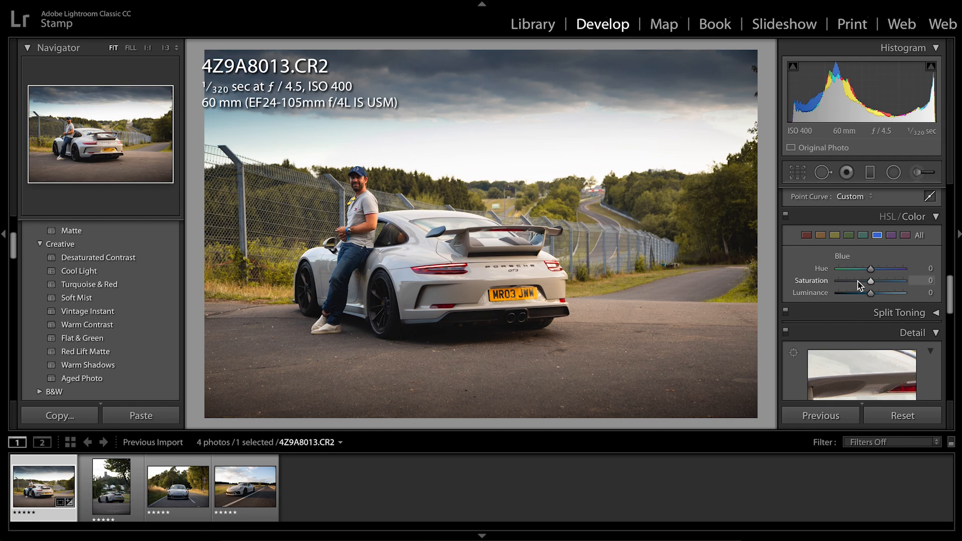
{"action": "left_click_drag", "start_coordinate": [869, 282], "coordinate": [846, 285]}
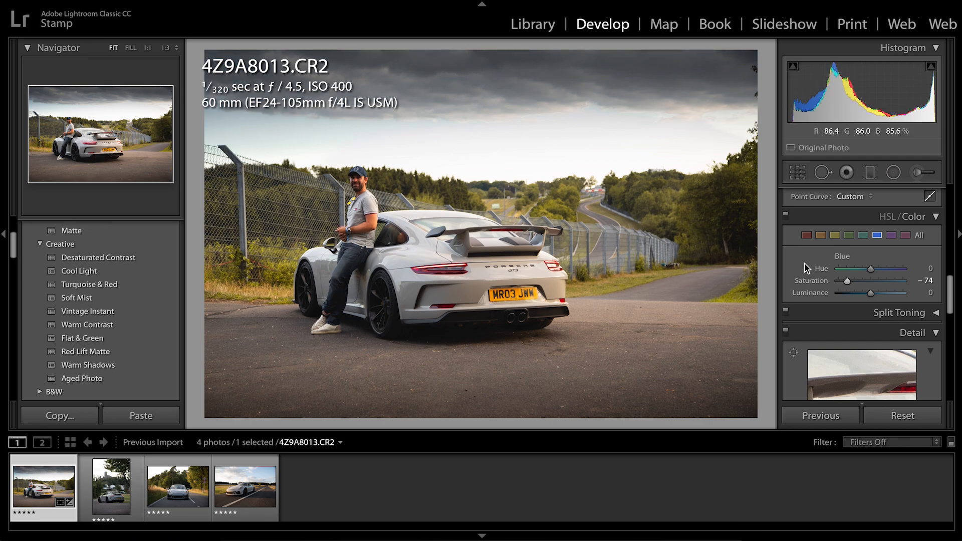
{"action": "left_click", "coordinate": [904, 283]}
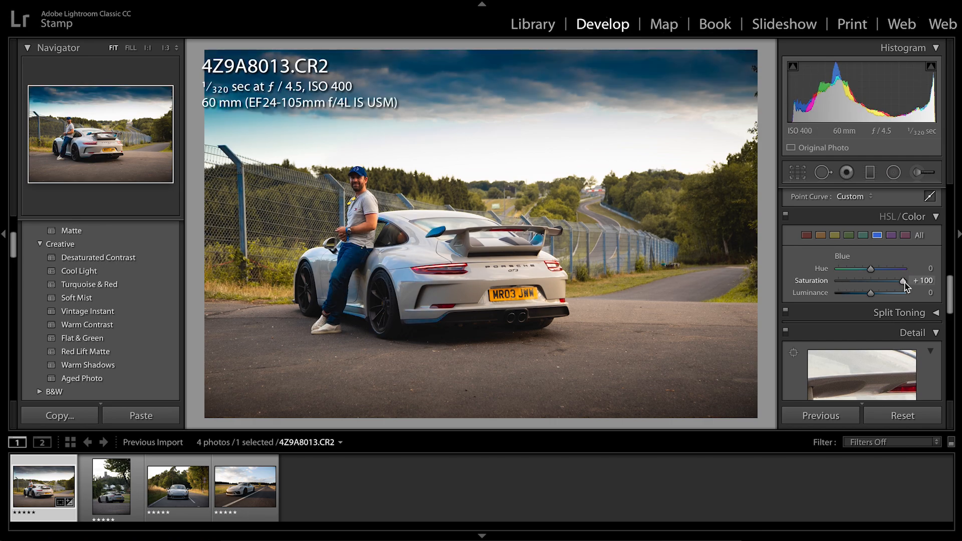
{"action": "left_click", "coordinate": [854, 283]}
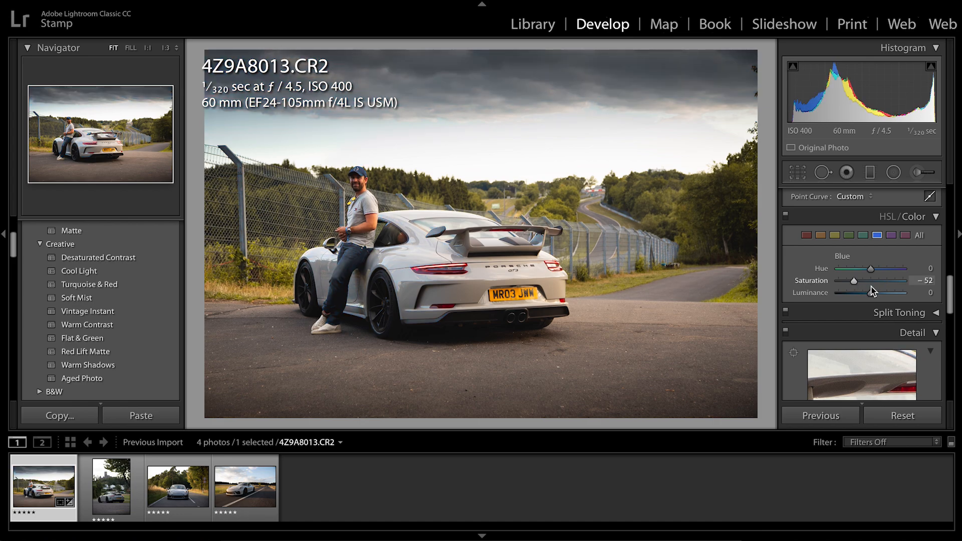
{"action": "left_click", "coordinate": [859, 281]}
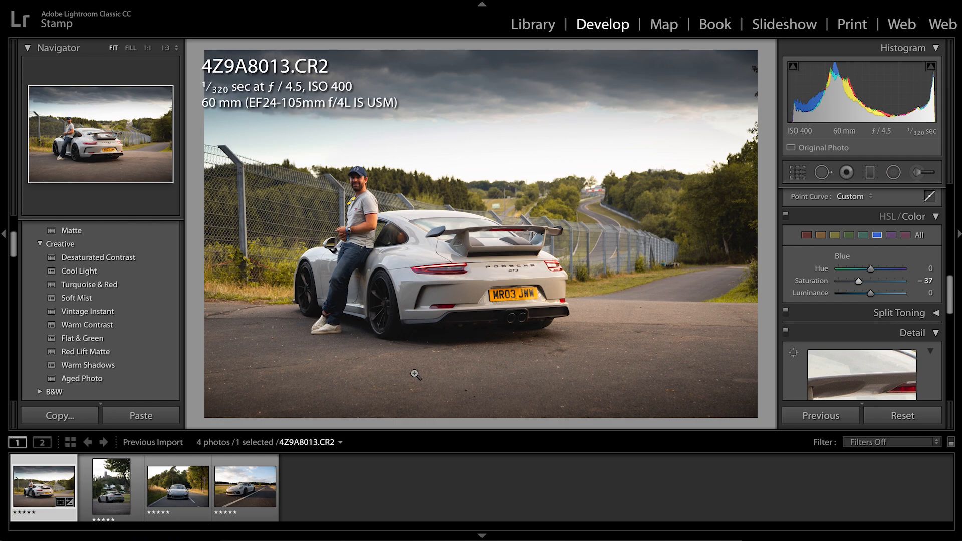
Open the portrait-format photo 4Z9A8034.CR2, straighten it by an angle of 0.14, and apply the crop
{"action": "left_click", "coordinate": [110, 479]}
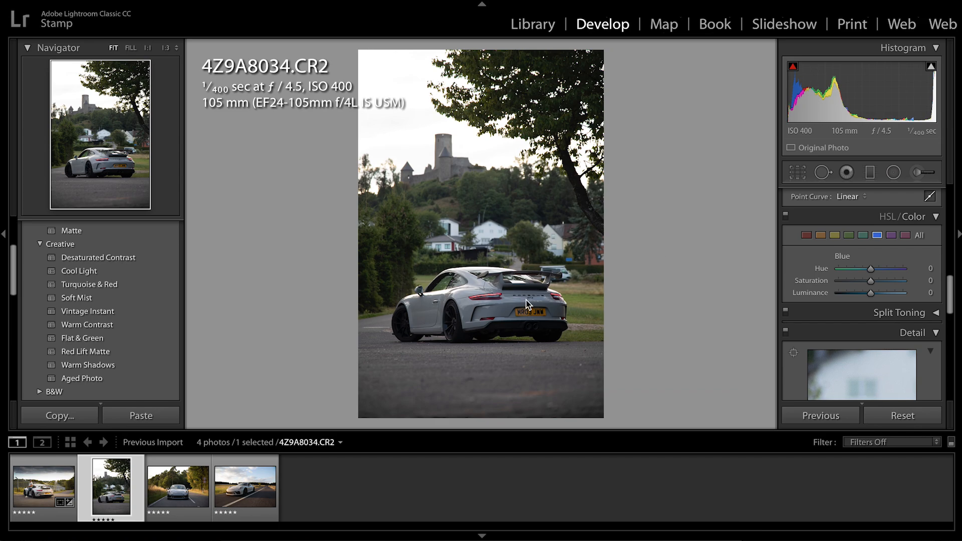
{"action": "left_click", "coordinate": [797, 172]}
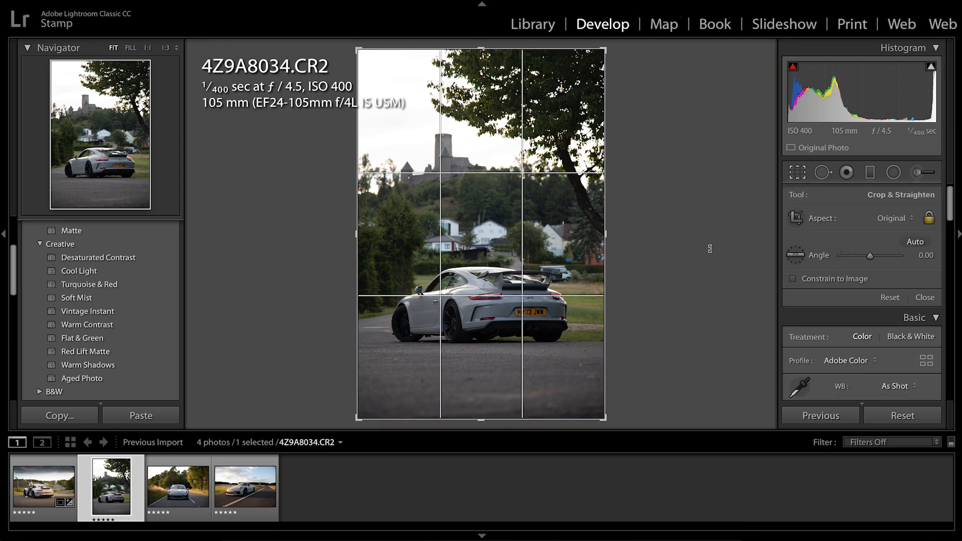
{"action": "left_click_drag", "start_coordinate": [676, 266], "coordinate": [676, 268]}
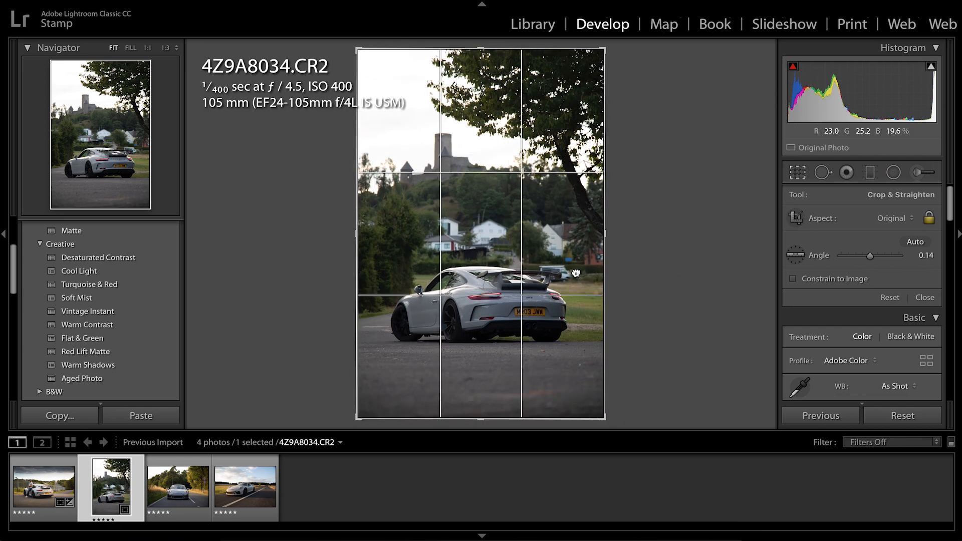
{"action": "key", "text": "Return"}
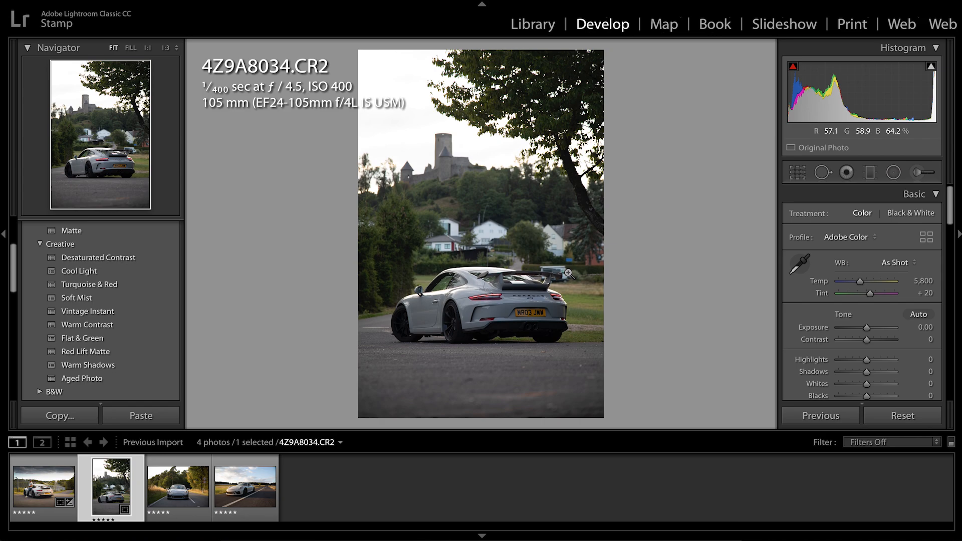
Set the photo's Exposure to +1.10, Contrast to +36, Temp to 6,419 and Highlights to −60
{"action": "left_click_drag", "start_coordinate": [867, 328], "coordinate": [873, 331]}
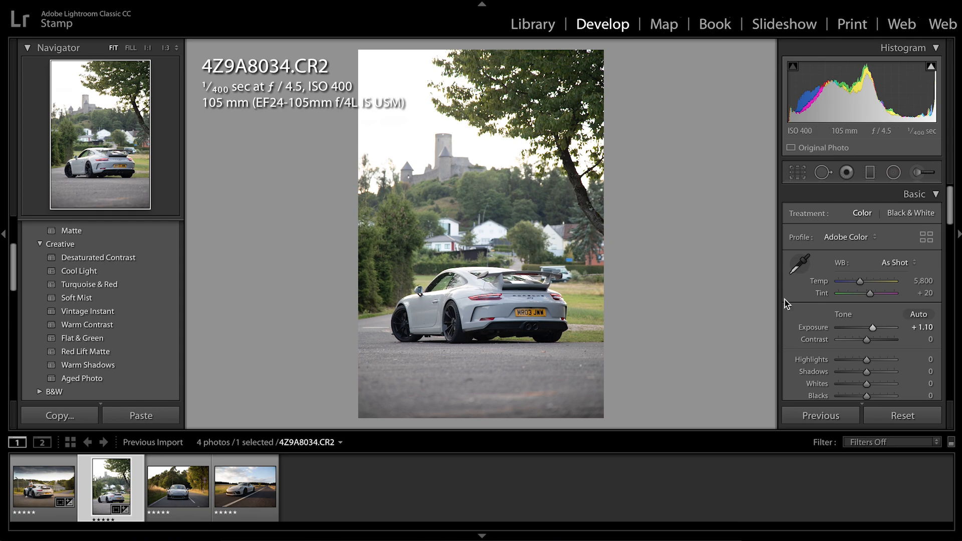
{"action": "left_click_drag", "start_coordinate": [868, 361], "coordinate": [876, 337]}
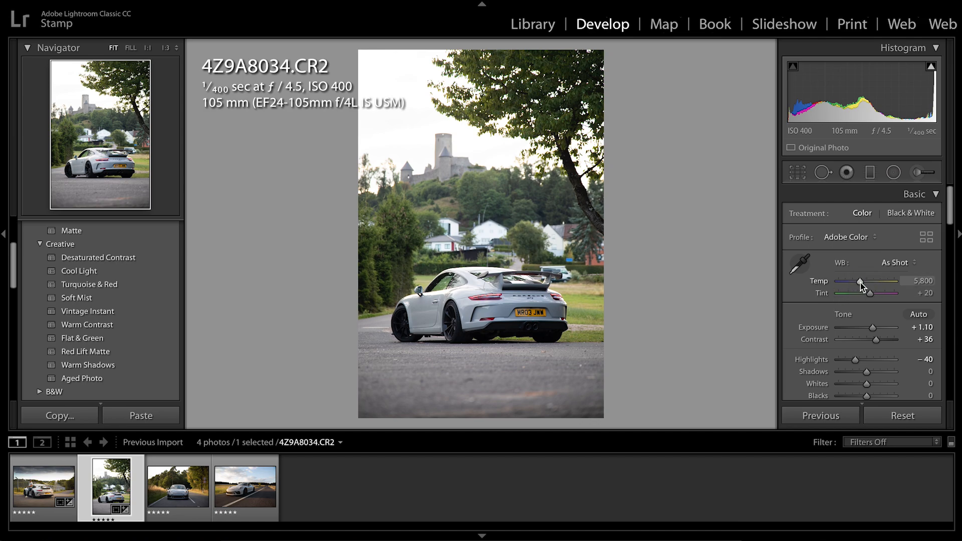
{"action": "left_click_drag", "start_coordinate": [860, 282], "coordinate": [863, 284]}
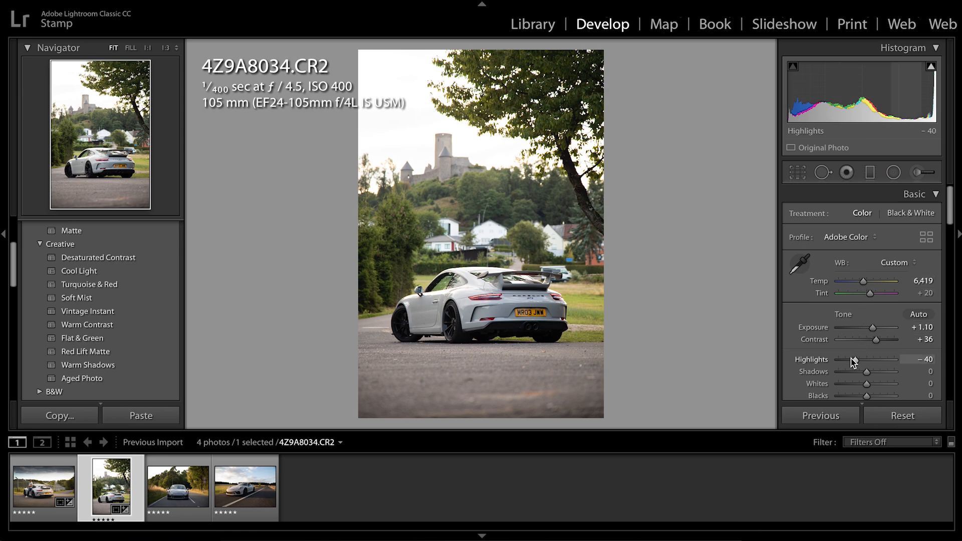
{"action": "left_click_drag", "start_coordinate": [850, 358], "coordinate": [845, 359]}
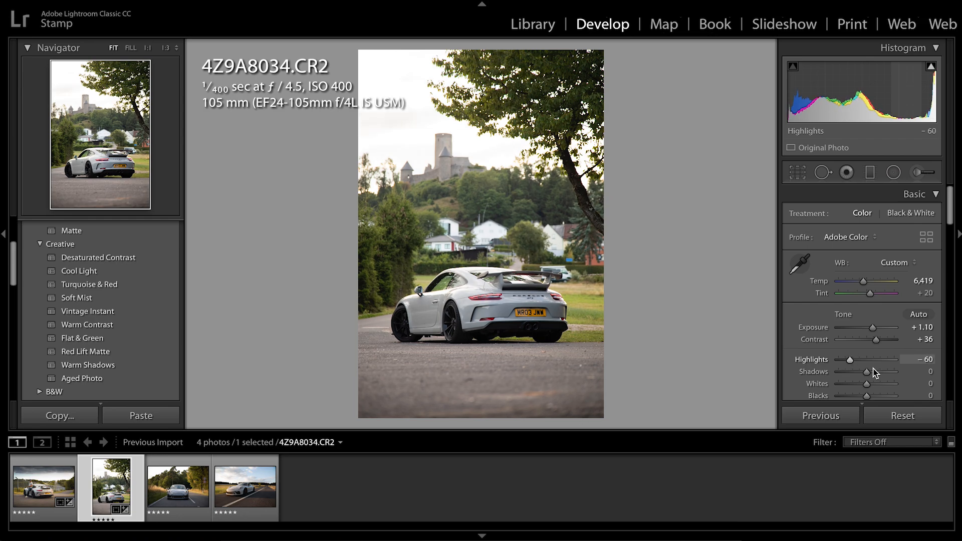
Set the castle photo's Clarity to +9 and Saturation to +54
{"action": "scroll", "coordinate": [880, 367], "scroll_direction": "down", "scroll_amount": 4}
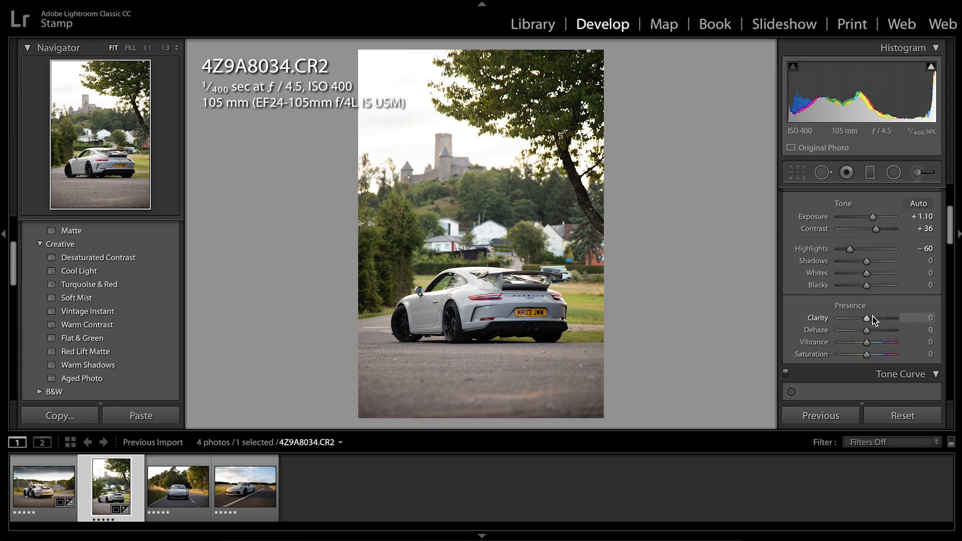
{"action": "left_click_drag", "start_coordinate": [870, 319], "coordinate": [873, 319]}
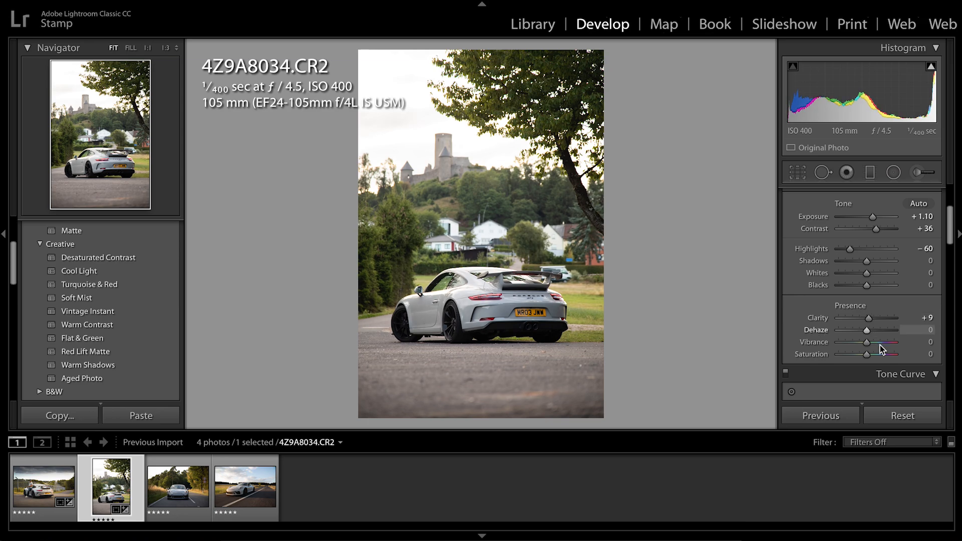
{"action": "left_click_drag", "start_coordinate": [876, 355], "coordinate": [879, 356]}
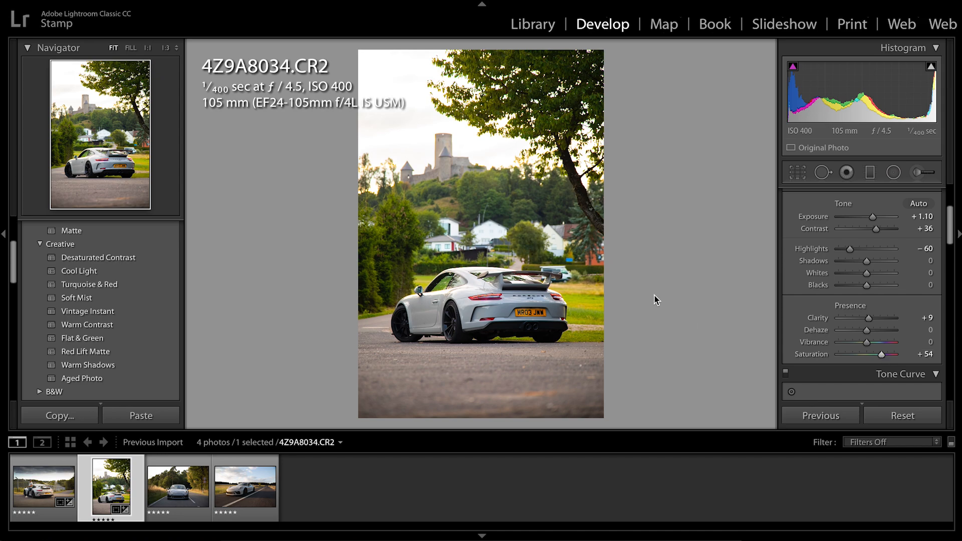
Add a graduated filter rising over the road, and move it down to center on the photo's lower edge and fade out below the car
{"action": "left_click", "coordinate": [870, 173]}
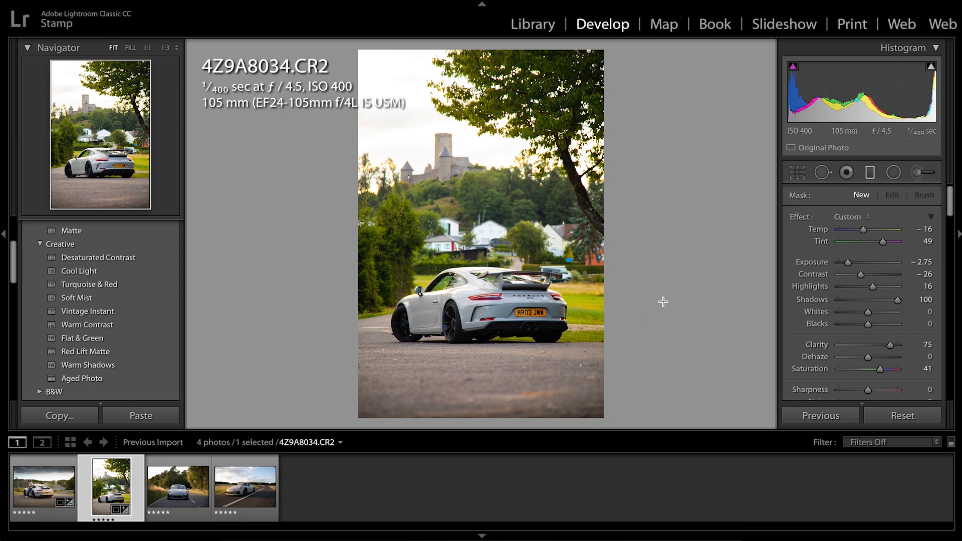
{"action": "left_click_drag", "start_coordinate": [457, 420], "coordinate": [456, 325]}
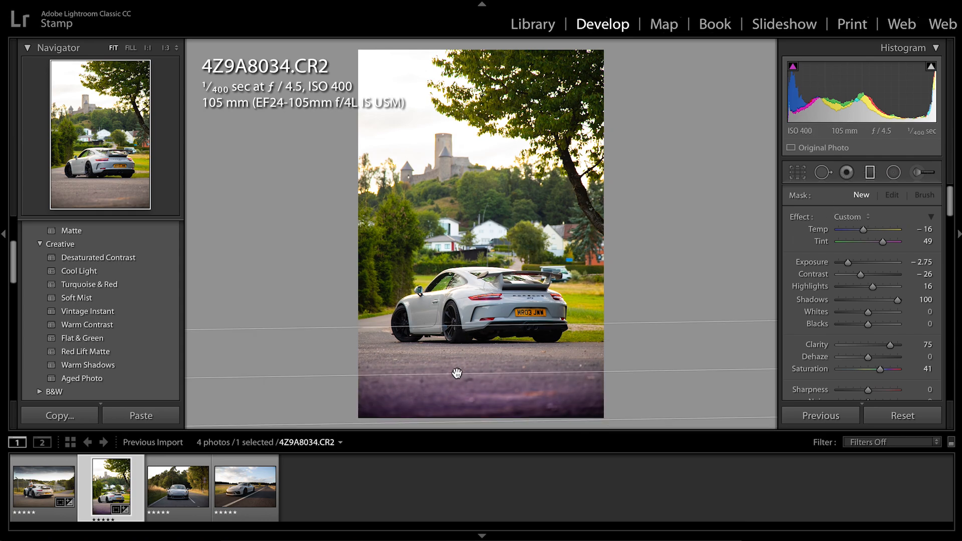
{"action": "left_click_drag", "start_coordinate": [457, 373], "coordinate": [456, 416]}
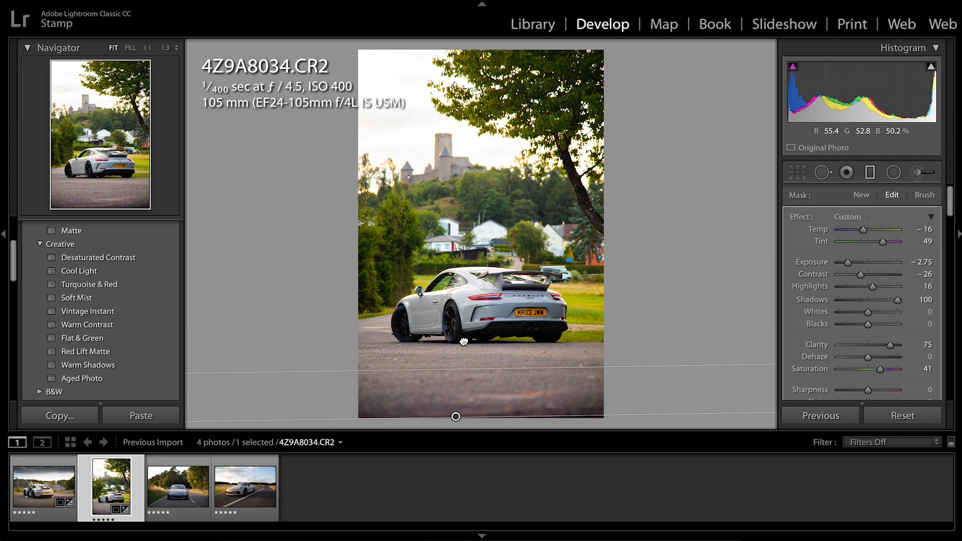
Adjust the road's graduated filter to reach higher, and reset its Temp, Tint, Exposure, Contrast, Highlights and Shadows to 0
{"action": "left_click_drag", "start_coordinate": [463, 343], "coordinate": [463, 337]}
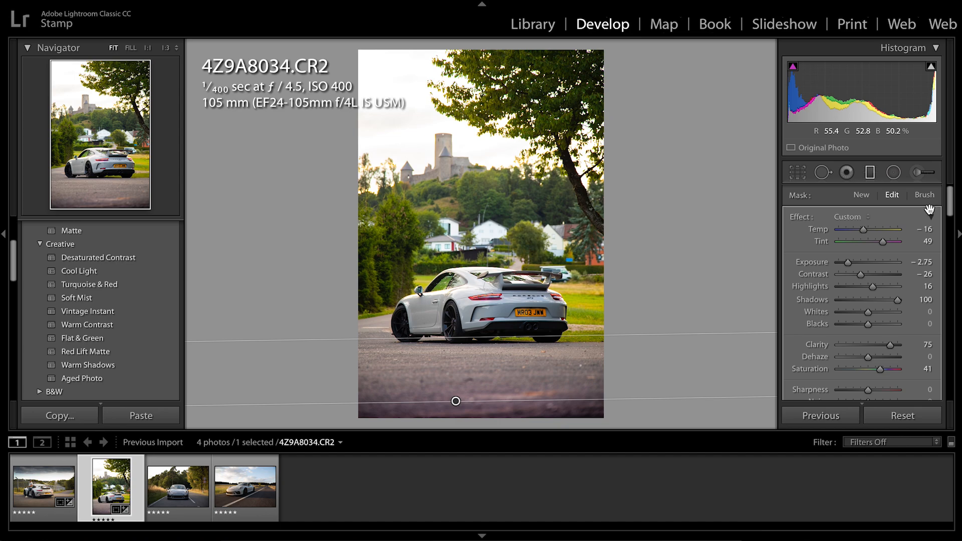
{"action": "left_click", "coordinate": [925, 230]}
{"action": "type", "text": "0"}
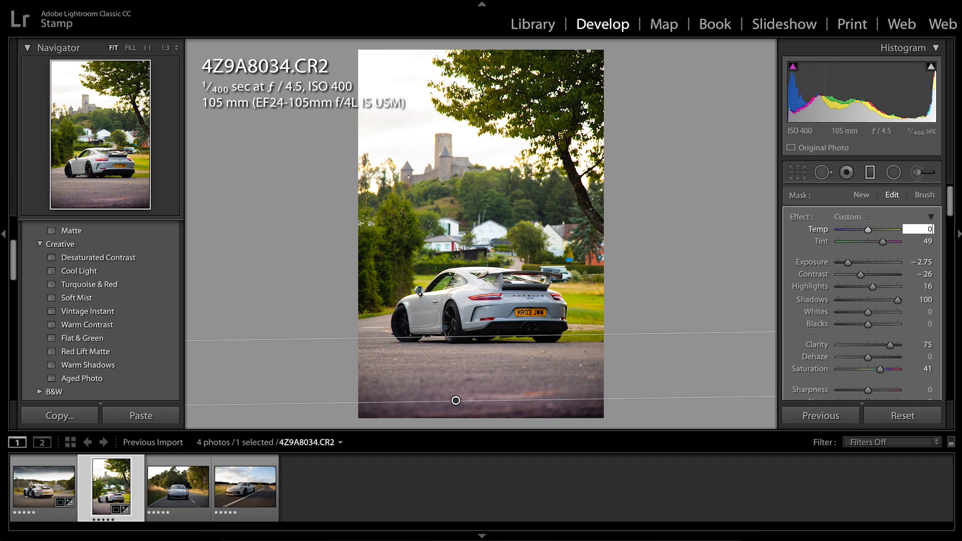
{"action": "key", "text": "Tab"}
{"action": "type", "text": "0"}
{"action": "key", "text": "Tab"}
{"action": "type", "text": "0"}
{"action": "key", "text": "Tab"}
{"action": "type", "text": "0"}
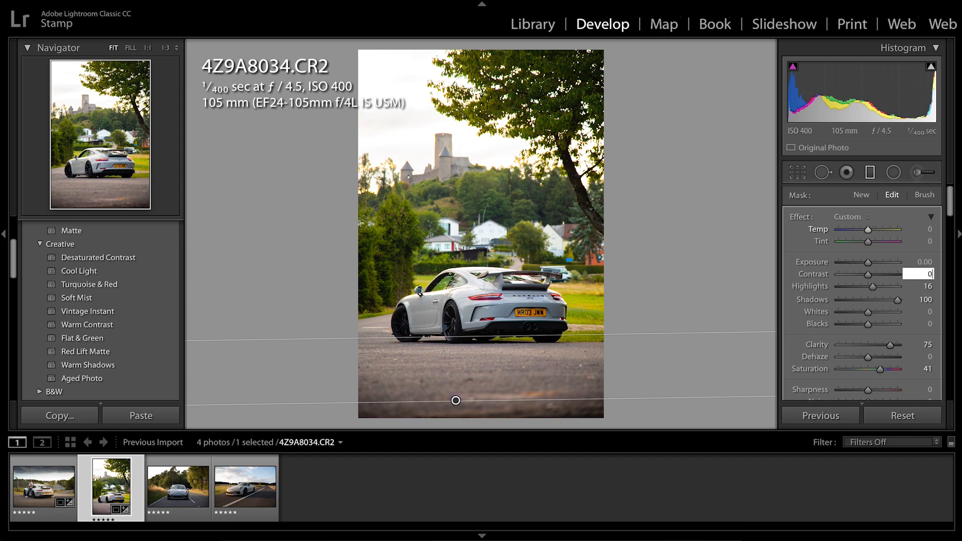
{"action": "key", "text": "Tab"}
{"action": "type", "text": "0"}
{"action": "key", "text": "Tab"}
{"action": "type", "text": "0"}
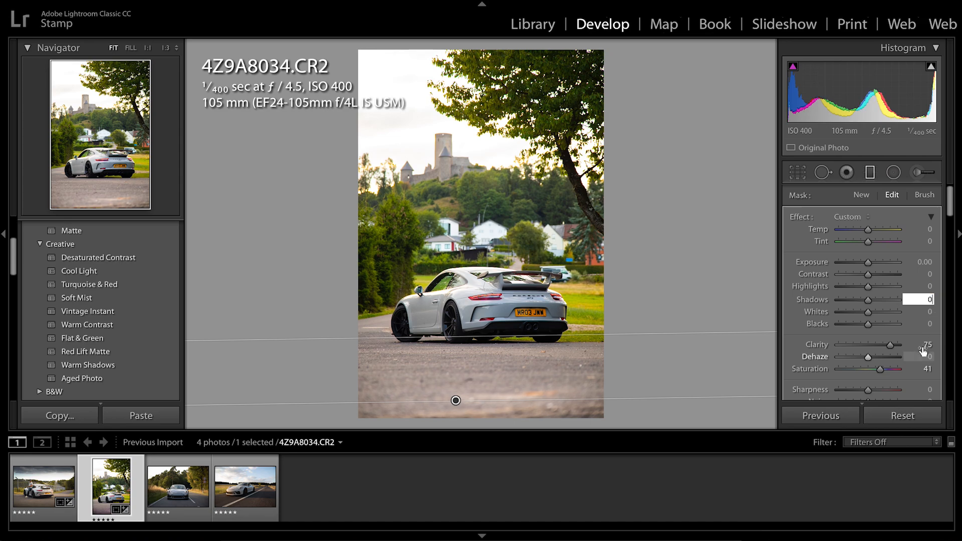
Reset the road filter's Clarity and Saturation to 0
{"action": "left_click", "coordinate": [927, 345]}
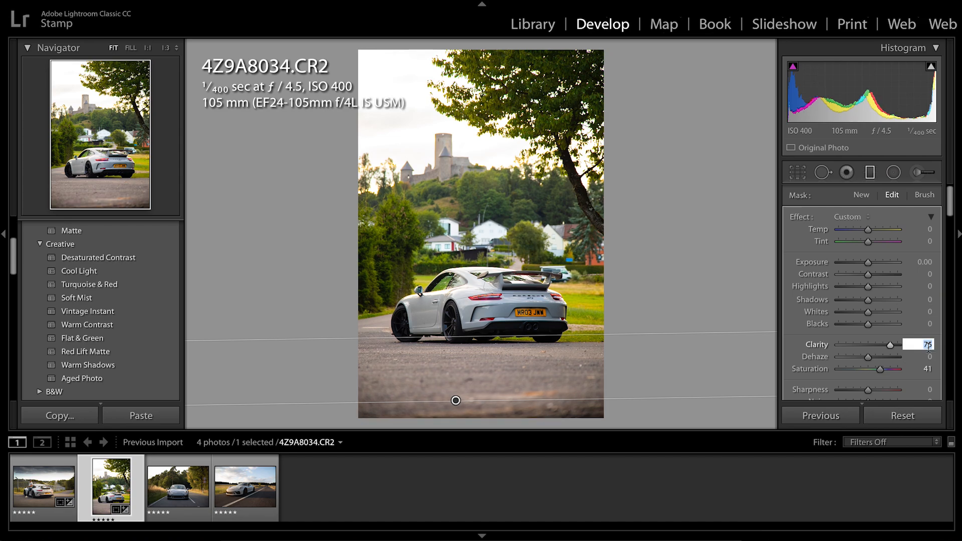
{"action": "type", "text": "0"}
{"action": "key", "text": "Tab"}
{"action": "key", "text": "Tab"}
{"action": "type", "text": "0"}
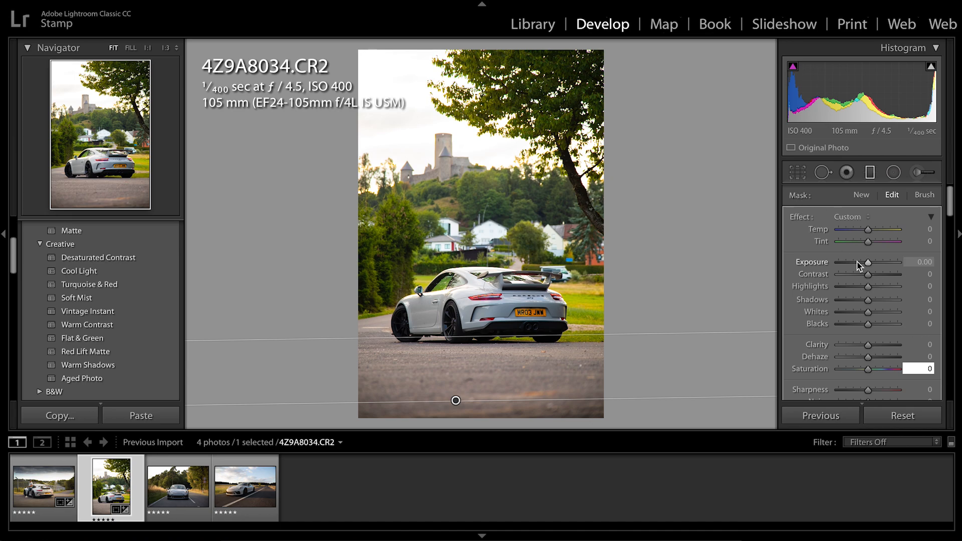
Set the road filter's Exposure to −1.60, center it on the photo's lower edge with its fade ending just below the car, and finish filter editing
{"action": "left_click_drag", "start_coordinate": [860, 265], "coordinate": [856, 261]}
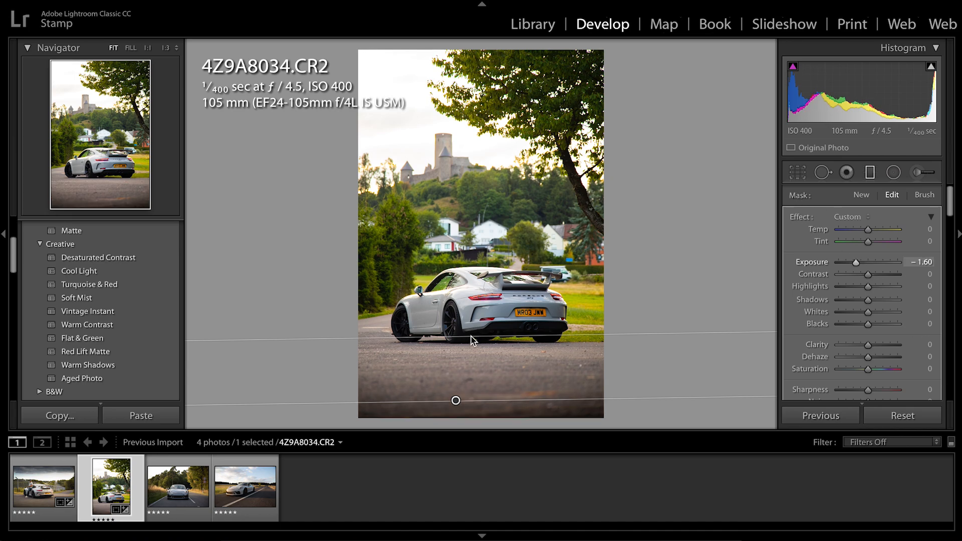
{"action": "left_click_drag", "start_coordinate": [472, 336], "coordinate": [470, 314]}
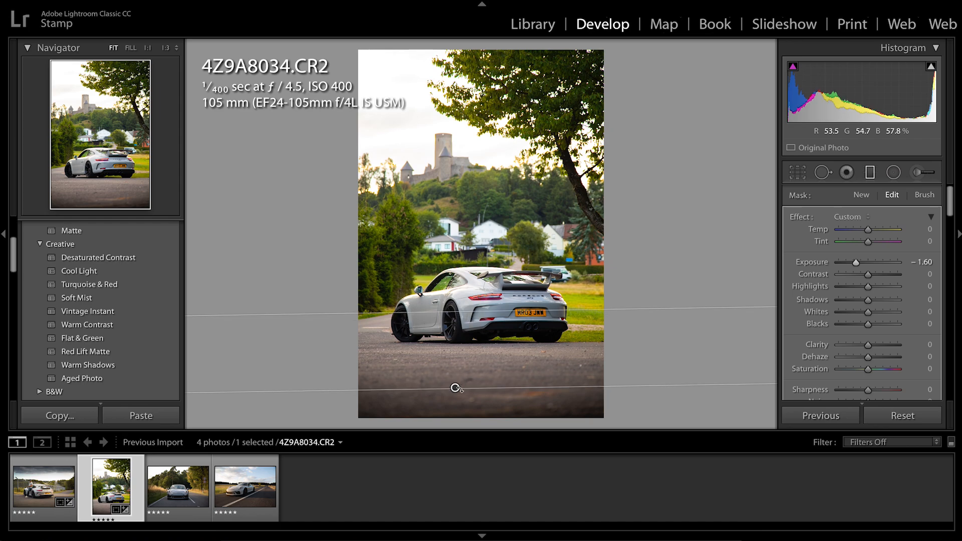
{"action": "left_click_drag", "start_coordinate": [456, 390], "coordinate": [457, 417]}
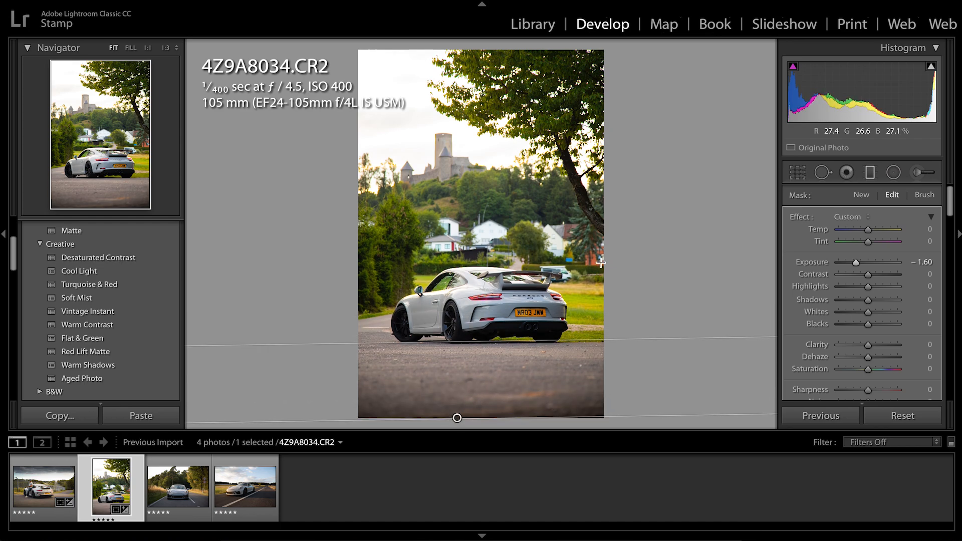
{"action": "left_click", "coordinate": [872, 175]}
Shape the RGB tone curve with a slightly lifted black point, a shadow control point, and a highlight point holding the bright tones
{"action": "scroll", "coordinate": [850, 334], "scroll_direction": "down", "scroll_amount": 5}
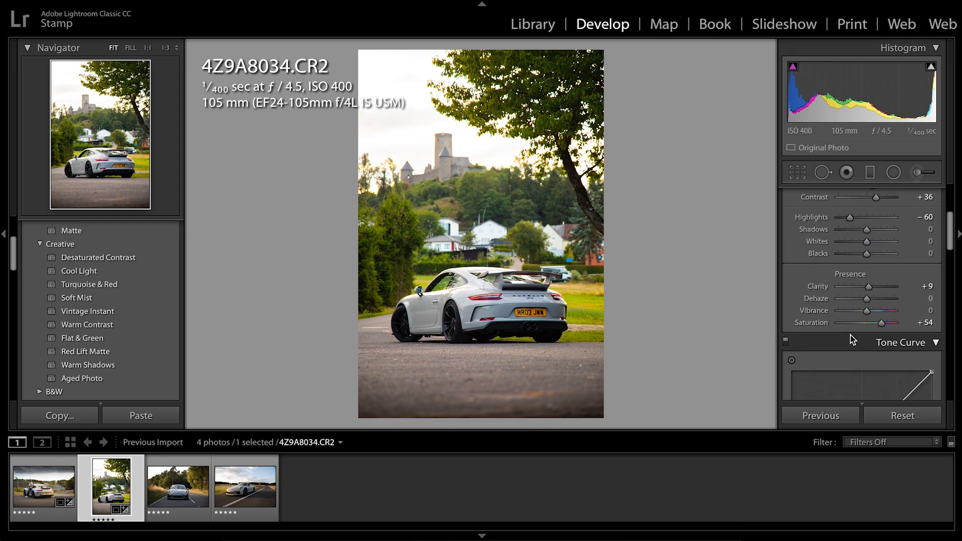
{"action": "scroll", "coordinate": [849, 334], "scroll_direction": "down", "scroll_amount": 5}
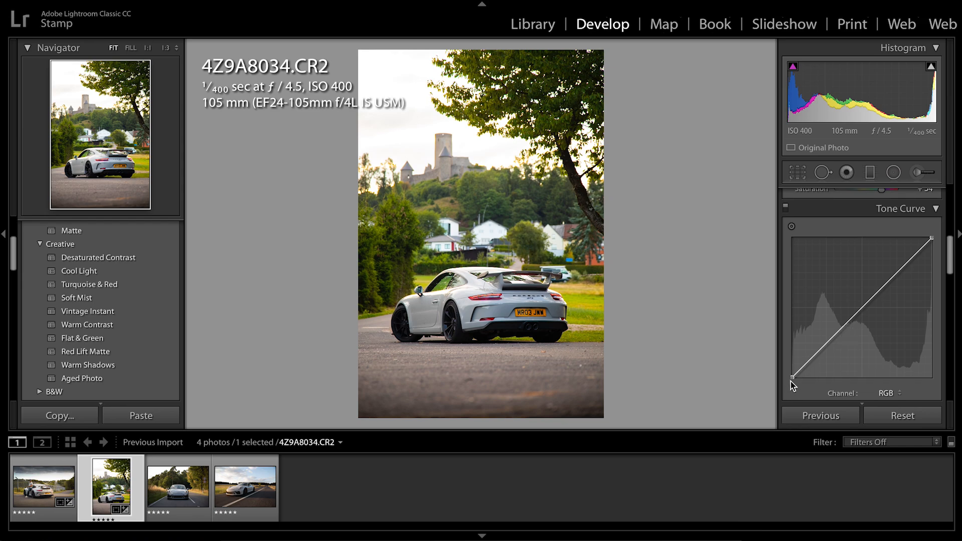
{"action": "left_click_drag", "start_coordinate": [792, 376], "coordinate": [820, 350]}
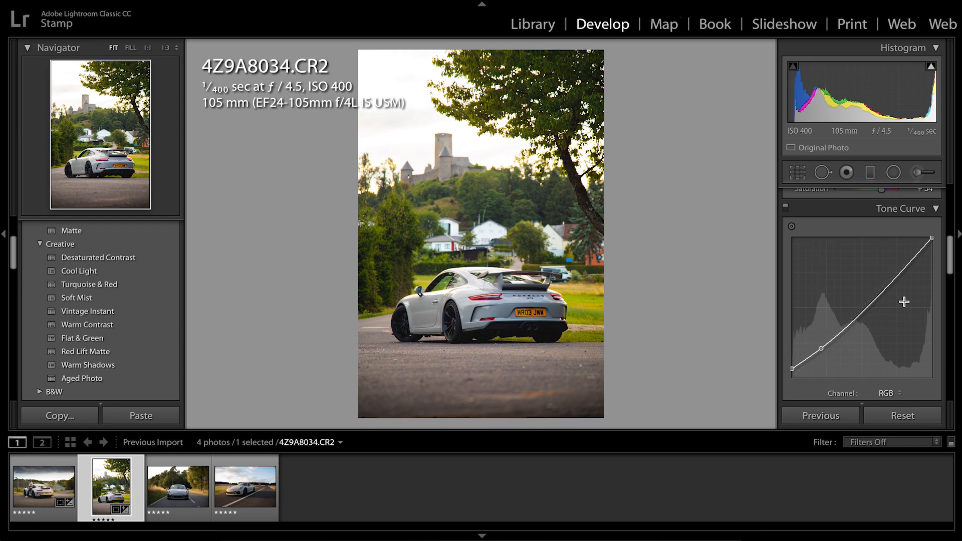
{"action": "left_click_drag", "start_coordinate": [892, 284], "coordinate": [887, 281]}
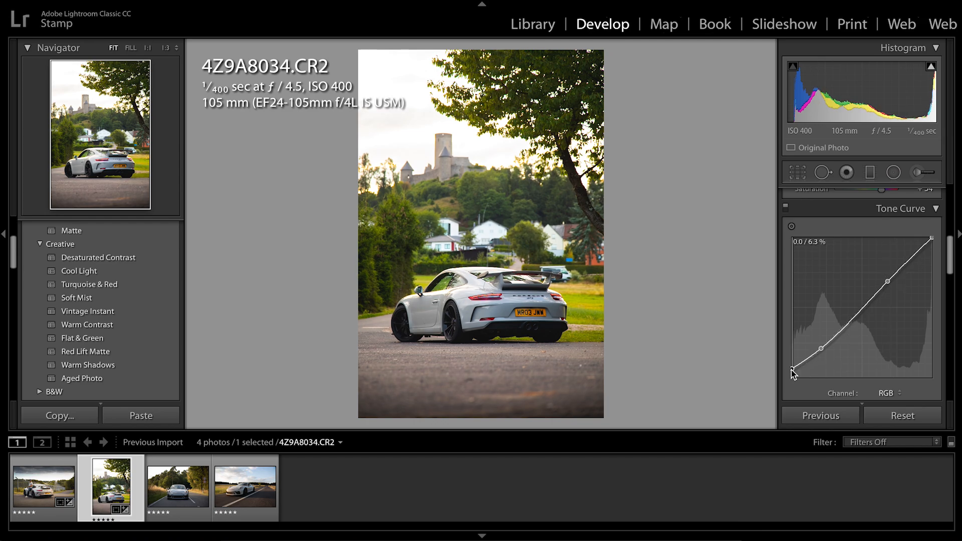
{"action": "left_click_drag", "start_coordinate": [791, 370], "coordinate": [790, 372]}
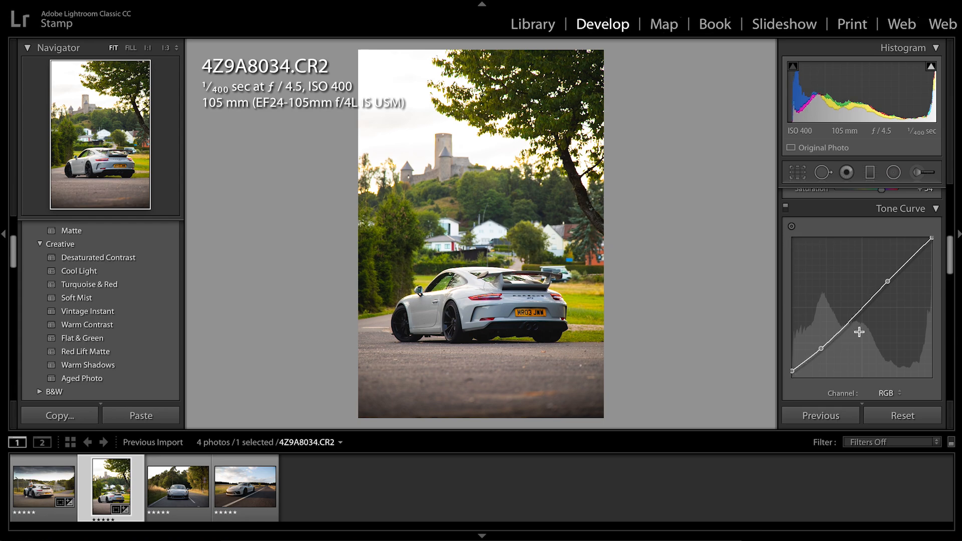
Set the Green color to Hue −58, Saturation −45 and Luminance +48
{"action": "scroll", "coordinate": [859, 332], "scroll_direction": "down", "scroll_amount": 5}
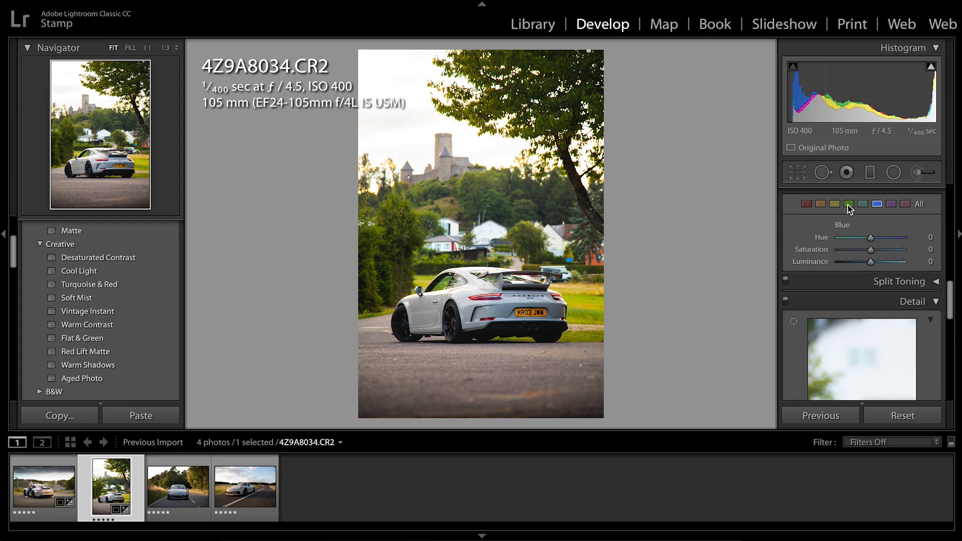
{"action": "left_click", "coordinate": [849, 205]}
{"action": "left_click_drag", "start_coordinate": [870, 237], "coordinate": [888, 262]}
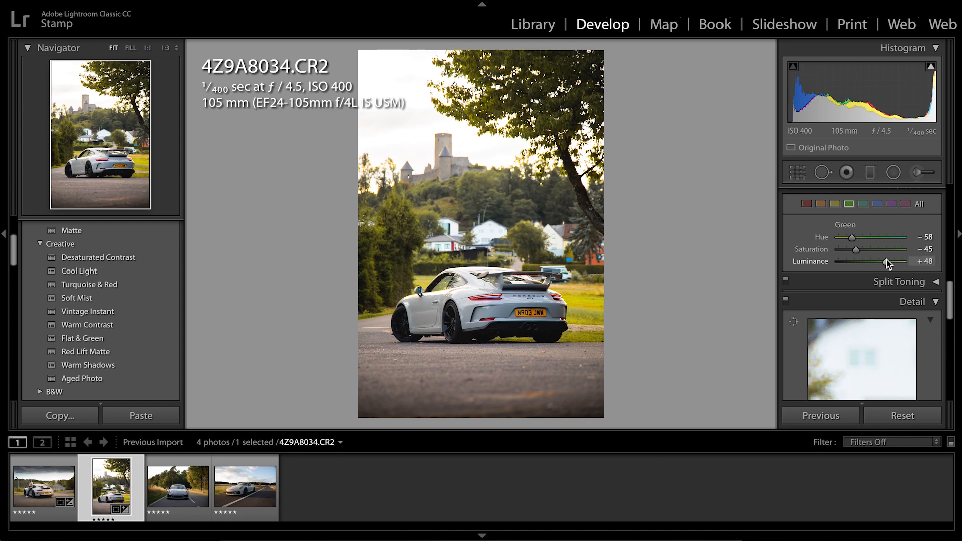
Inspect the car's rear paint up close, and lower the Blue Saturation after trying its extremes
{"action": "left_click", "coordinate": [876, 205]}
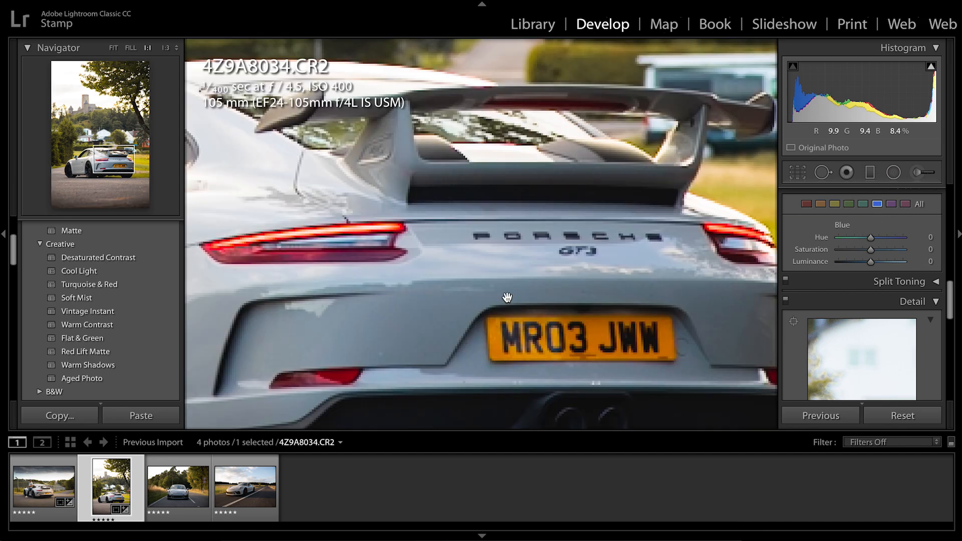
{"action": "left_click", "coordinate": [521, 310]}
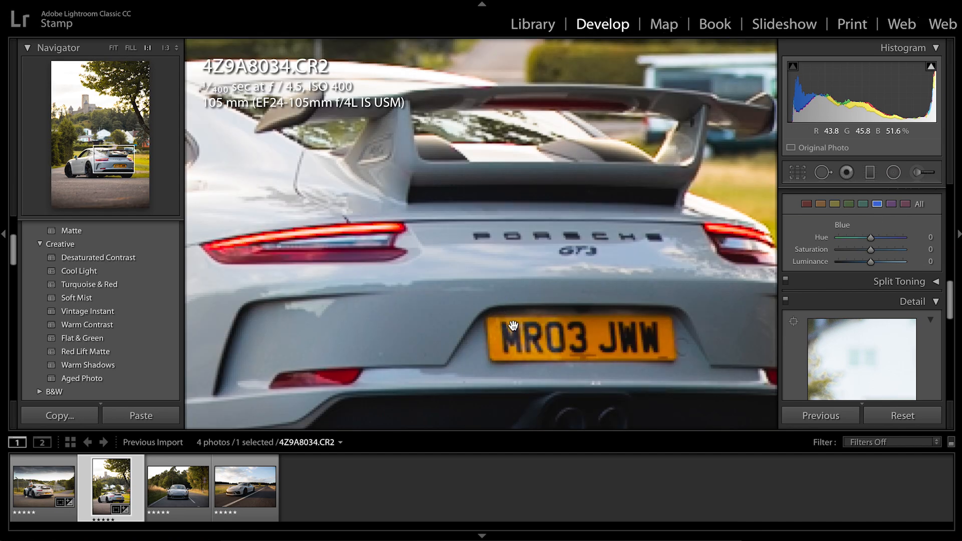
{"action": "left_click", "coordinate": [564, 296]}
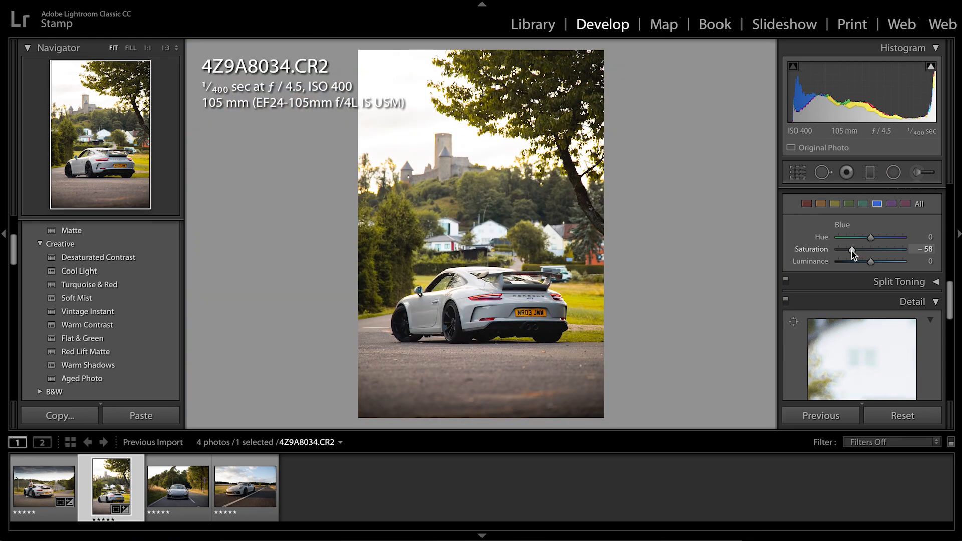
{"action": "left_click_drag", "start_coordinate": [852, 251], "coordinate": [834, 254]}
{"action": "left_click_drag", "start_coordinate": [902, 251], "coordinate": [954, 253]}
{"action": "left_click", "coordinate": [846, 250]}
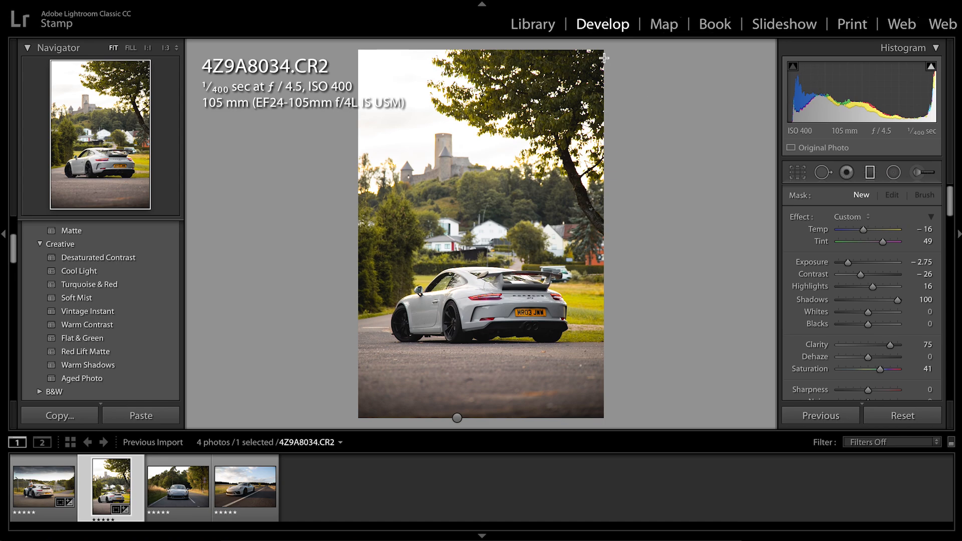
Add a slanted graduated filter over the tree from the photo's top, and reset its Temp, Tint, Exposure, Contrast, Highlights and Shadows to 0
{"action": "left_click_drag", "start_coordinate": [590, 46], "coordinate": [559, 173]}
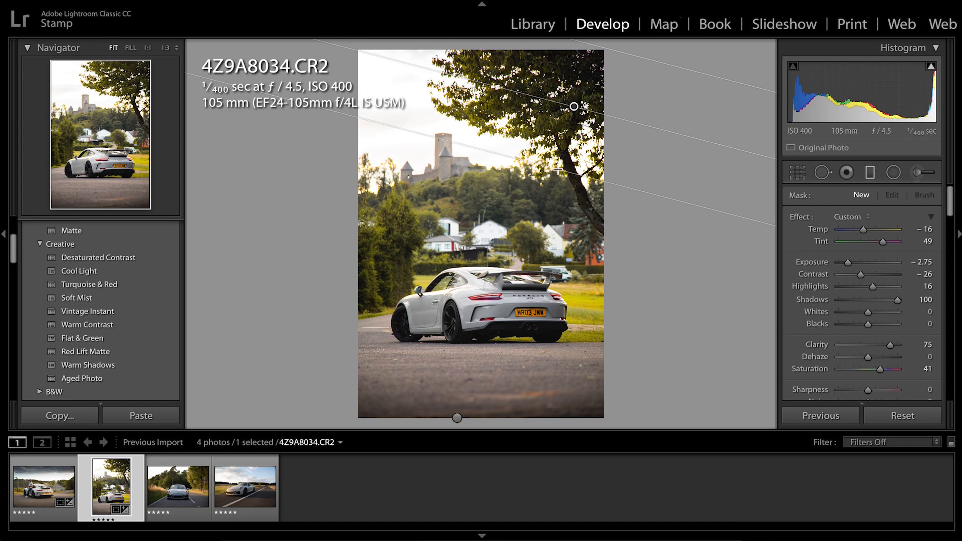
{"action": "left_click", "coordinate": [925, 229]}
{"action": "type", "text": "0"}
{"action": "key", "text": "Tab"}
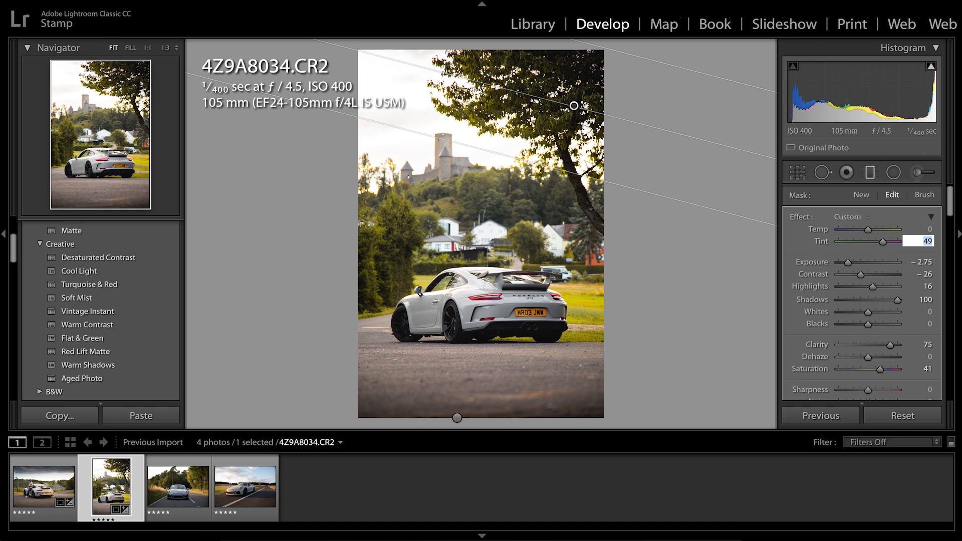
{"action": "type", "text": "0"}
{"action": "key", "text": "Tab"}
{"action": "type", "text": "0"}
{"action": "key", "text": "Tab"}
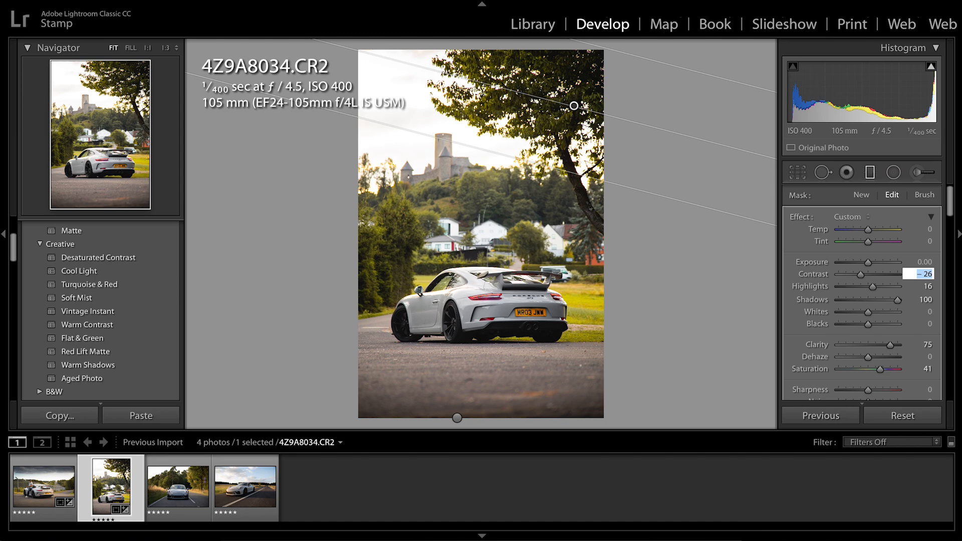
{"action": "type", "text": "0"}
{"action": "key", "text": "Tab"}
{"action": "type", "text": "0"}
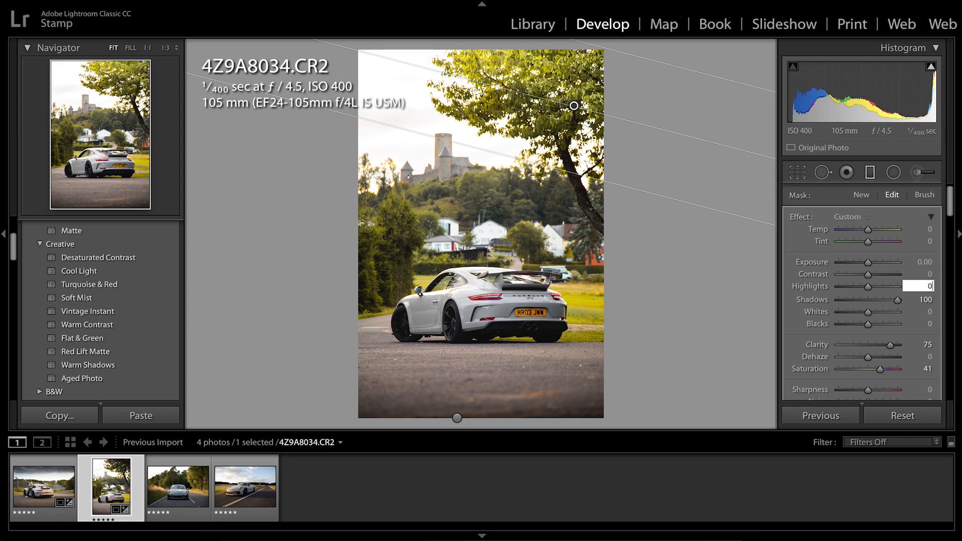
{"action": "key", "text": "Tab"}
{"action": "type", "text": "0"}
{"action": "key", "text": "Tab"}
{"action": "key", "text": "Tab"}
{"action": "key", "text": "Tab"}
{"action": "key", "text": "Tab"}
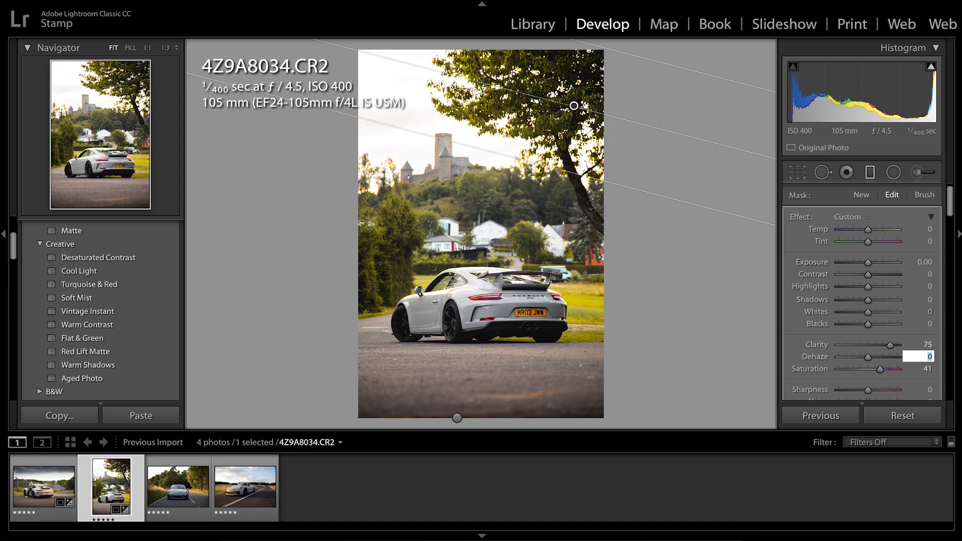
Reset the tree filter's Clarity and Saturation to 0
{"action": "left_click", "coordinate": [928, 345]}
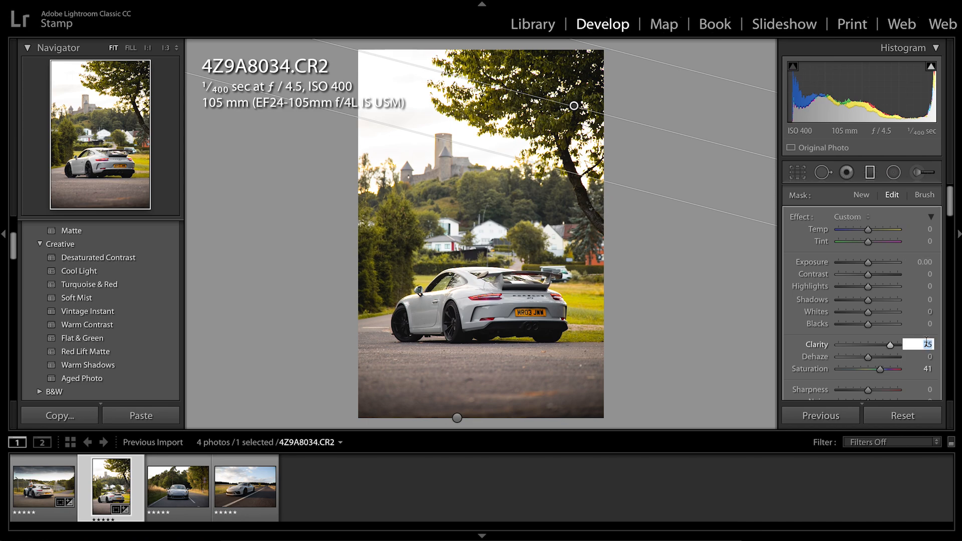
{"action": "type", "text": "0"}
{"action": "key", "text": "Tab"}
{"action": "key", "text": "Tab"}
{"action": "type", "text": "0"}
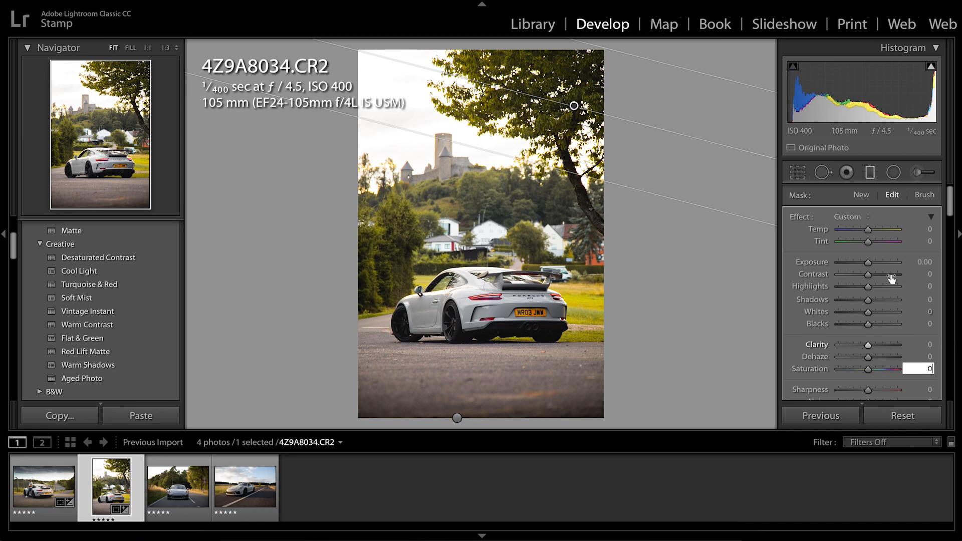
Set the tree filter's Exposure to 2.55 and Contrast to 46, and extend its fade slightly lower
{"action": "left_click", "coordinate": [881, 263]}
{"action": "left_click_drag", "start_coordinate": [882, 264], "coordinate": [885, 266]}
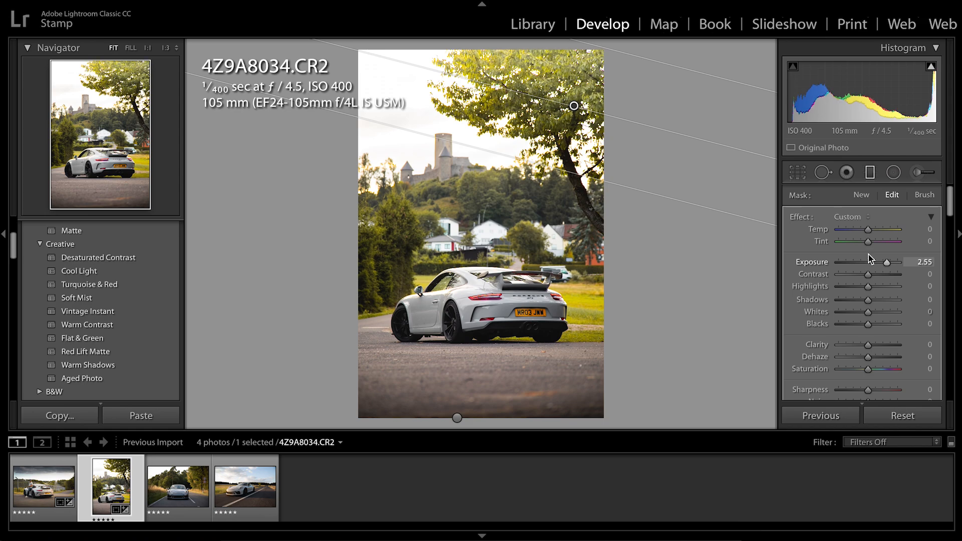
{"action": "left_click_drag", "start_coordinate": [542, 167], "coordinate": [543, 186]}
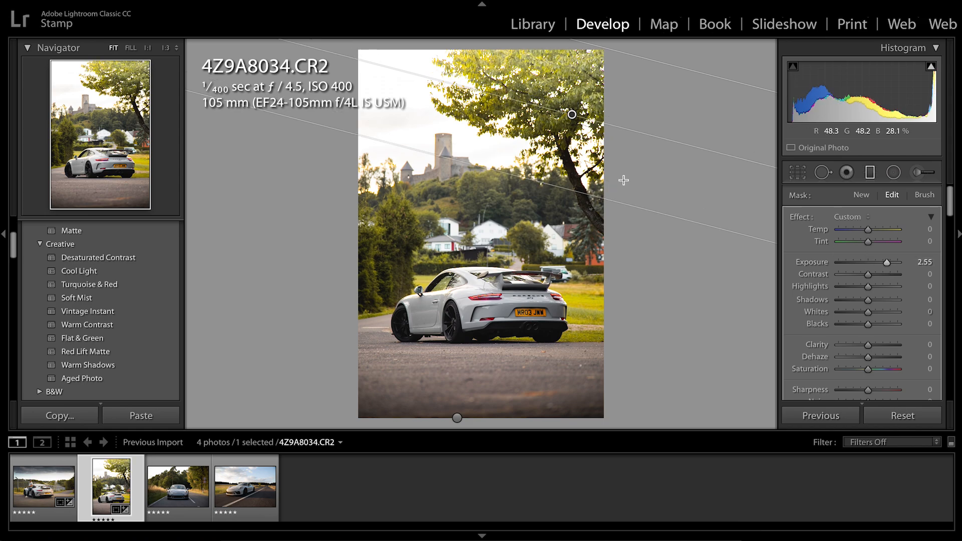
{"action": "left_click", "coordinate": [882, 276]}
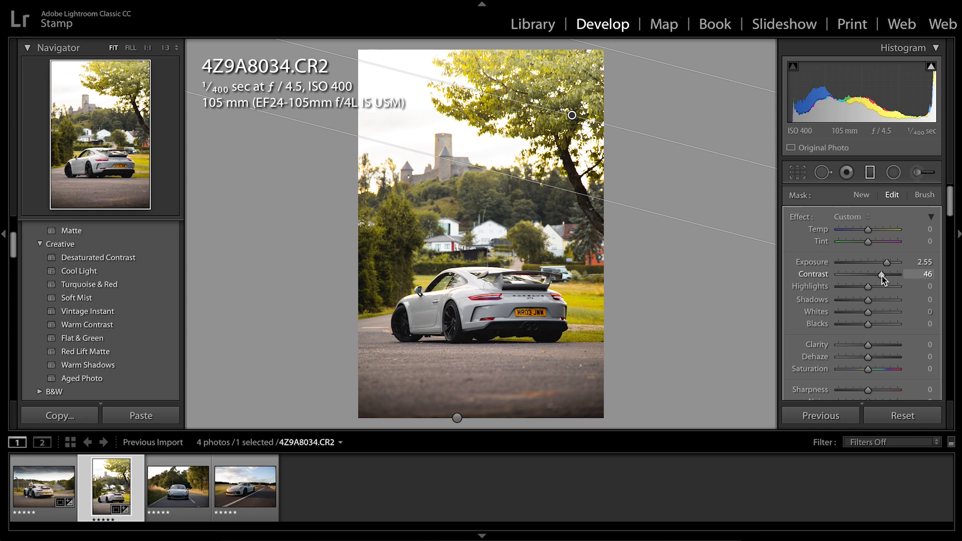
Set the tree filter's Exposure to 2.16 and Saturation to 41, tilt it more steeply toward the lower right, and finish filter editing
{"action": "left_click", "coordinate": [872, 263]}
{"action": "left_click_drag", "start_coordinate": [871, 262], "coordinate": [883, 260]}
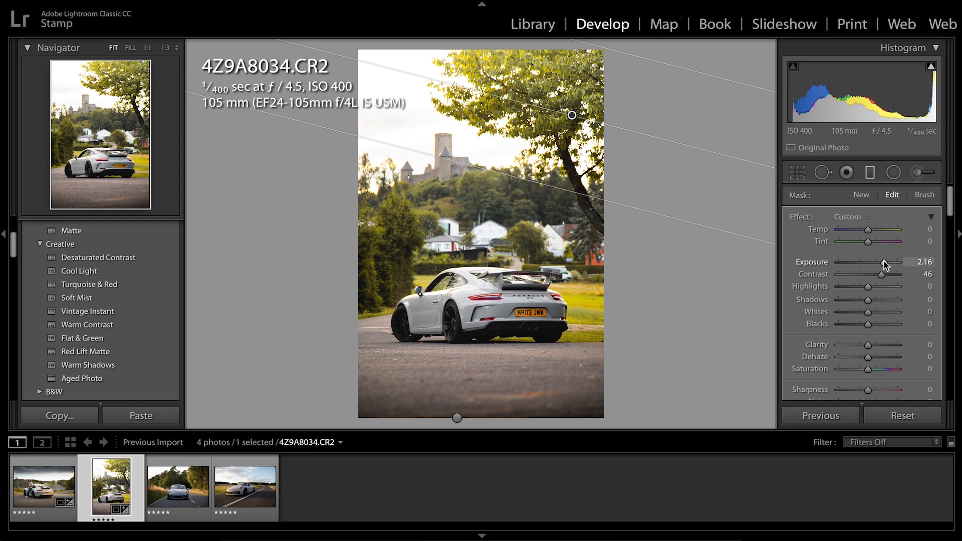
{"action": "left_click", "coordinate": [880, 372]}
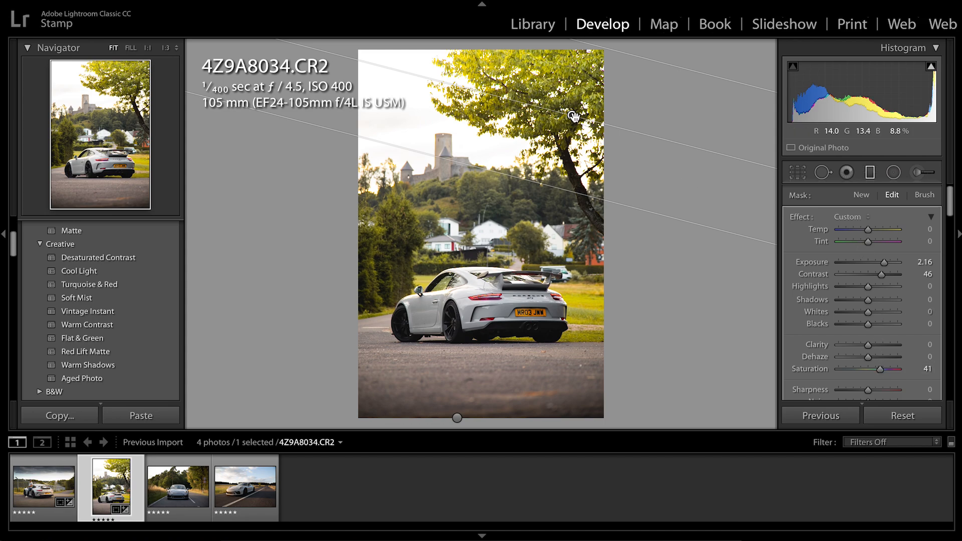
{"action": "left_click_drag", "start_coordinate": [571, 116], "coordinate": [602, 140]}
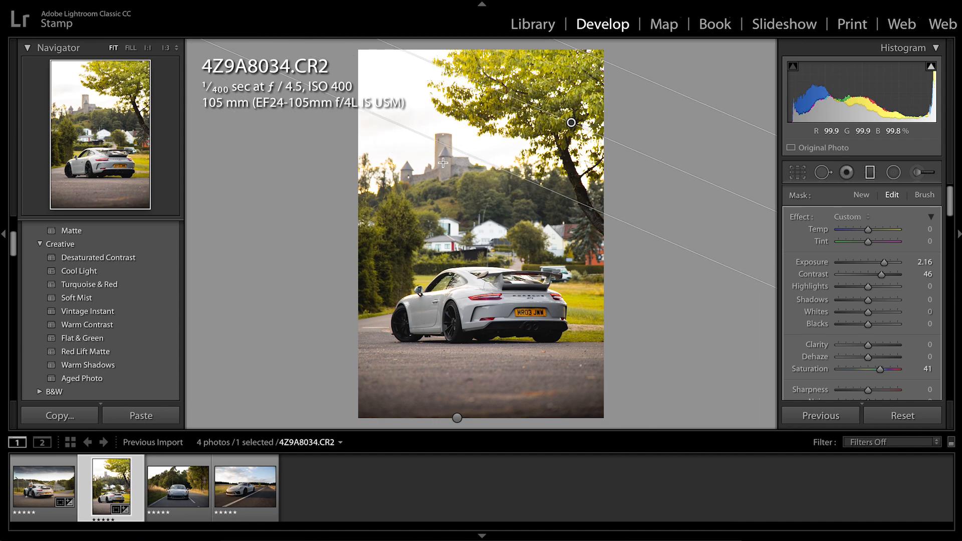
{"action": "left_click", "coordinate": [869, 173]}
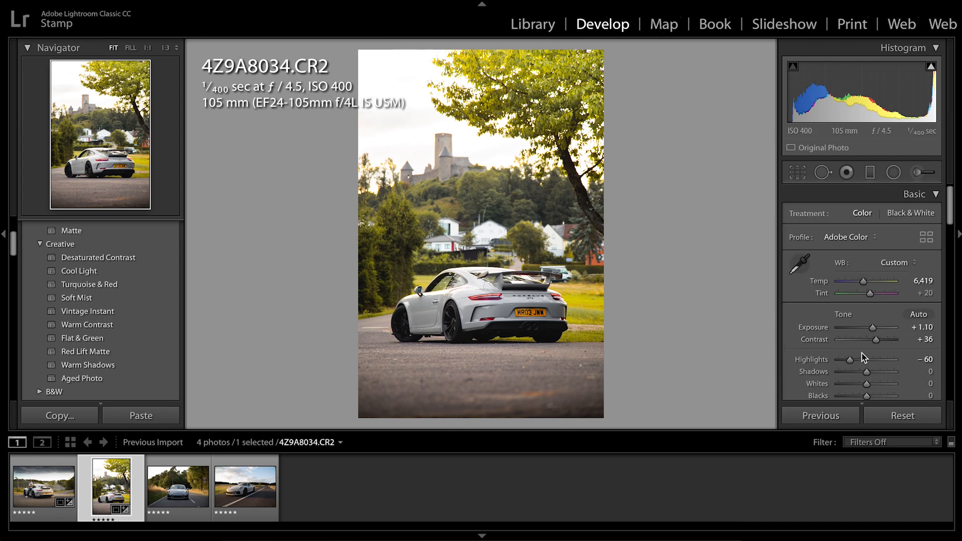
Set the whole photo's Highlights to −97 to recover the sky
{"action": "left_click_drag", "start_coordinate": [861, 360], "coordinate": [836, 360]}
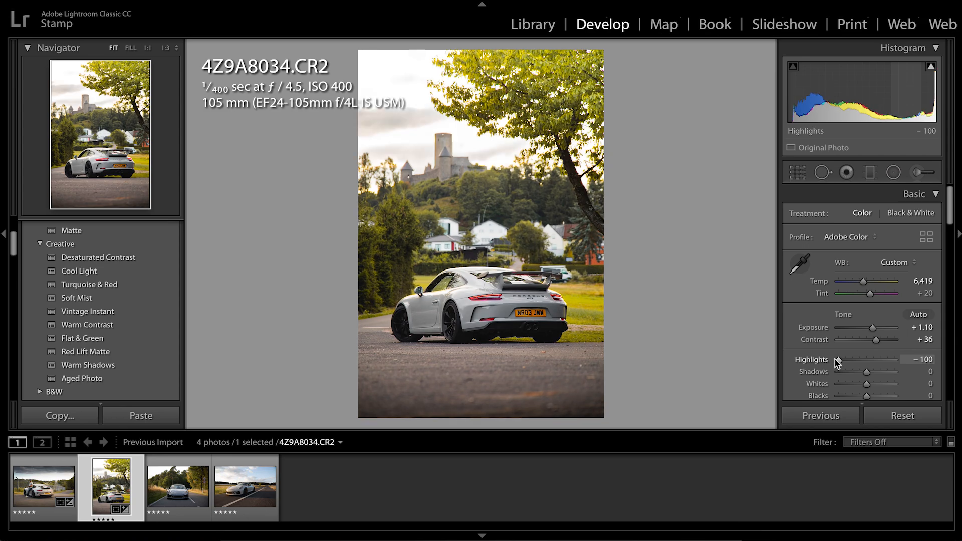
{"action": "mouse_move", "coordinate": [840, 361]}
{"action": "left_mouse_down"}
{"action": "mouse_move", "coordinate": [867, 362]}
{"action": "mouse_move", "coordinate": [841, 360]}
{"action": "left_mouse_up"}
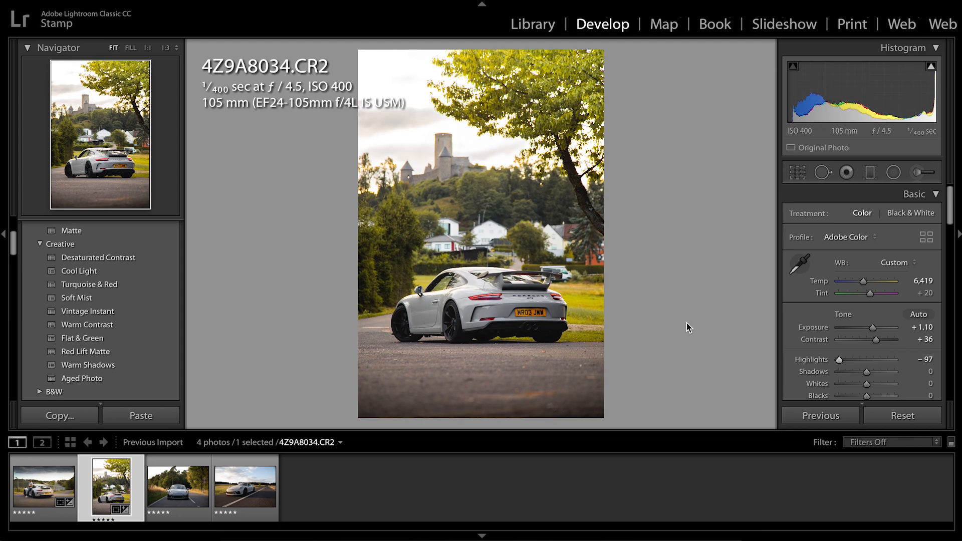
Compare the before and after versions of 4Z9A8034.CR2 and 4Z9A8013.CR2
{"action": "key", "text": "y"}
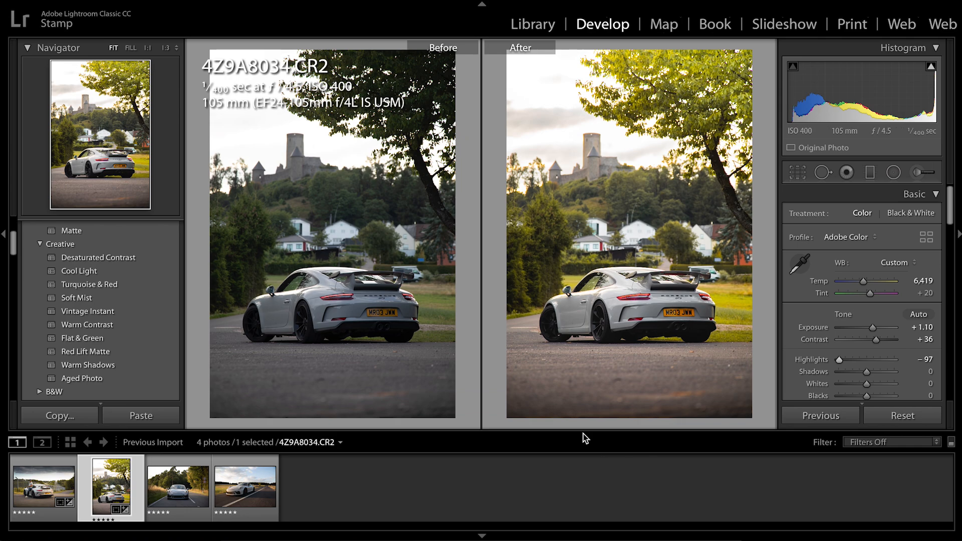
{"action": "key", "text": "y"}
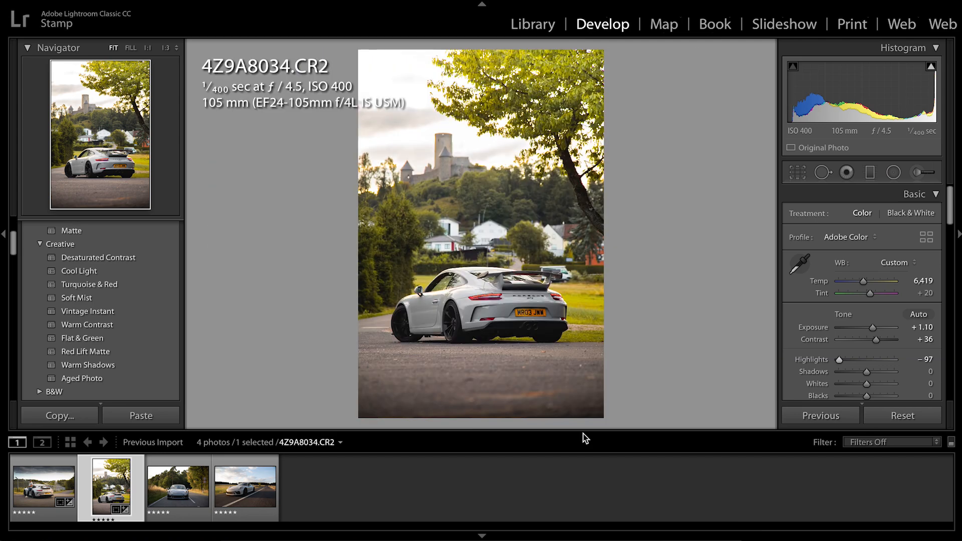
{"action": "left_click", "coordinate": [20, 495]}
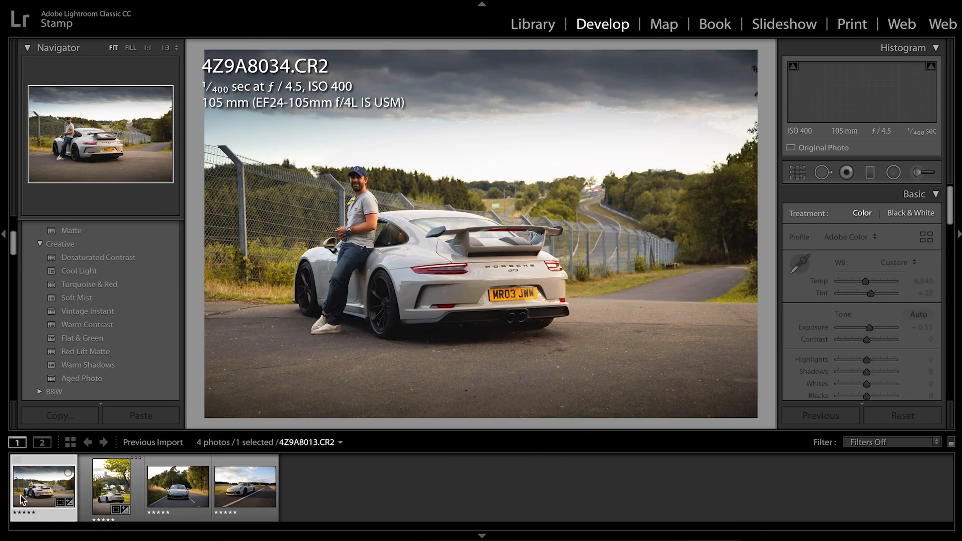
{"action": "key", "text": "y"}
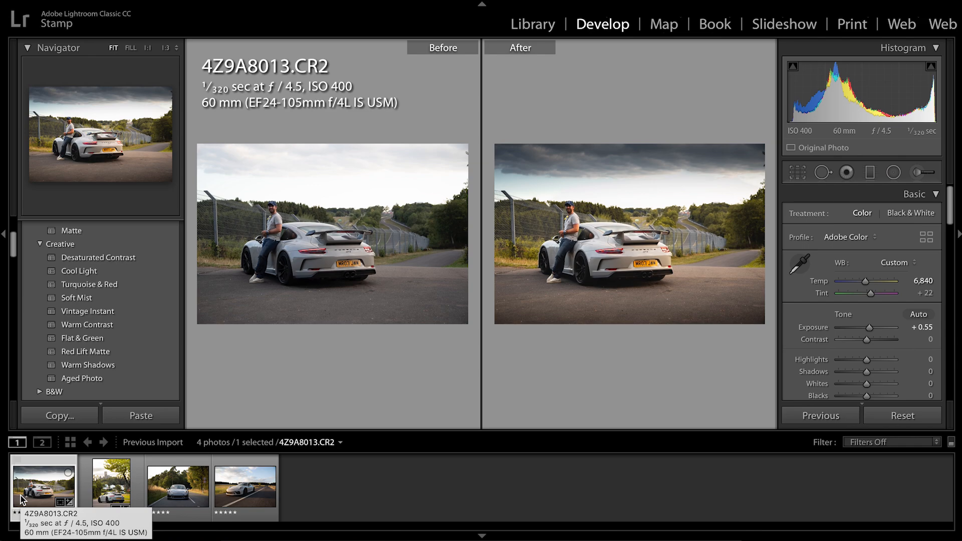
{"action": "left_click", "coordinate": [137, 480]}
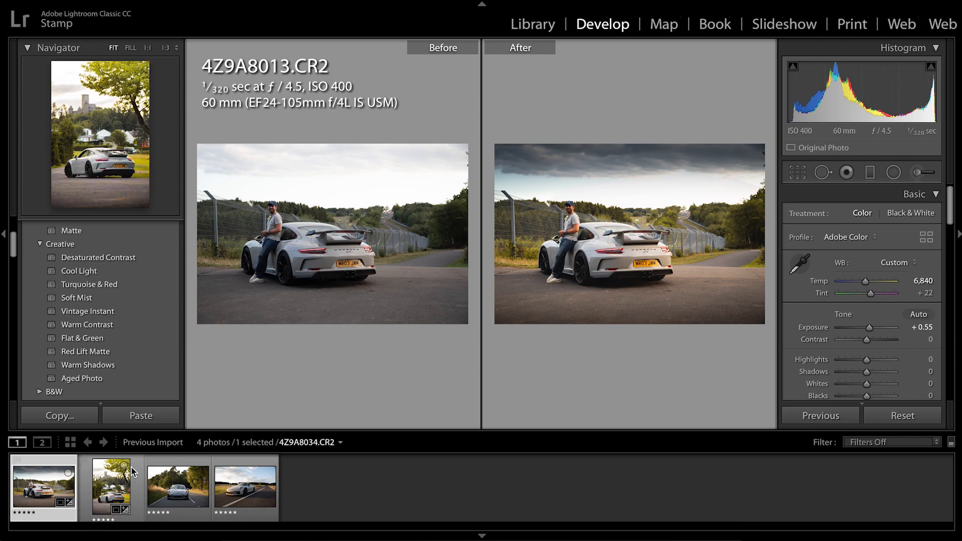
{"action": "key", "text": "y"}
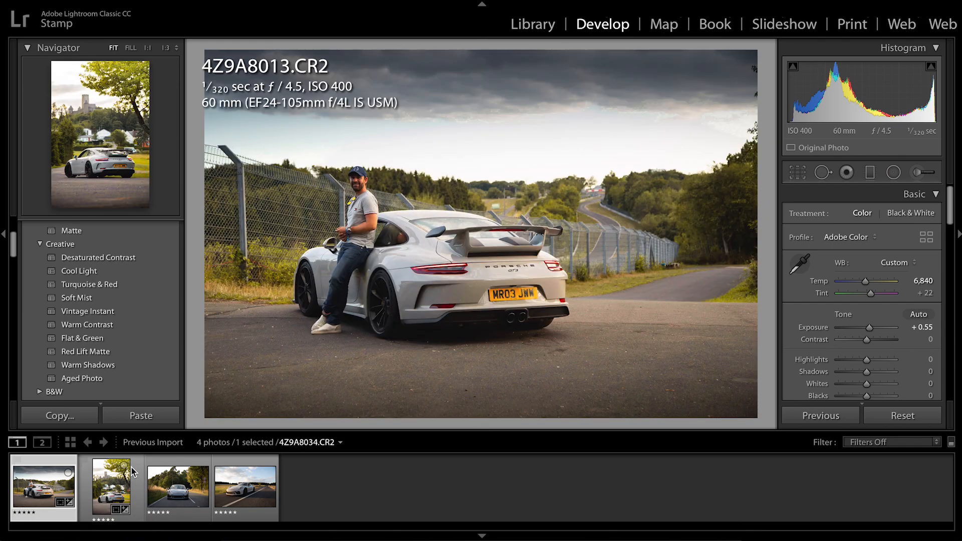
Open 4Z9A8140.CR2, the front view of the car on the road, for editing
{"action": "left_click", "coordinate": [110, 481]}
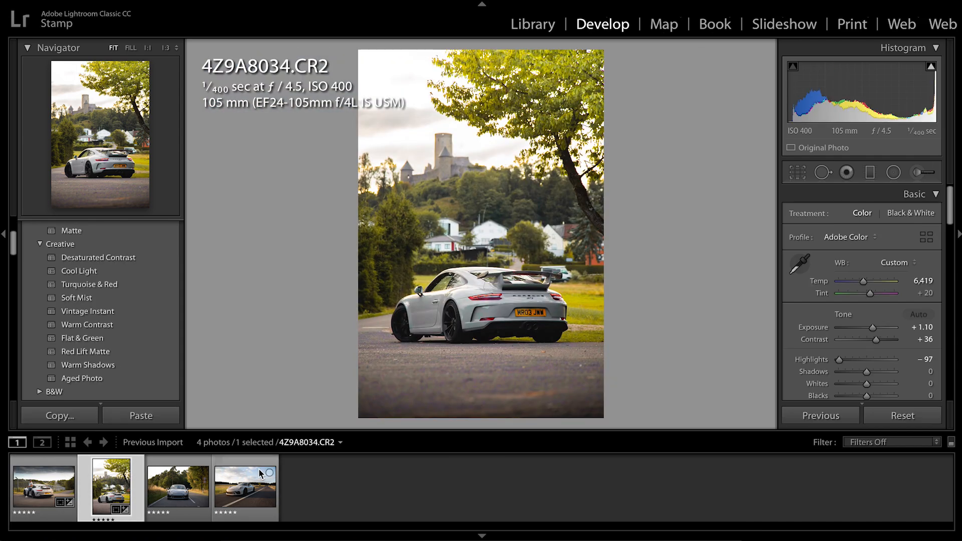
{"action": "left_click", "coordinate": [177, 473]}
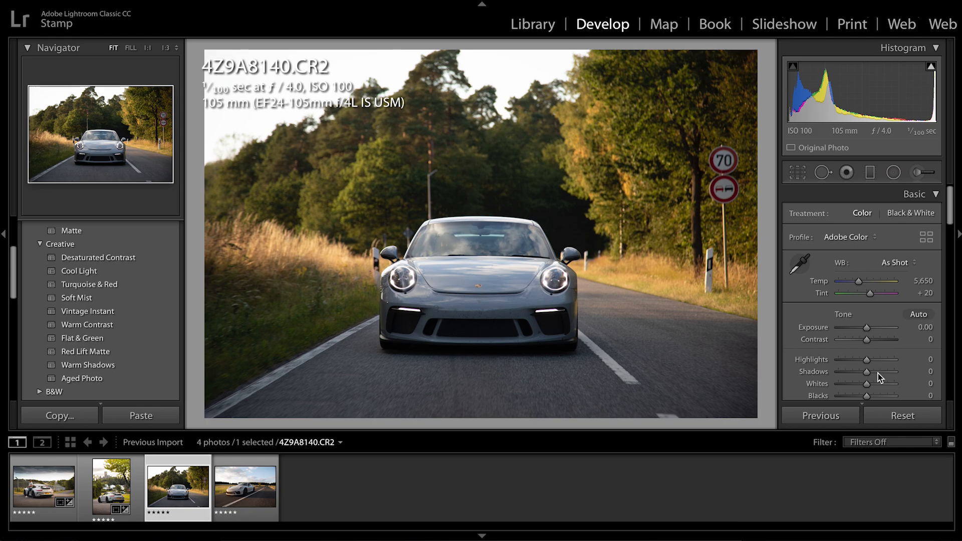
{"action": "mouse_move", "coordinate": [878, 374]}
{"action": "left_mouse_down"}
{"action": "mouse_move", "coordinate": [900, 375]}
{"action": "mouse_move", "coordinate": [868, 371]}
{"action": "left_mouse_up"}
{"action": "left_click_drag", "start_coordinate": [866, 327], "coordinate": [844, 328]}
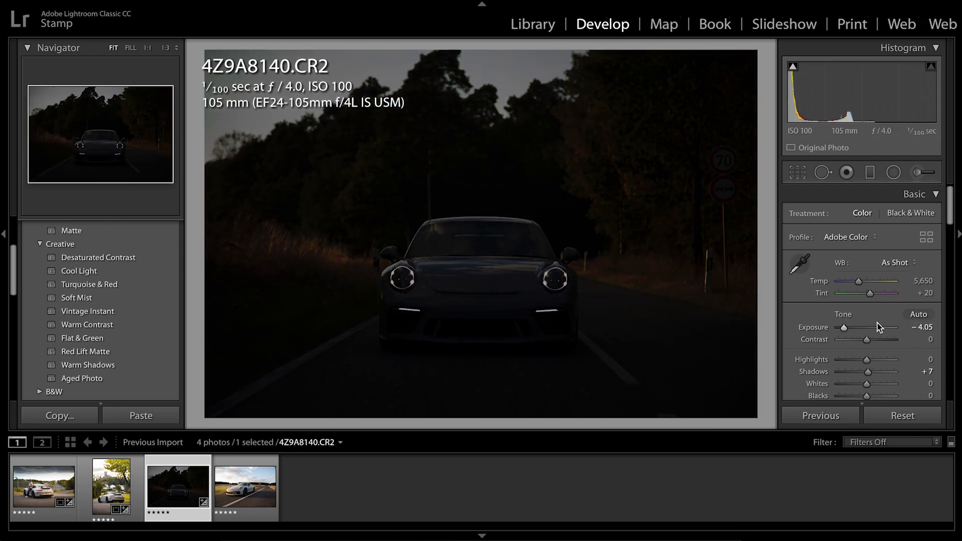
{"action": "left_click", "coordinate": [908, 327]}
{"action": "type", "text": "0"}
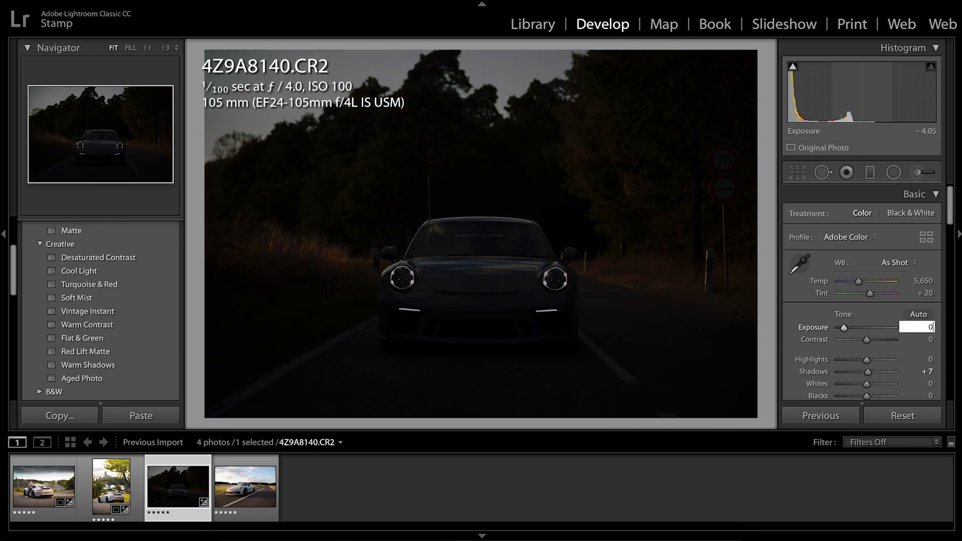
{"action": "key", "text": "Return"}
{"action": "left_click", "coordinate": [897, 371]}
{"action": "type", "text": "0"}
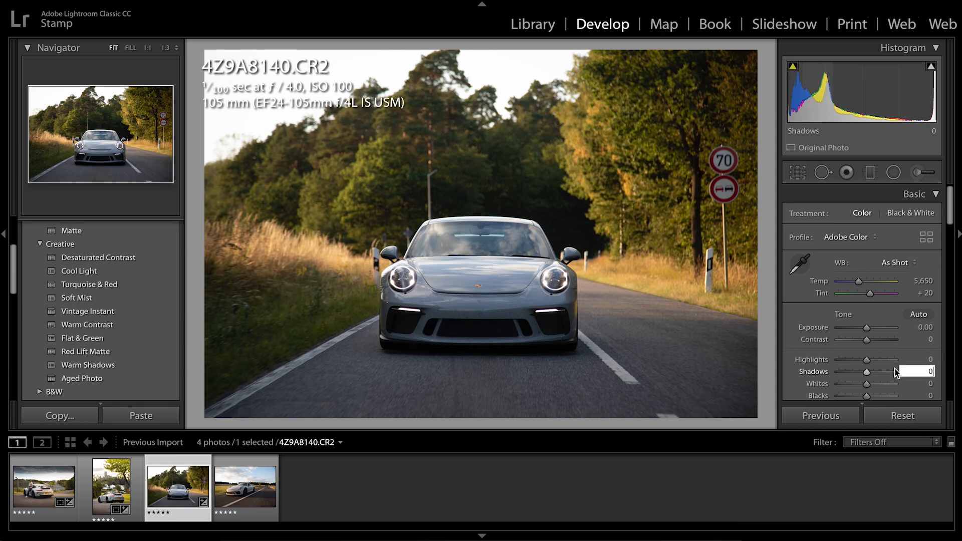
Set the photo's Exposure to +0.65, Highlights to −3 and Temp to 9,470, and compare it with the original
{"action": "left_click_drag", "start_coordinate": [870, 328], "coordinate": [874, 331]}
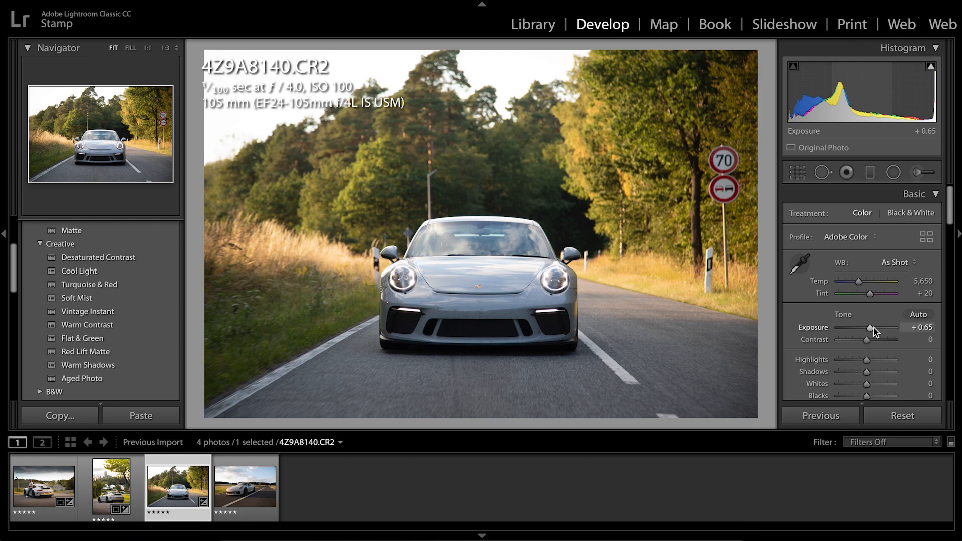
{"action": "left_click_drag", "start_coordinate": [860, 359], "coordinate": [867, 362]}
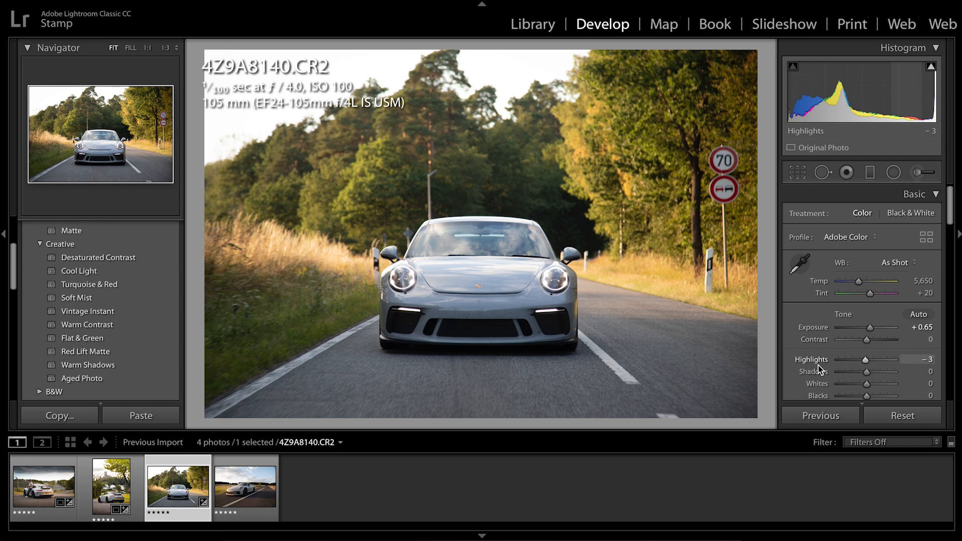
{"action": "left_click", "coordinate": [869, 284]}
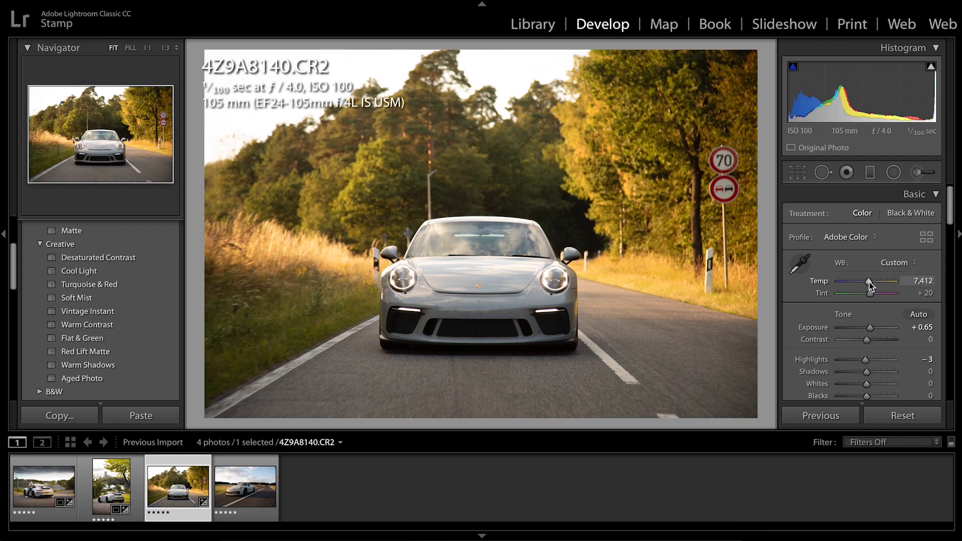
{"action": "left_click_drag", "start_coordinate": [870, 282], "coordinate": [875, 281]}
{"action": "key", "text": "y"}
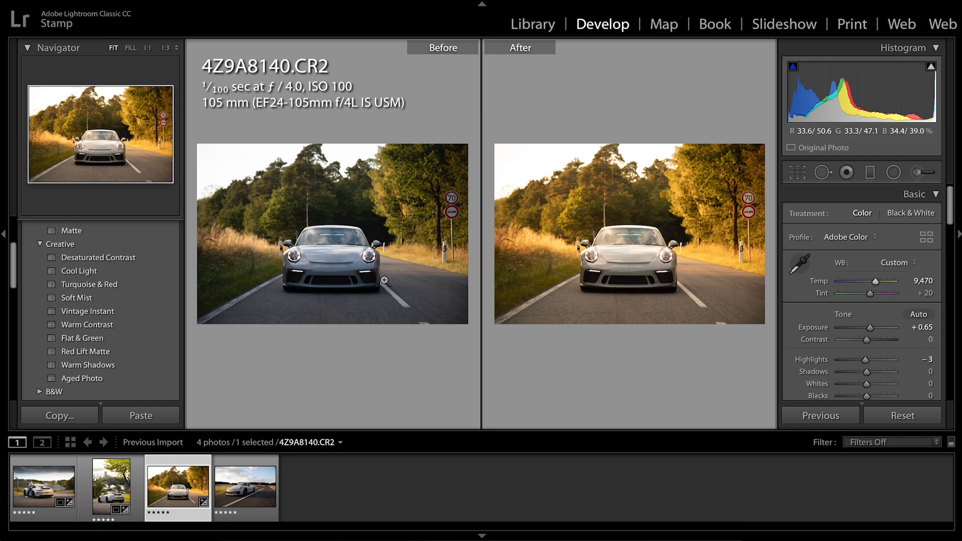
{"action": "key", "text": "y"}
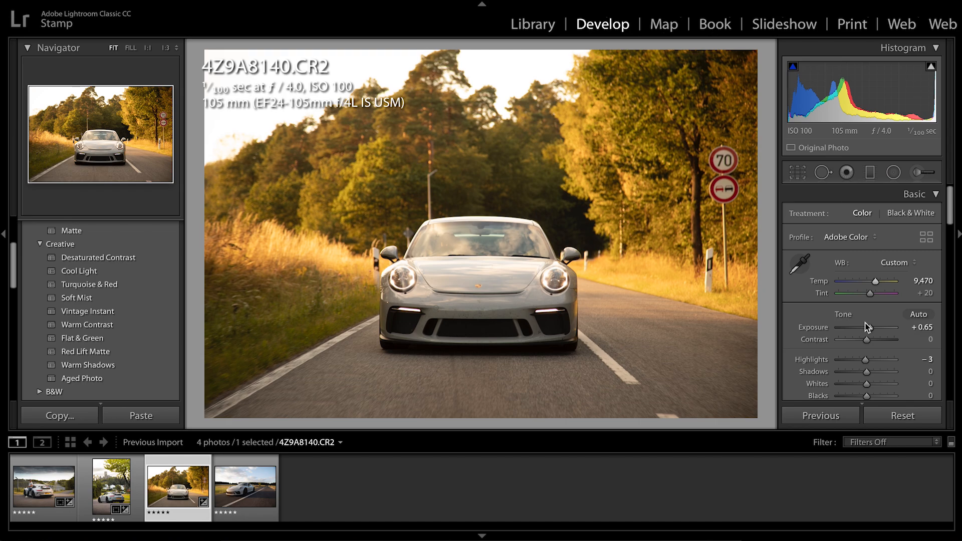
Set the road photo's Contrast to +34 and Clarity to +5
{"action": "left_click_drag", "start_coordinate": [880, 345], "coordinate": [876, 341]}
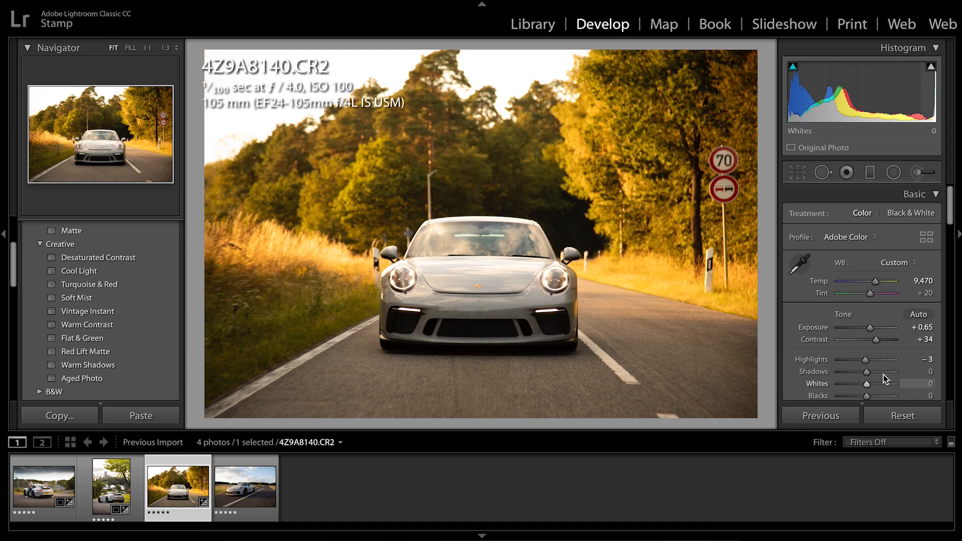
{"action": "scroll", "coordinate": [884, 380], "scroll_direction": "down", "scroll_amount": 1}
{"action": "scroll", "coordinate": [884, 380], "scroll_direction": "down", "scroll_amount": 4}
{"action": "mouse_move", "coordinate": [867, 350]}
{"action": "left_mouse_down"}
{"action": "mouse_move", "coordinate": [914, 349]}
{"action": "mouse_move", "coordinate": [838, 353]}
{"action": "mouse_move", "coordinate": [872, 352]}
{"action": "left_mouse_up"}
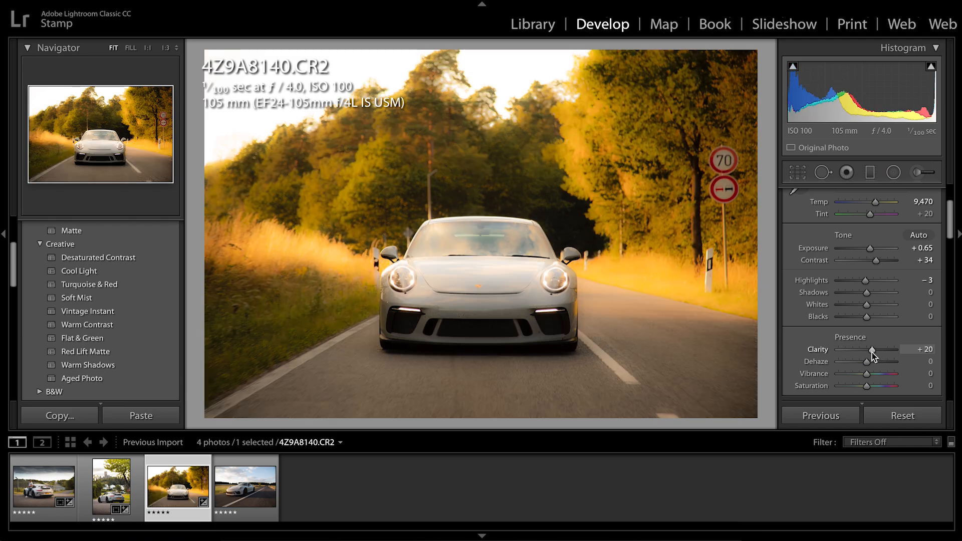
{"action": "left_click", "coordinate": [925, 349]}
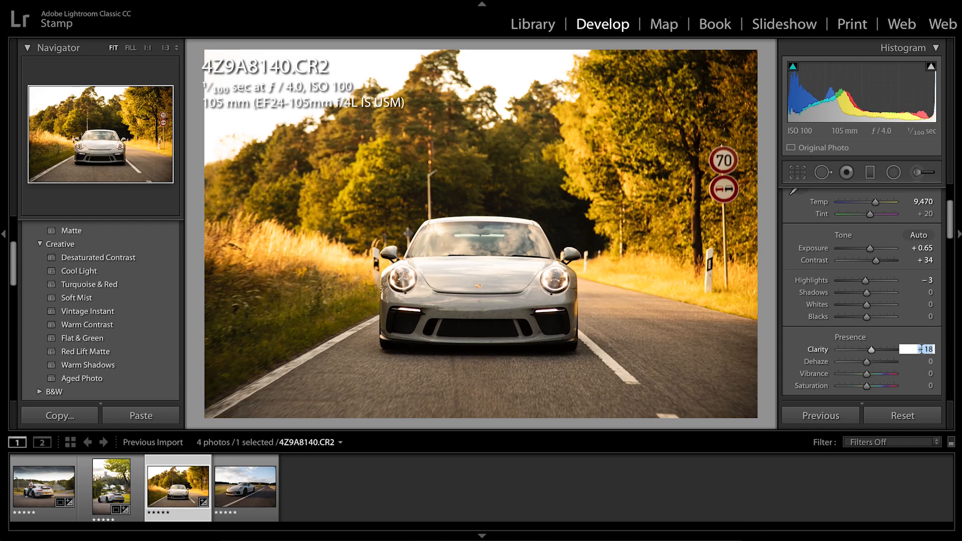
{"action": "type", "text": "5"}
{"action": "key", "text": "Return"}
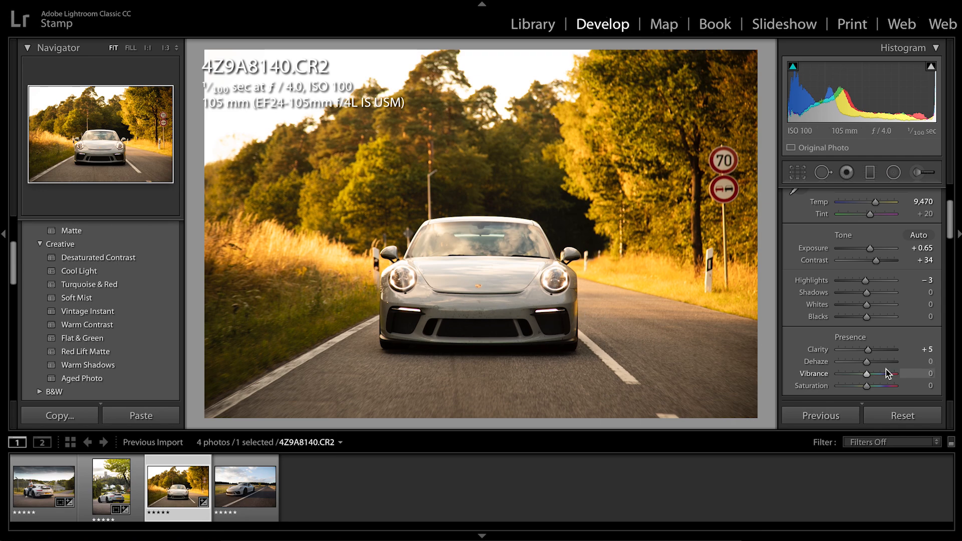
Set the whole photo's Saturation to +20
{"action": "scroll", "coordinate": [888, 369], "scroll_direction": "down", "scroll_amount": 1}
{"action": "scroll", "coordinate": [883, 341], "scroll_direction": "down", "scroll_amount": 1}
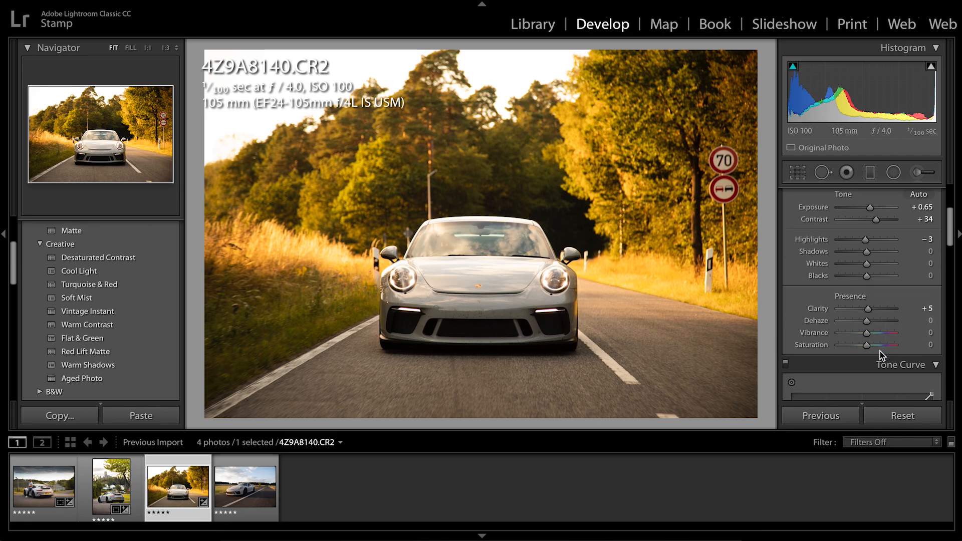
{"action": "left_click", "coordinate": [874, 346]}
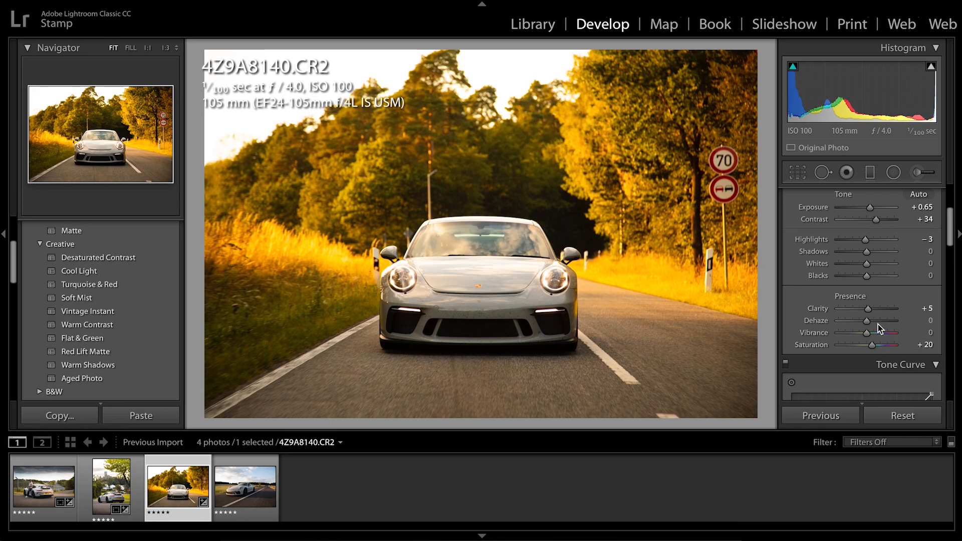
Shape the RGB tone curve into a gentle S with a raised black point, slightly lowered shadows and slightly lifted highlights
{"action": "scroll", "coordinate": [878, 324], "scroll_direction": "down", "scroll_amount": 1}
{"action": "scroll", "coordinate": [877, 323], "scroll_direction": "down", "scroll_amount": 3}
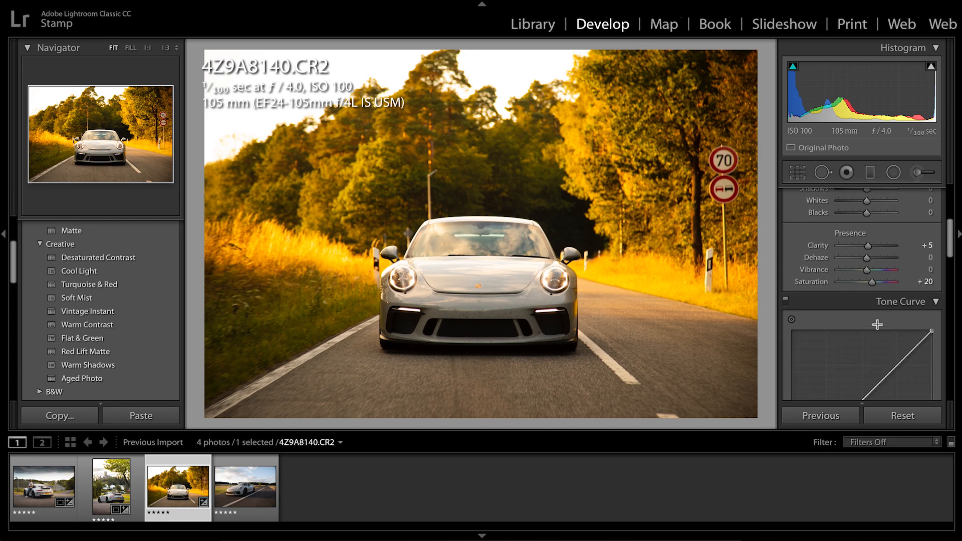
{"action": "left_click_drag", "start_coordinate": [791, 393], "coordinate": [820, 369]}
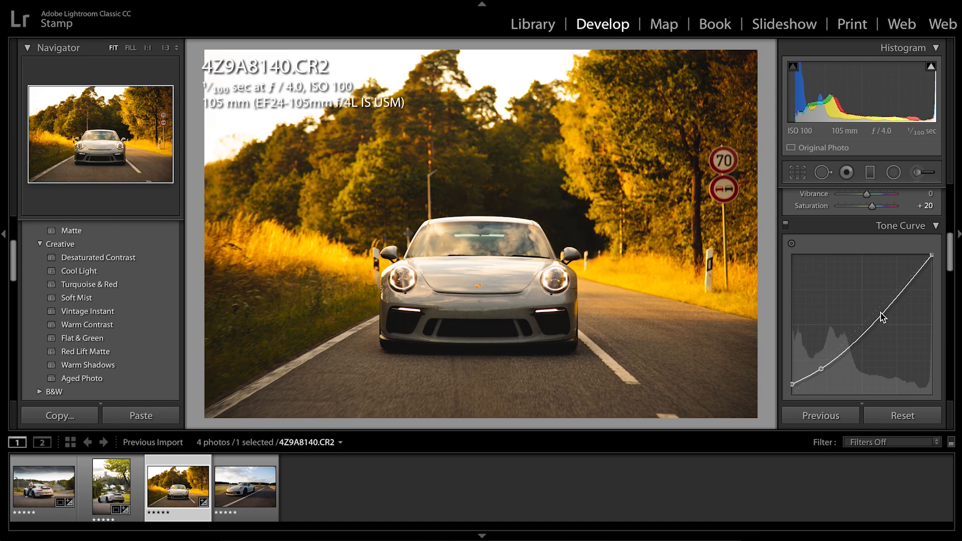
{"action": "left_click_drag", "start_coordinate": [878, 315], "coordinate": [877, 307]}
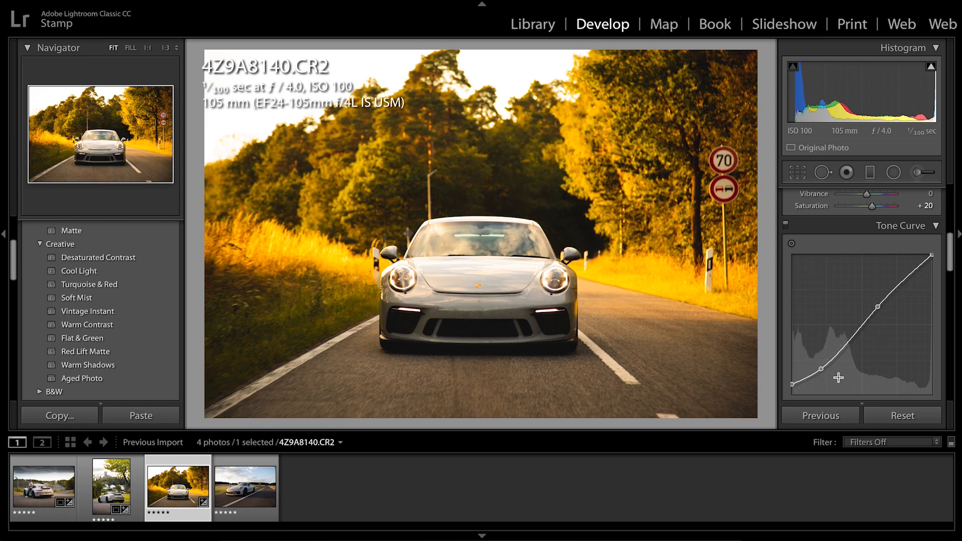
{"action": "left_click_drag", "start_coordinate": [821, 372], "coordinate": [821, 366]}
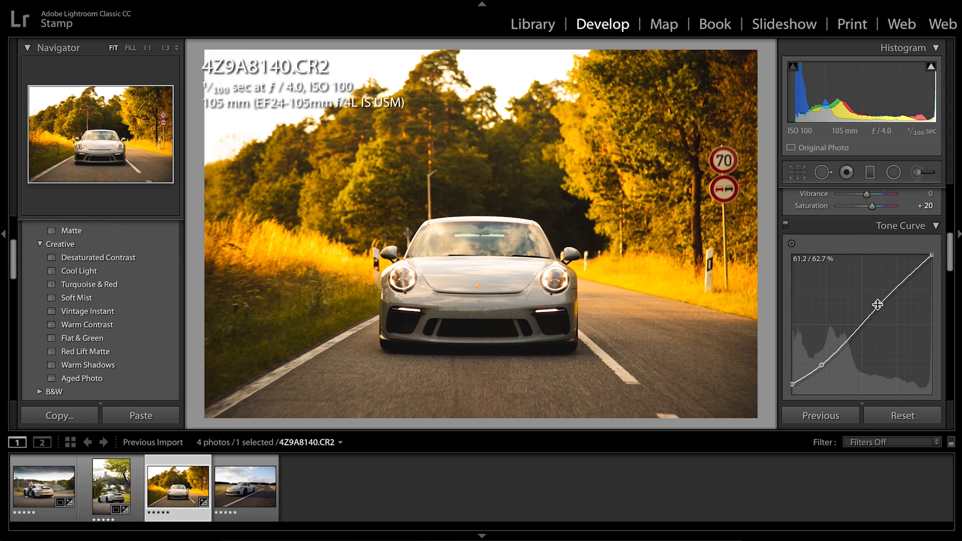
{"action": "scroll", "coordinate": [876, 307], "scroll_direction": "up", "scroll_amount": 2}
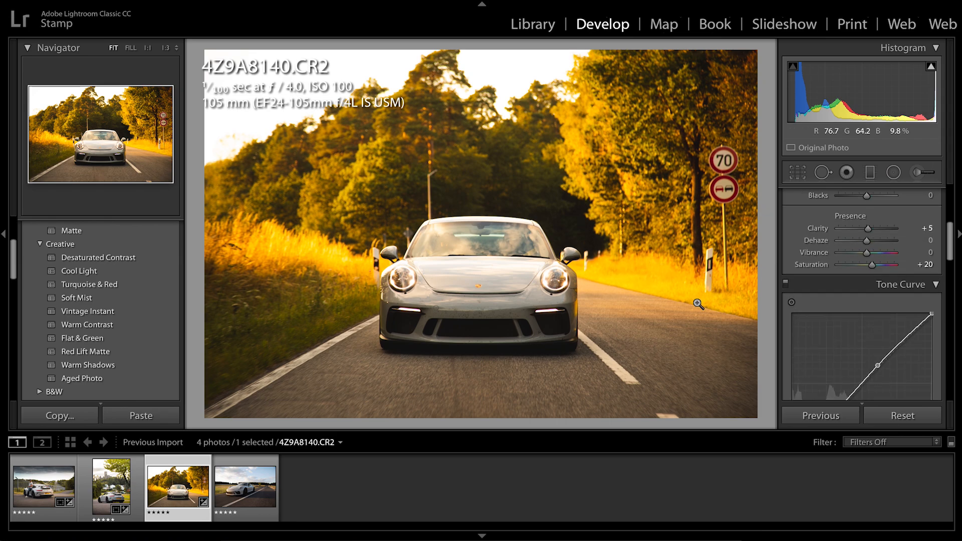
Set the Yellow color's Saturation to −43 and Luminance to +10
{"action": "scroll", "coordinate": [829, 330], "scroll_direction": "down", "scroll_amount": 5}
{"action": "scroll", "coordinate": [828, 330], "scroll_direction": "down", "scroll_amount": 1}
{"action": "left_click", "coordinate": [833, 325]}
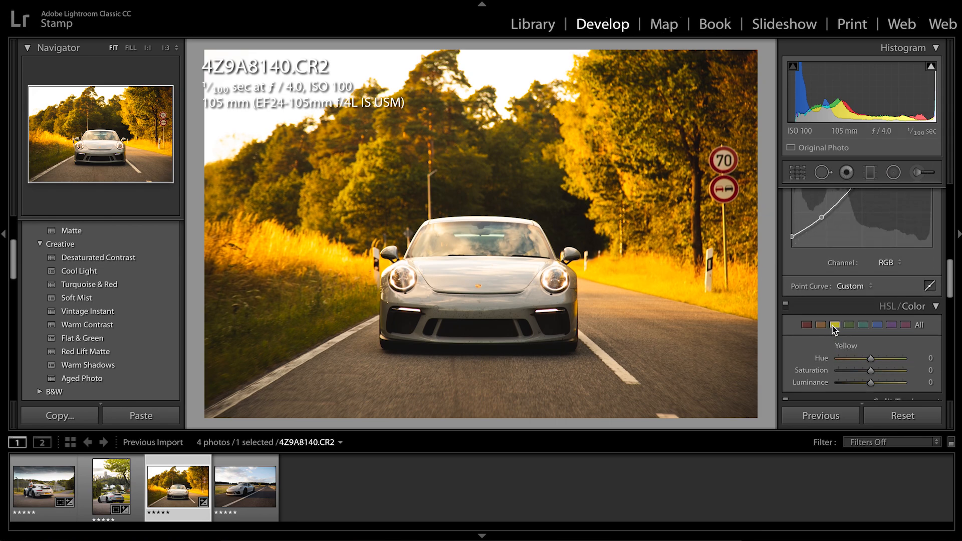
{"action": "left_click", "coordinate": [855, 372]}
{"action": "left_click_drag", "start_coordinate": [858, 374], "coordinate": [858, 375]}
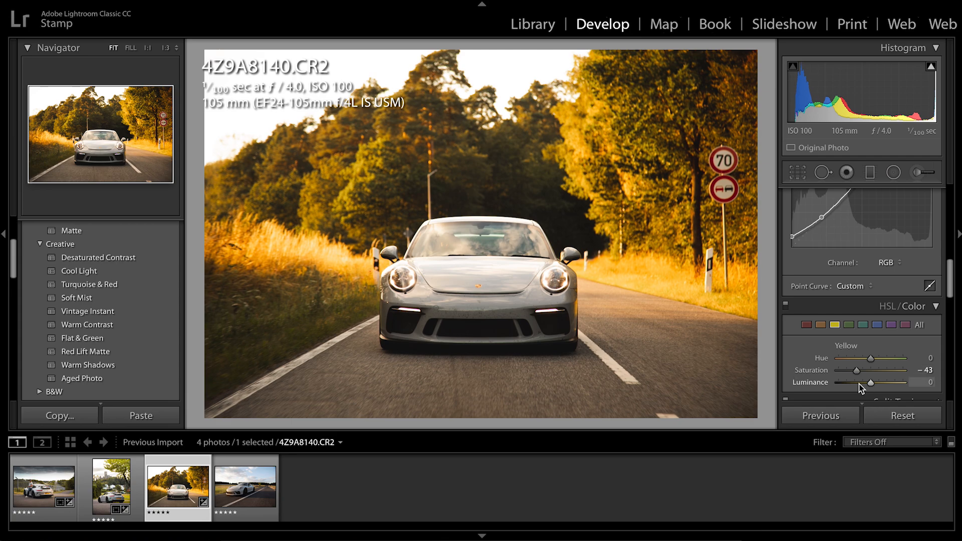
{"action": "left_click", "coordinate": [858, 382]}
{"action": "left_click_drag", "start_coordinate": [858, 383], "coordinate": [873, 383]}
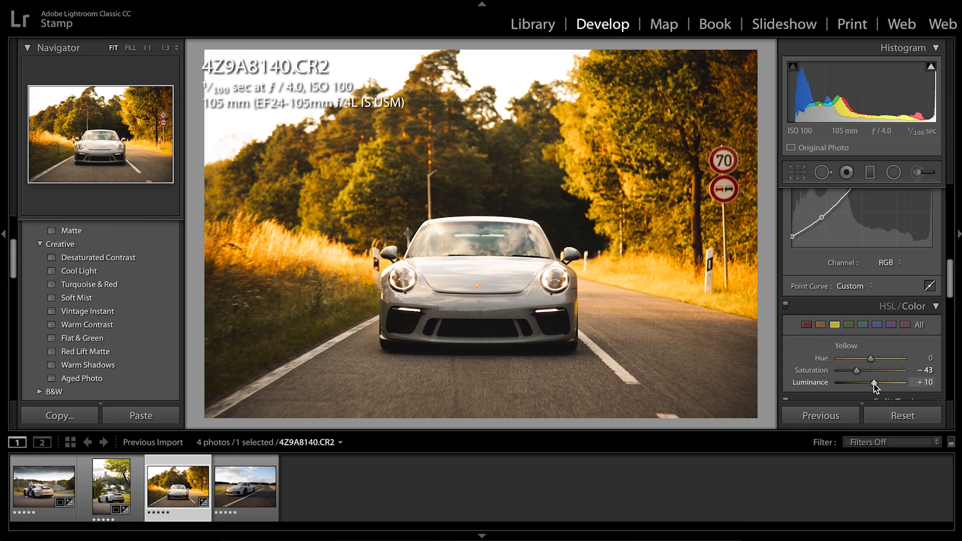
Add a slightly tilted graduated filter from the photo's upper edge down to the car's windscreen
{"action": "left_click", "coordinate": [870, 171]}
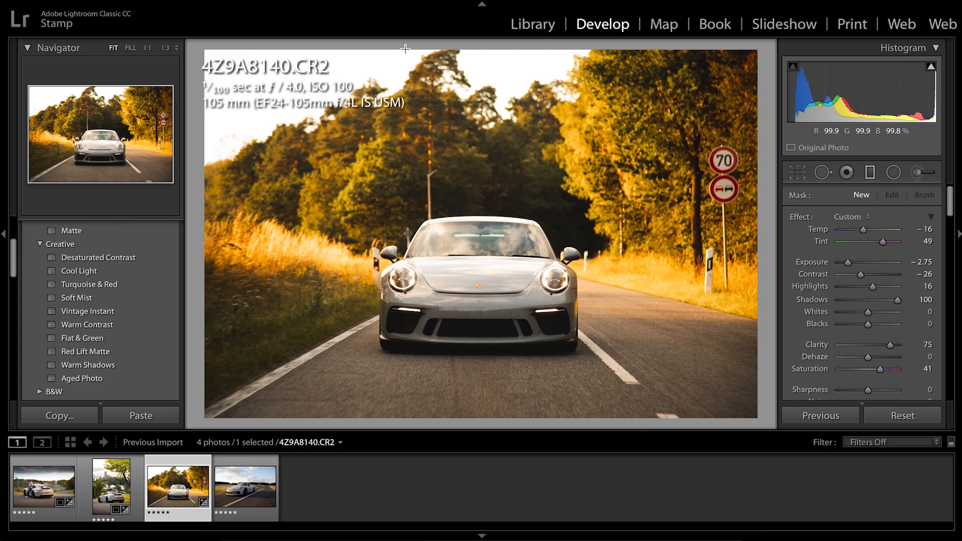
{"action": "left_click_drag", "start_coordinate": [406, 48], "coordinate": [440, 251]}
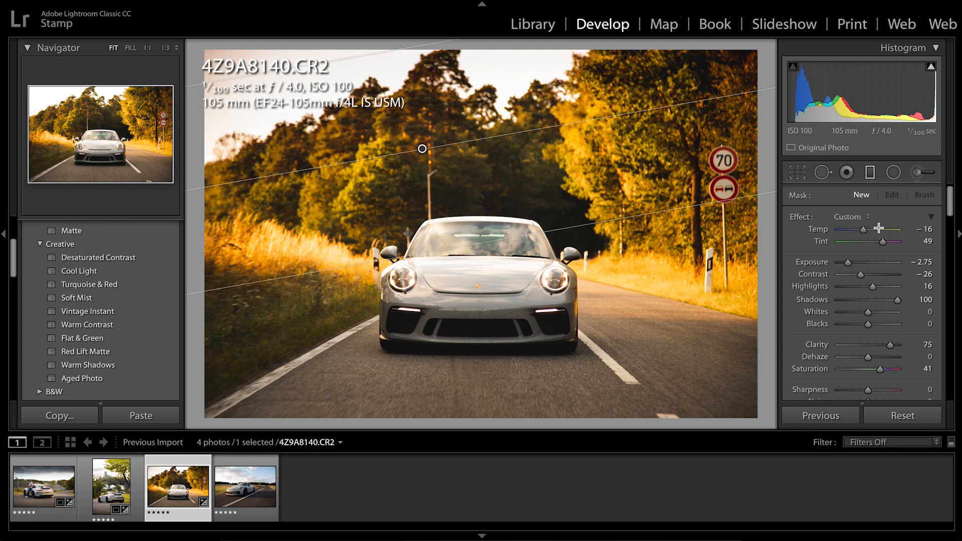
Reset the upper graduated filter's Temp, Tint, Exposure, Contrast and Highlights to 0
{"action": "left_click", "coordinate": [926, 229]}
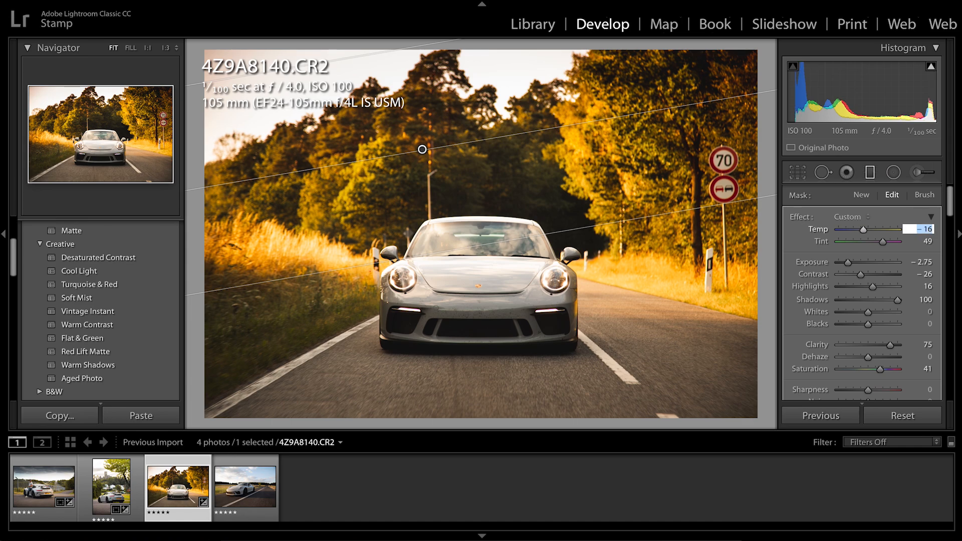
{"action": "type", "text": "0"}
{"action": "key", "text": "Tab"}
{"action": "type", "text": "0"}
{"action": "key", "text": "Tab"}
{"action": "type", "text": "0"}
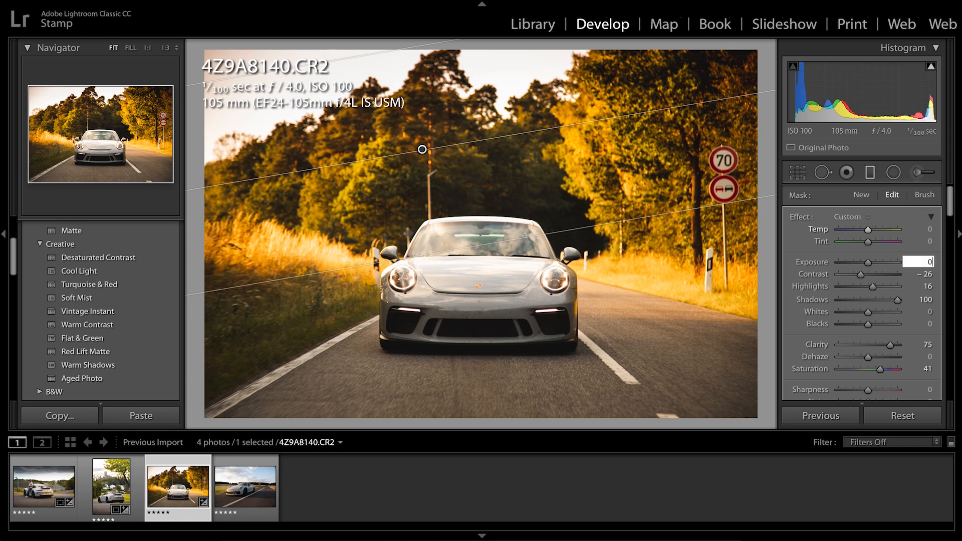
{"action": "key", "text": "Tab"}
{"action": "type", "text": "0"}
{"action": "key", "text": "Tab"}
{"action": "type", "text": "0"}
{"action": "key", "text": "Tab"}
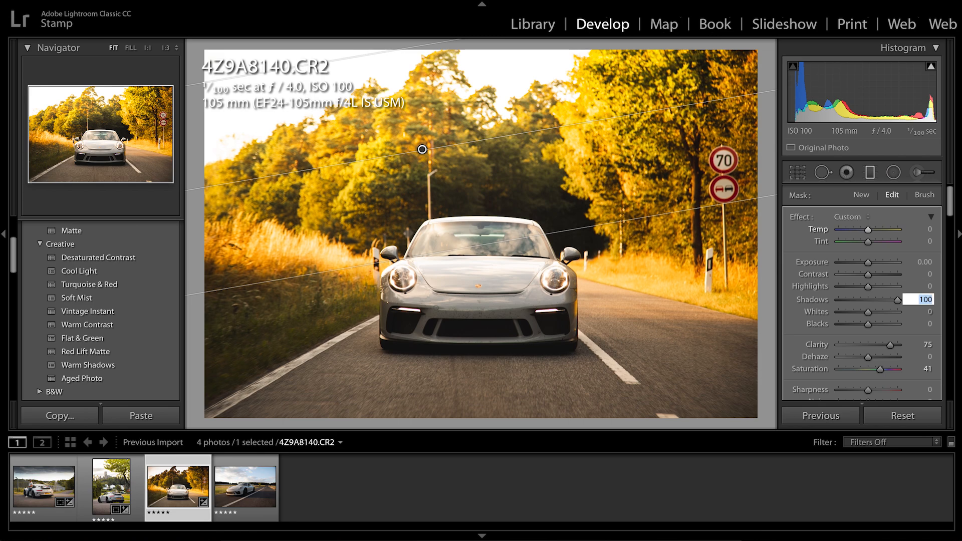
Reset the upper graduated filter's Shadows, Clarity, Dehaze and Saturation to 0
{"action": "type", "text": "0"}
{"action": "key", "text": "Tab"}
{"action": "type", "text": "0"}
{"action": "key", "text": "Tab"}
{"action": "type", "text": "0"}
{"action": "key", "text": "Tab"}
{"action": "type", "text": "0"}
{"action": "key", "text": "Tab"}
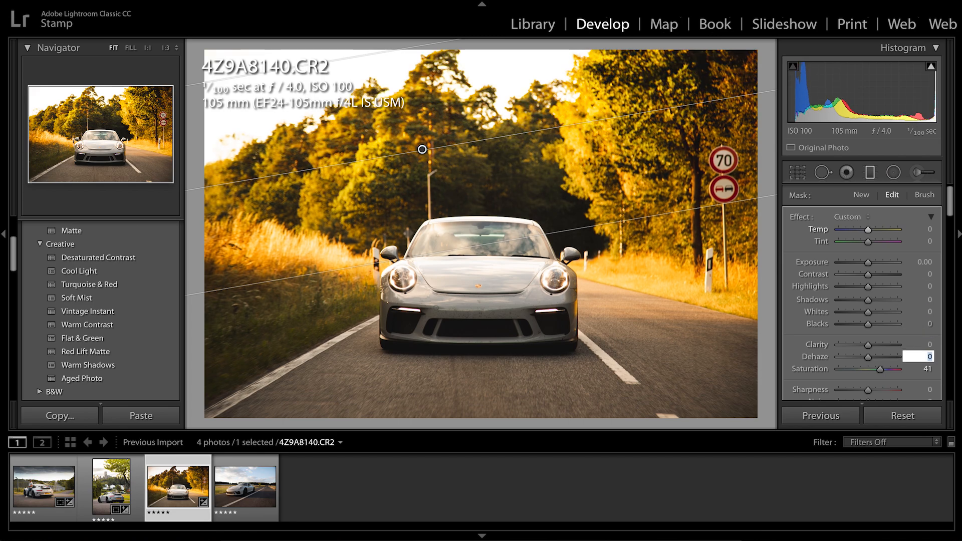
{"action": "type", "text": "0"}
{"action": "key", "text": "Tab"}
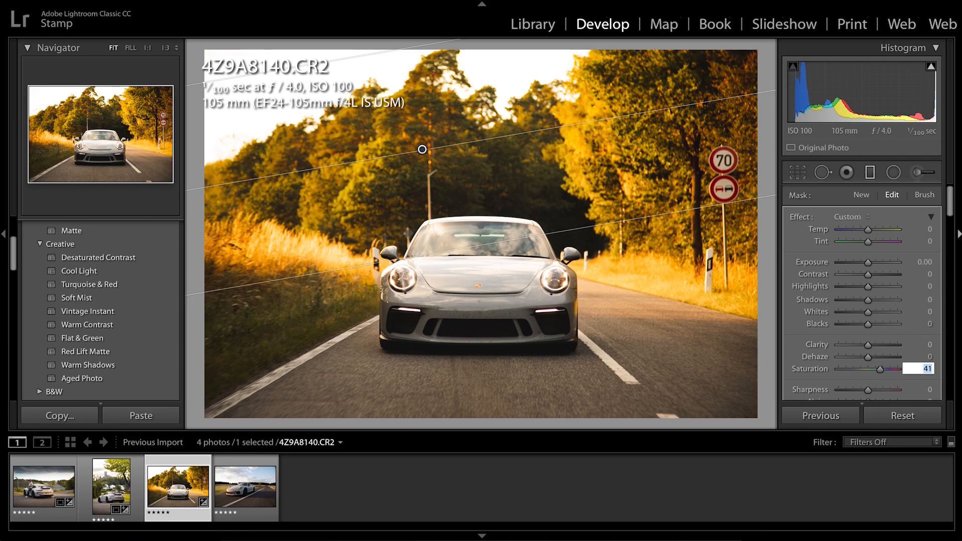
{"action": "type", "text": "0"}
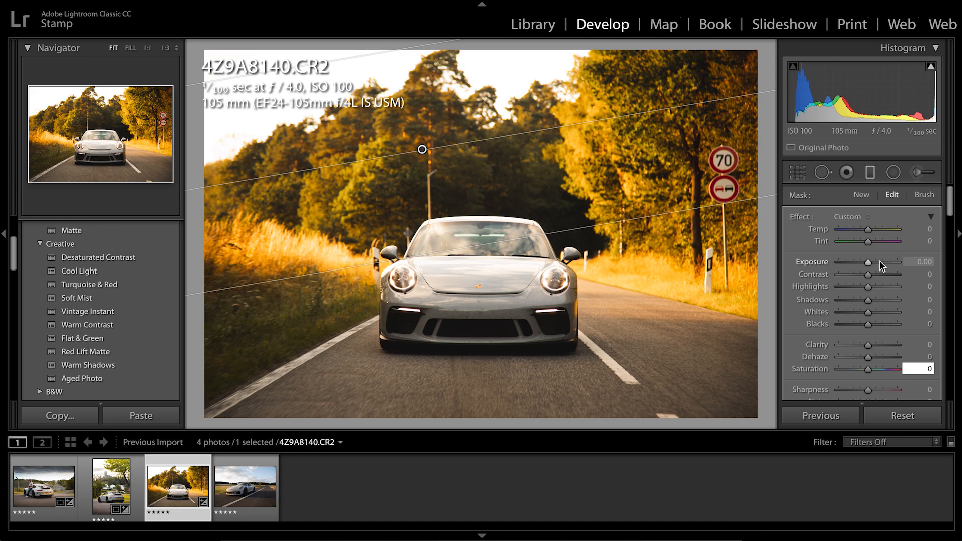
Brighten the upper graduated filter by setting its Exposure to 1.36
{"action": "left_click", "coordinate": [879, 262]}
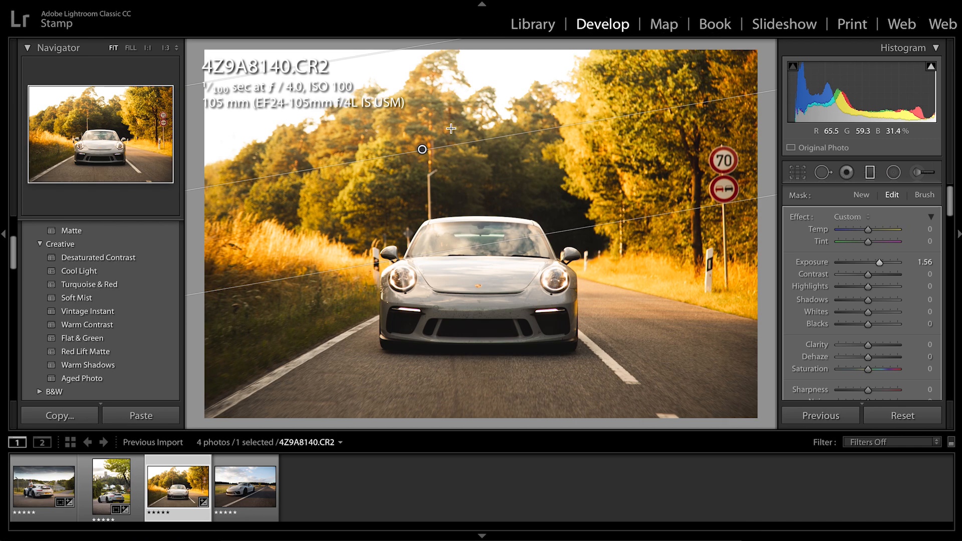
{"action": "left_click", "coordinate": [887, 263]}
{"action": "left_click_drag", "start_coordinate": [887, 263], "coordinate": [880, 265]}
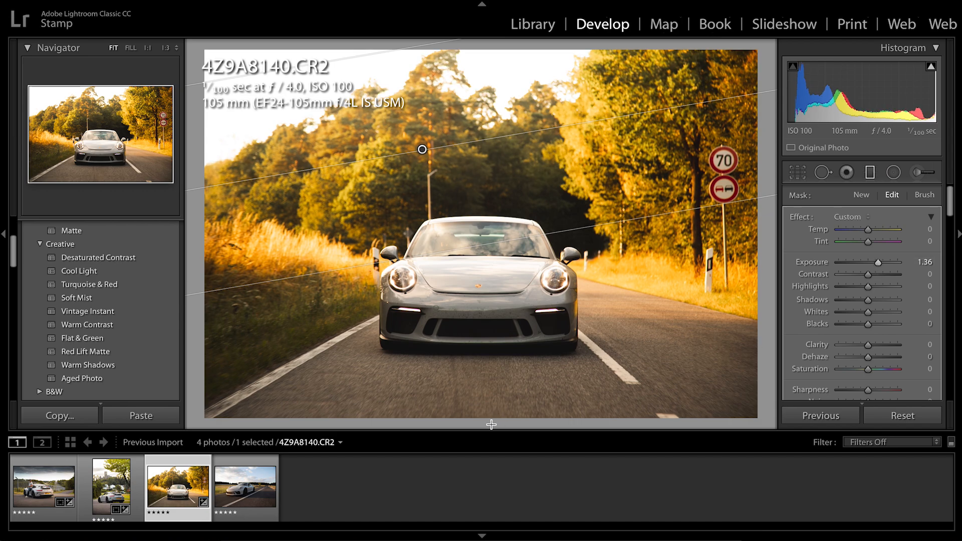
Add a nearly horizontal graduated filter from below the photo's lower edge up to the bottom of the car's front bumper
{"action": "left_click_drag", "start_coordinate": [491, 425], "coordinate": [493, 328]}
{"action": "left_click_drag", "start_coordinate": [493, 377], "coordinate": [492, 375]}
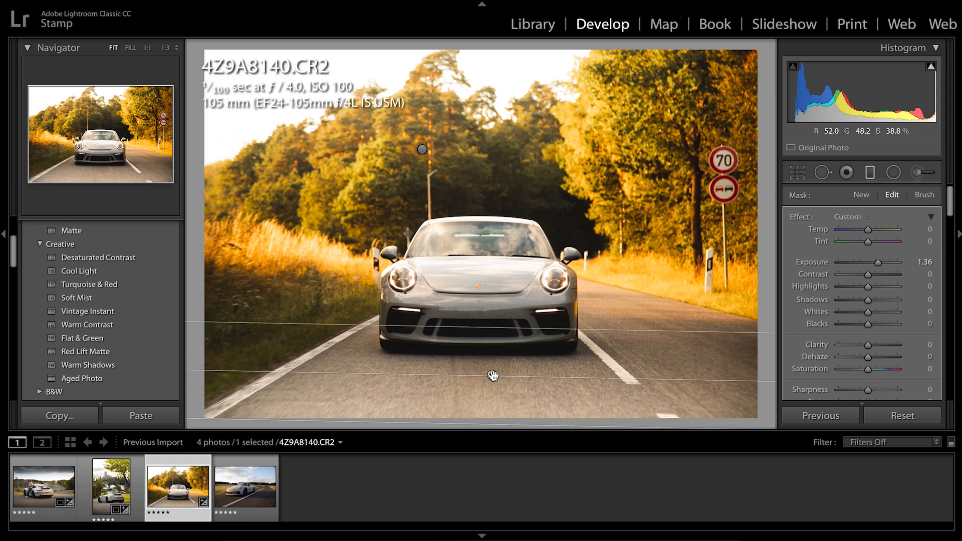
{"action": "left_click_drag", "start_coordinate": [491, 424], "coordinate": [489, 422]}
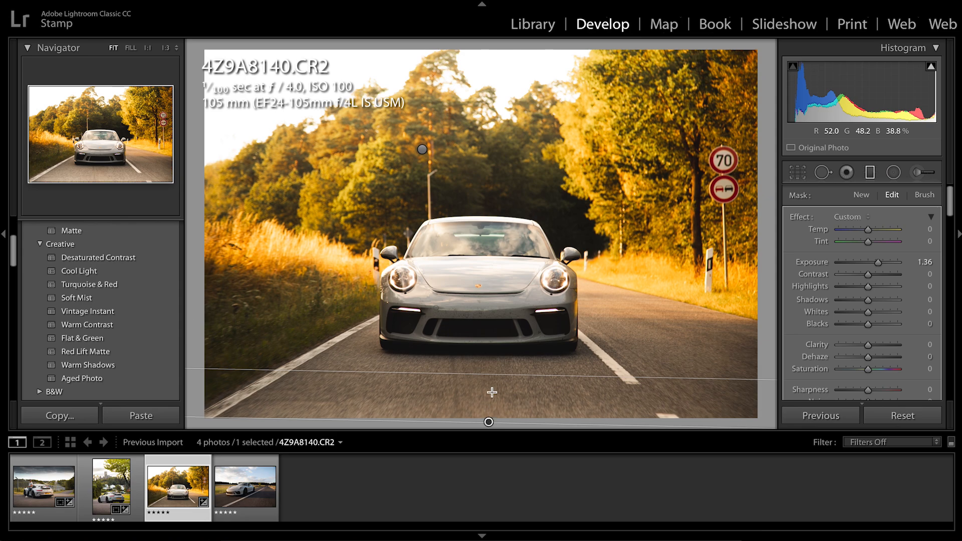
{"action": "left_click_drag", "start_coordinate": [493, 371], "coordinate": [493, 345]}
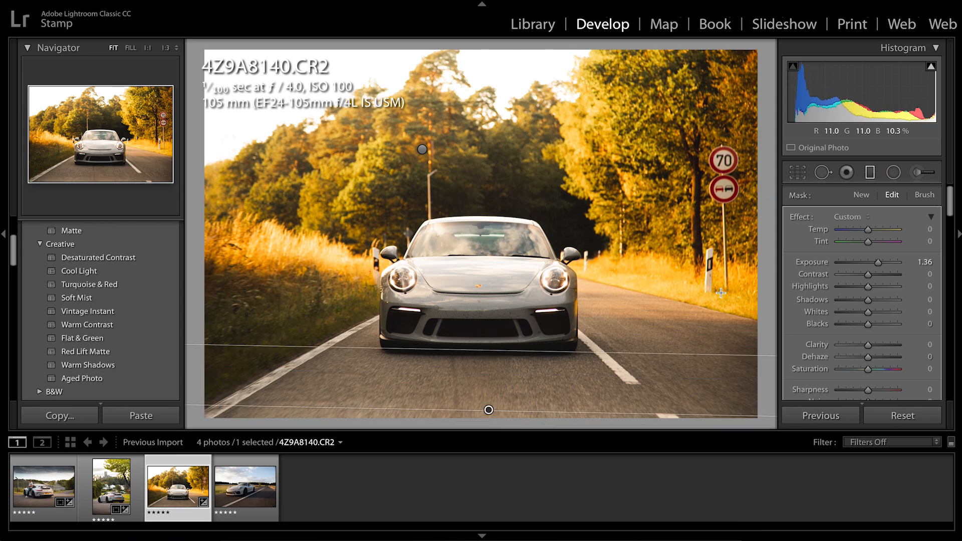
Set the lower graduated filter's Exposure to −1.79 and shift it down so its centre sits just below the photo's lower edge
{"action": "left_click", "coordinate": [860, 263]}
{"action": "left_click_drag", "start_coordinate": [861, 265], "coordinate": [850, 266]}
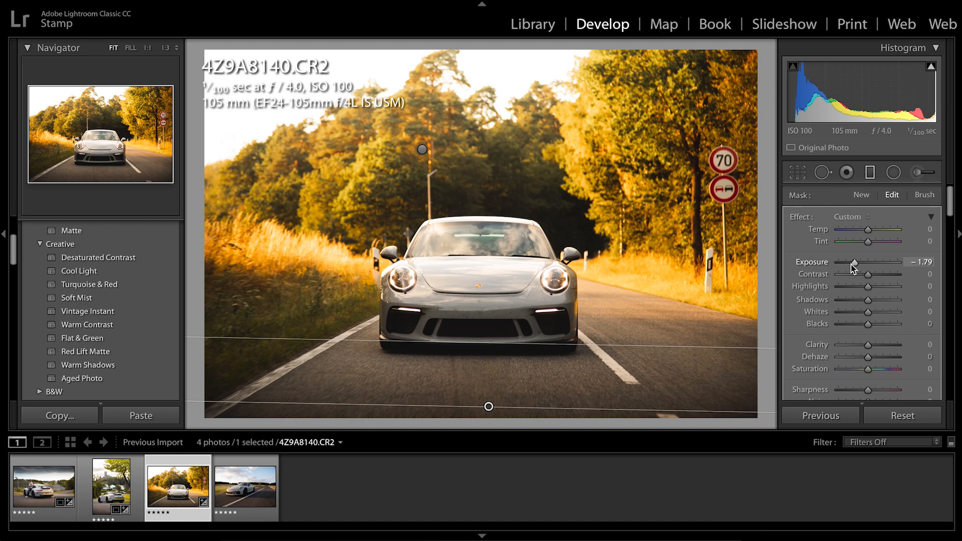
{"action": "left_click_drag", "start_coordinate": [489, 406], "coordinate": [489, 430]}
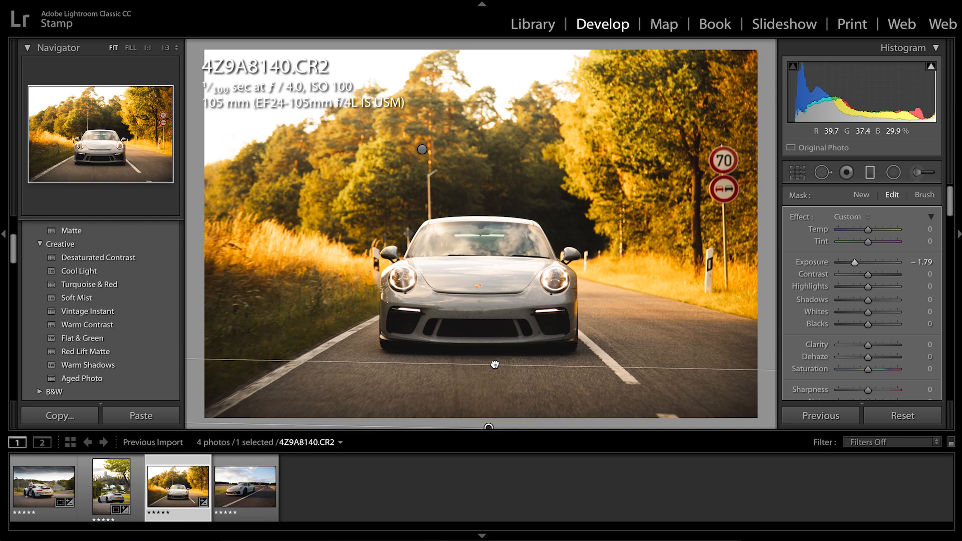
{"action": "left_click_drag", "start_coordinate": [495, 361], "coordinate": [495, 356]}
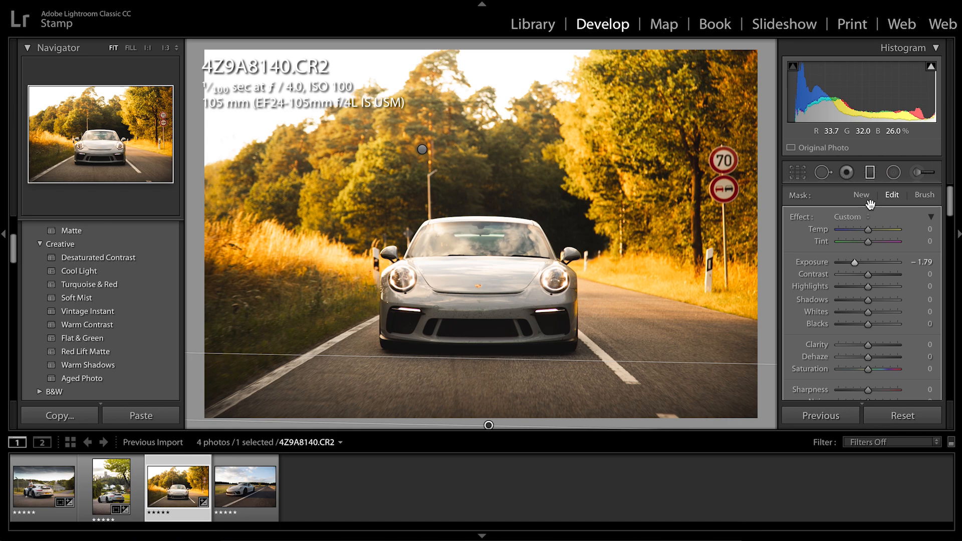
Close the graduated filter and compare the photo's before and after versions side by side
{"action": "left_click", "coordinate": [869, 173]}
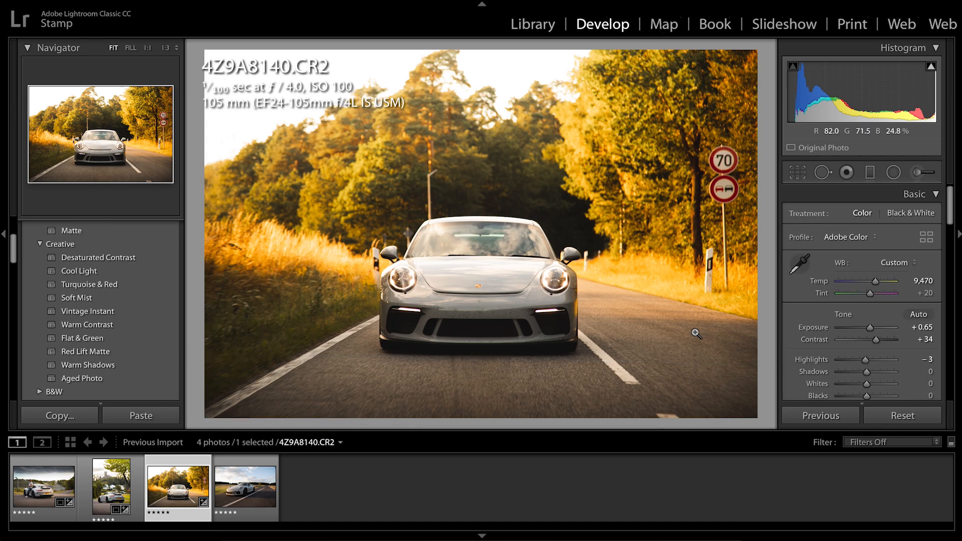
{"action": "key", "text": "y"}
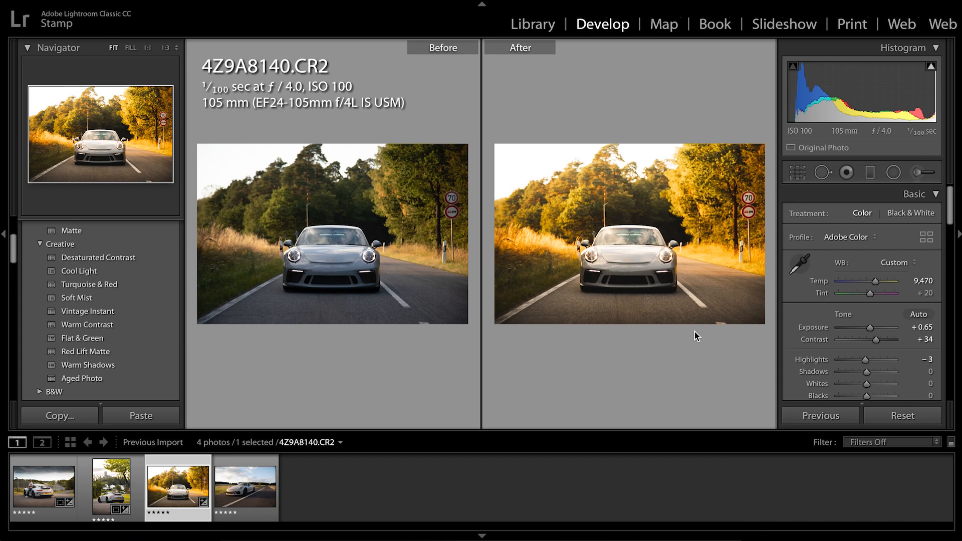
{"action": "key", "text": "y"}
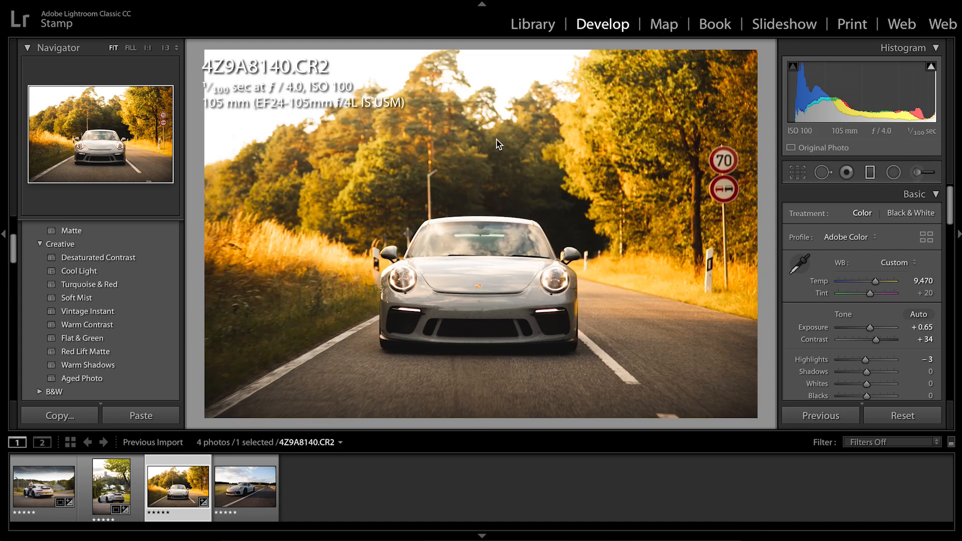
Set the upper graduated filter's Contrast to 33 and reduce its Exposure
{"action": "key", "text": "m"}
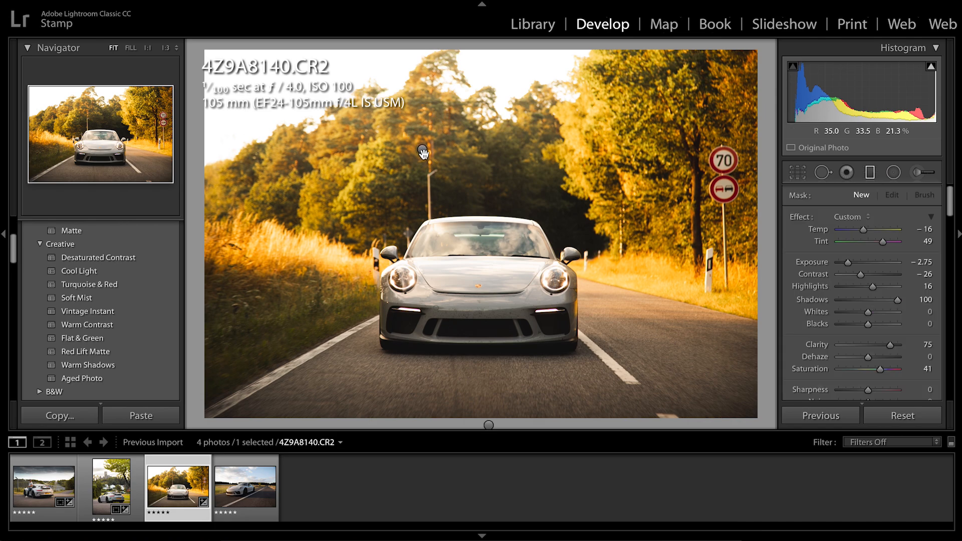
{"action": "left_click", "coordinate": [422, 149]}
{"action": "left_click", "coordinate": [878, 274]}
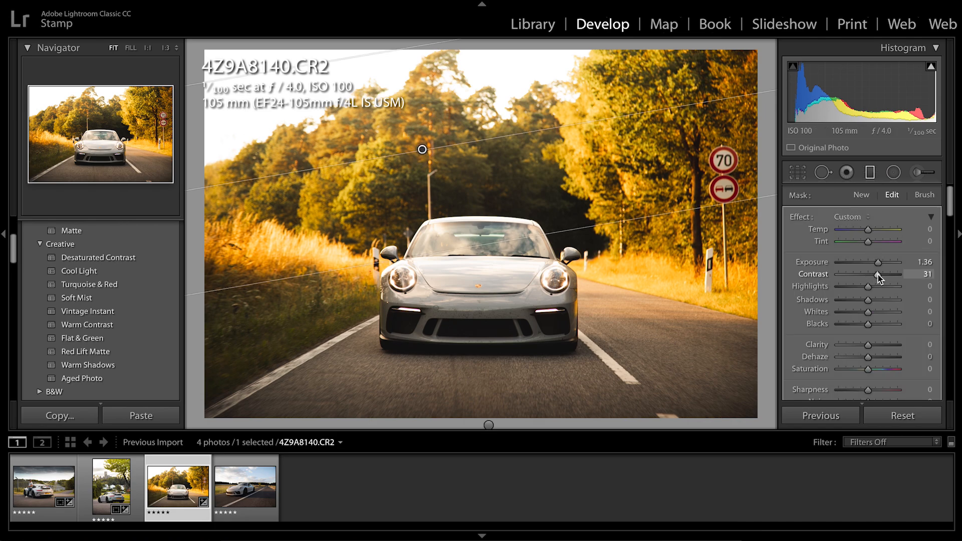
{"action": "left_click", "coordinate": [871, 263]}
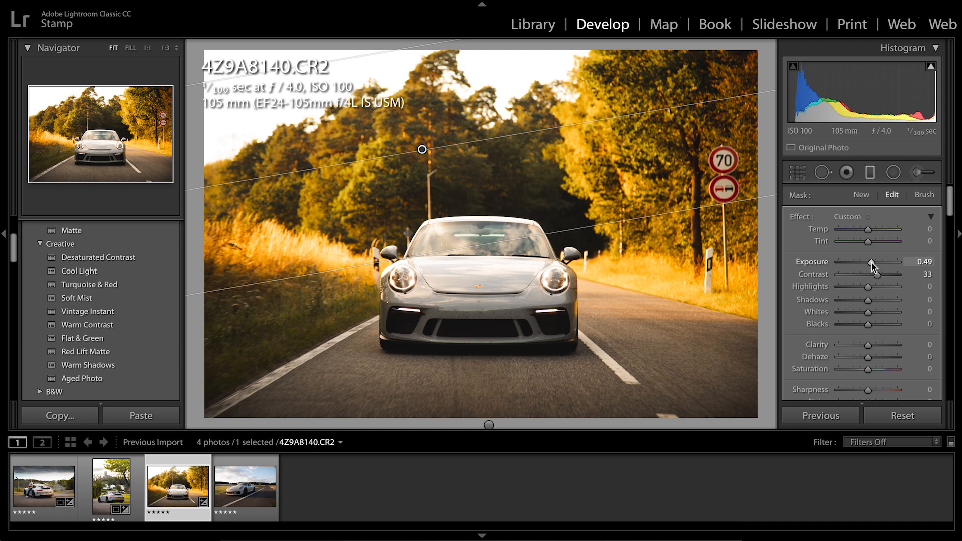
{"action": "left_click_drag", "start_coordinate": [871, 263], "coordinate": [875, 264]}
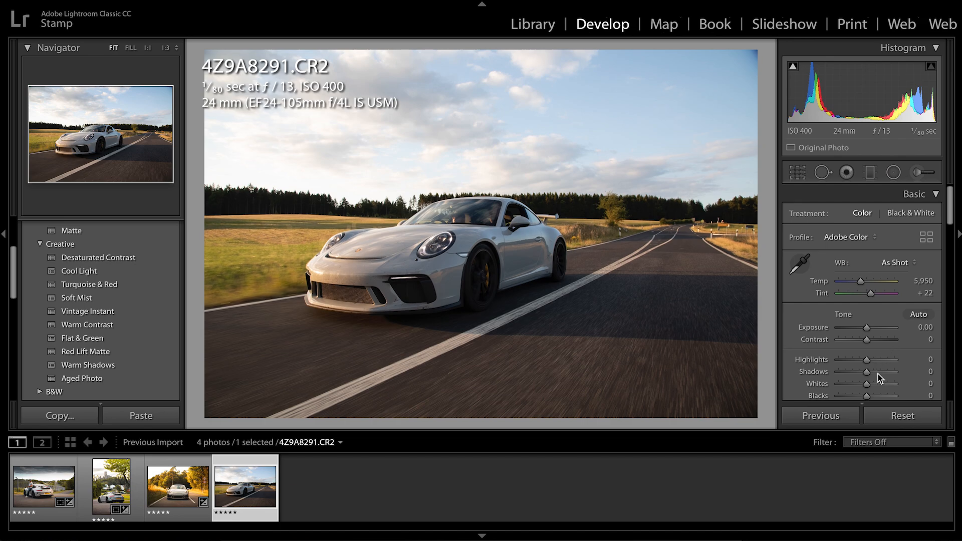
Adjust the tone and white balance of 4Z9A8291.CR2 with Shadows +61, Contrast +28, Temp 7,016 and Tint +15
{"action": "left_click_drag", "start_coordinate": [877, 373], "coordinate": [883, 373]}
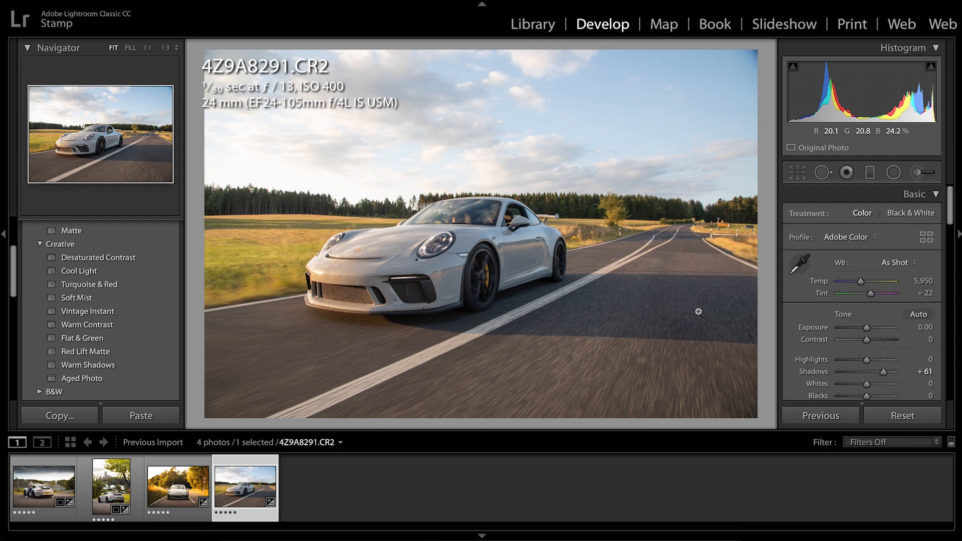
{"action": "scroll", "coordinate": [871, 391], "scroll_direction": "down", "scroll_amount": 1}
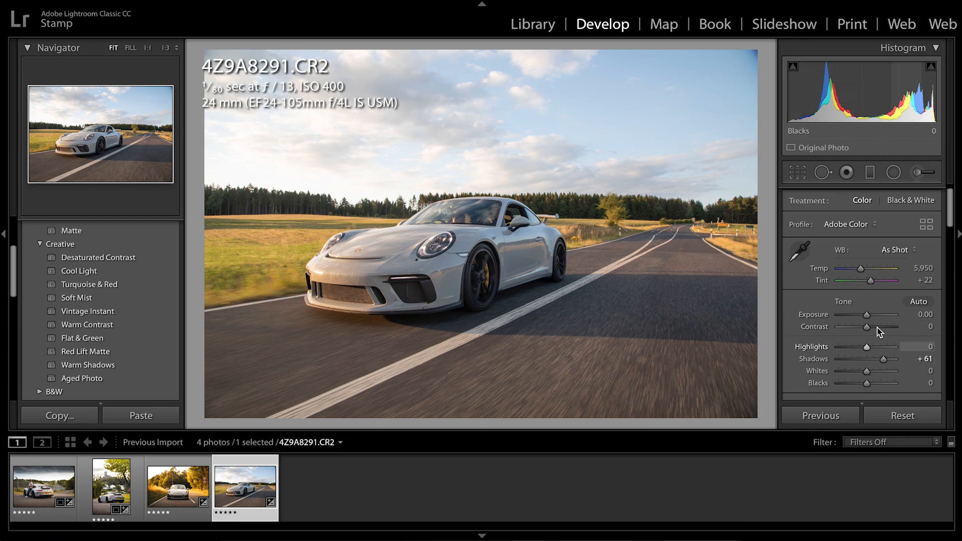
{"action": "left_click", "coordinate": [873, 327]}
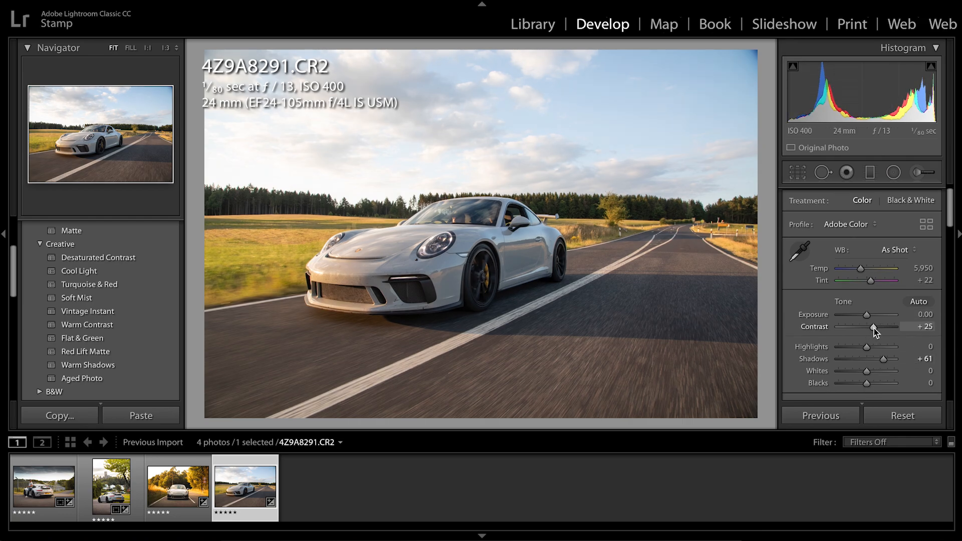
{"action": "left_click_drag", "start_coordinate": [874, 328], "coordinate": [874, 329]}
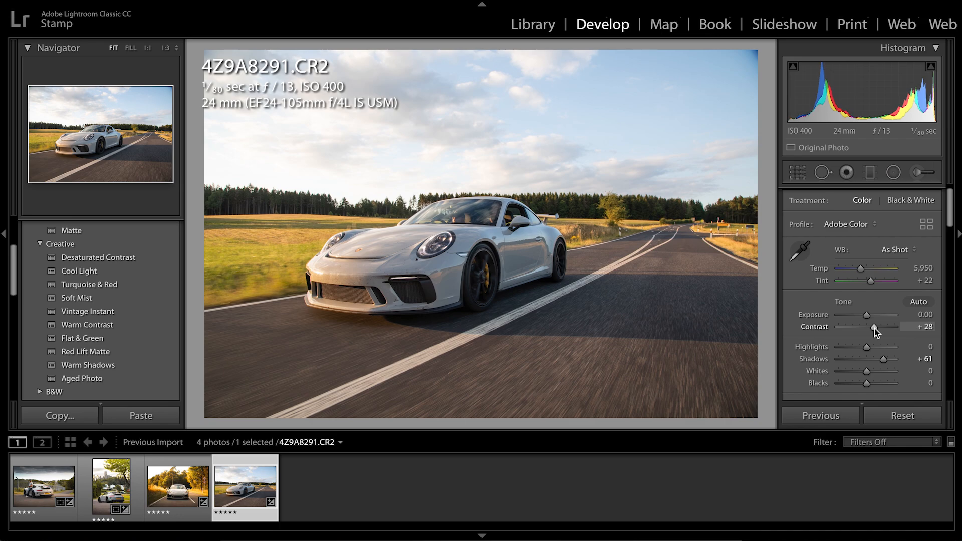
{"action": "left_click", "coordinate": [866, 269]}
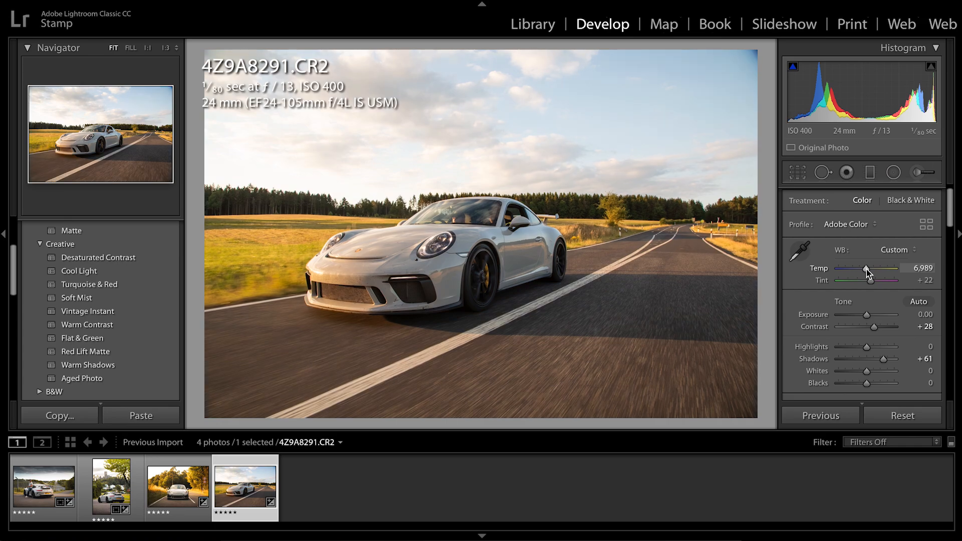
{"action": "left_click_drag", "start_coordinate": [867, 269], "coordinate": [870, 286]}
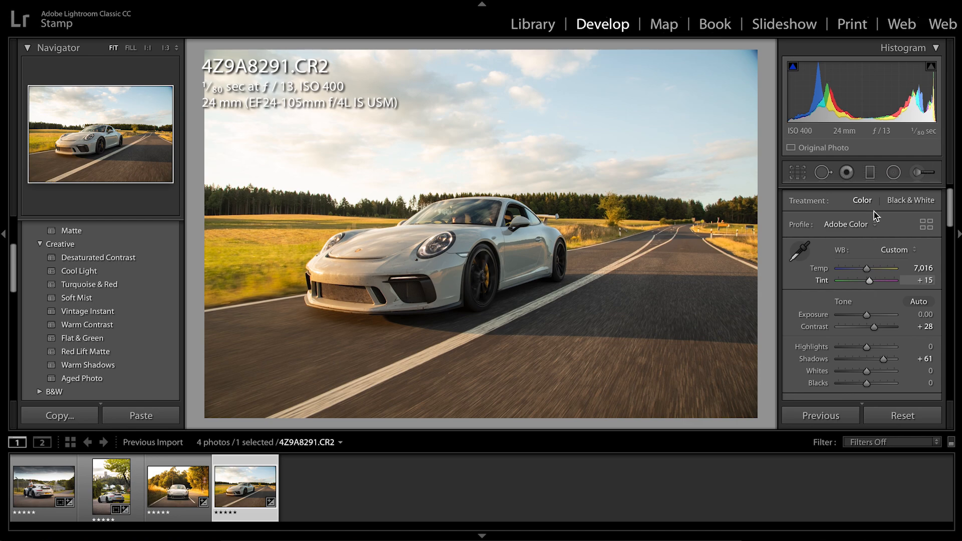
Add a nearly horizontal graduated filter over the sky, from the photo's upper edge down to just below the tree line
{"action": "left_click", "coordinate": [870, 173]}
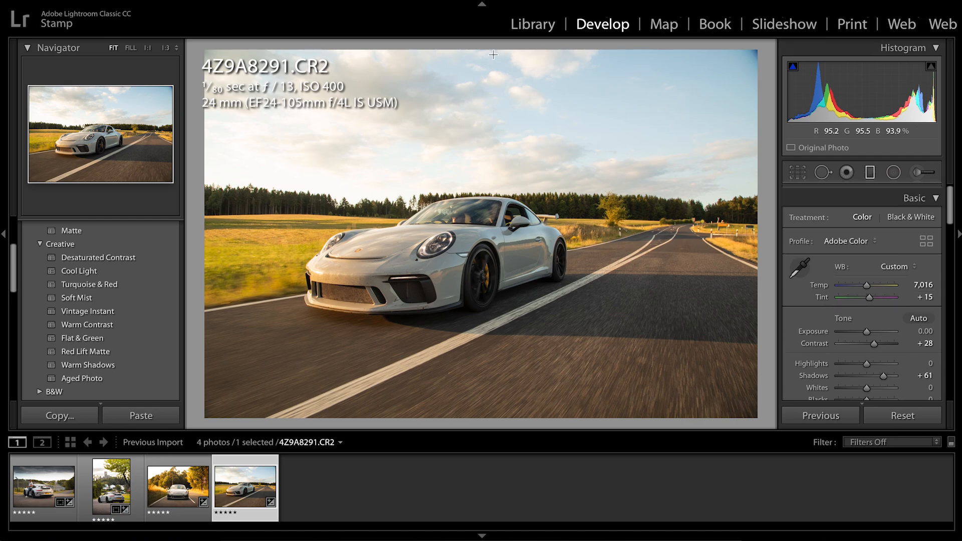
{"action": "left_click_drag", "start_coordinate": [470, 47], "coordinate": [476, 225]}
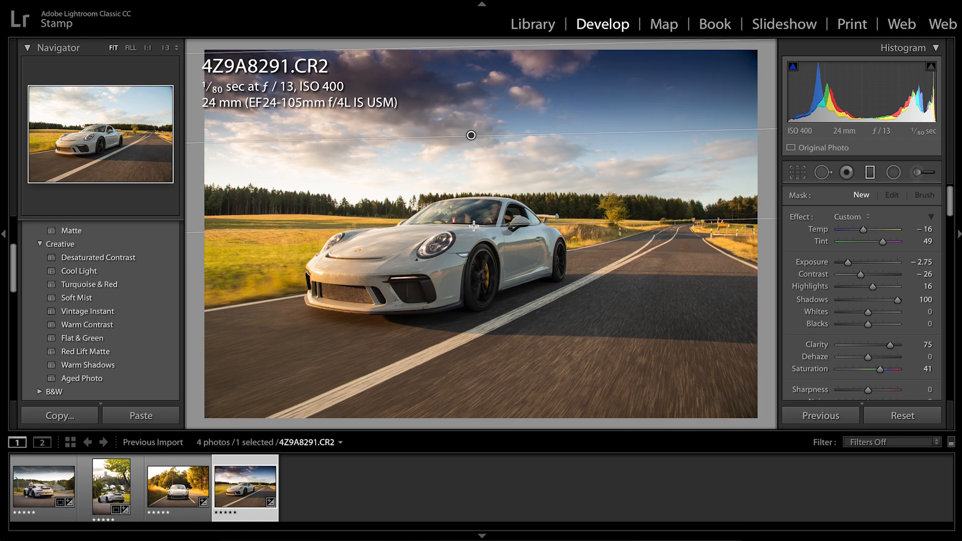
Reset the sky filter's Temp, Tint, Exposure, Contrast and Highlights to 0
{"action": "left_click", "coordinate": [921, 231]}
{"action": "type", "text": "0"}
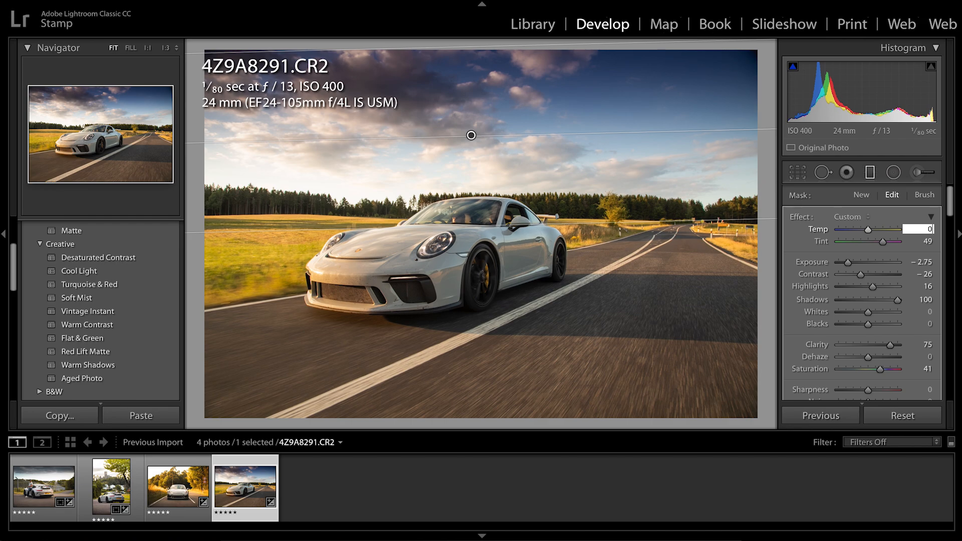
{"action": "key", "text": "Tab"}
{"action": "type", "text": "0"}
{"action": "key", "text": "Tab"}
{"action": "type", "text": "0"}
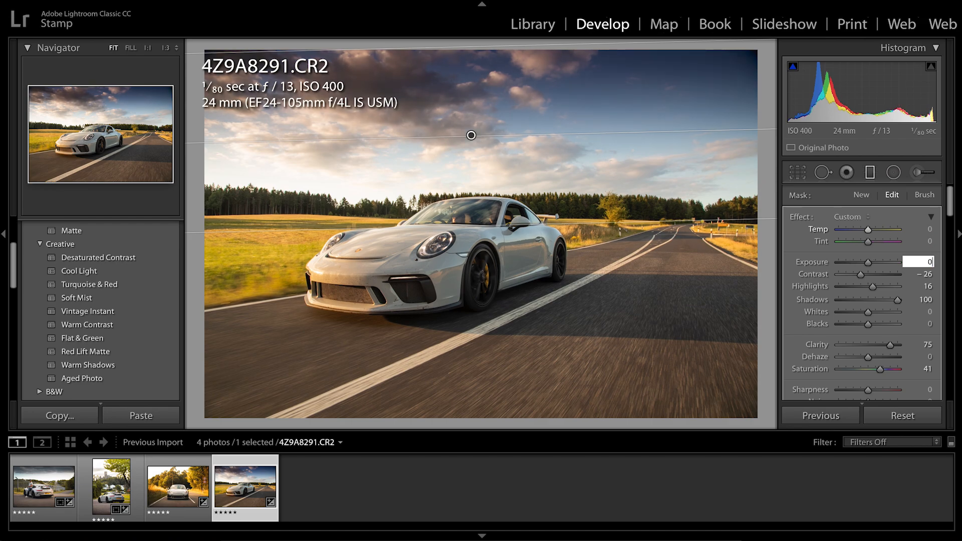
{"action": "key", "text": "Tab"}
{"action": "type", "text": "0"}
{"action": "key", "text": "Tab"}
{"action": "type", "text": "0"}
{"action": "key", "text": "Tab"}
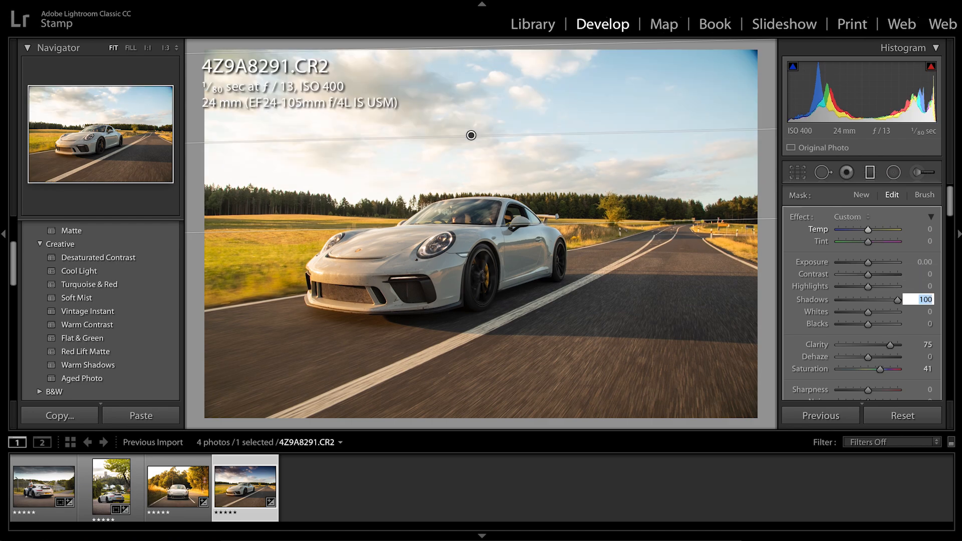
Reset the sky filter's Shadows, Clarity and Saturation to 0, and set its Highlights to −100
{"action": "type", "text": "0"}
{"action": "key", "text": "Tab"}
{"action": "key", "text": "Tab"}
{"action": "key", "text": "Tab"}
{"action": "type", "text": "0"}
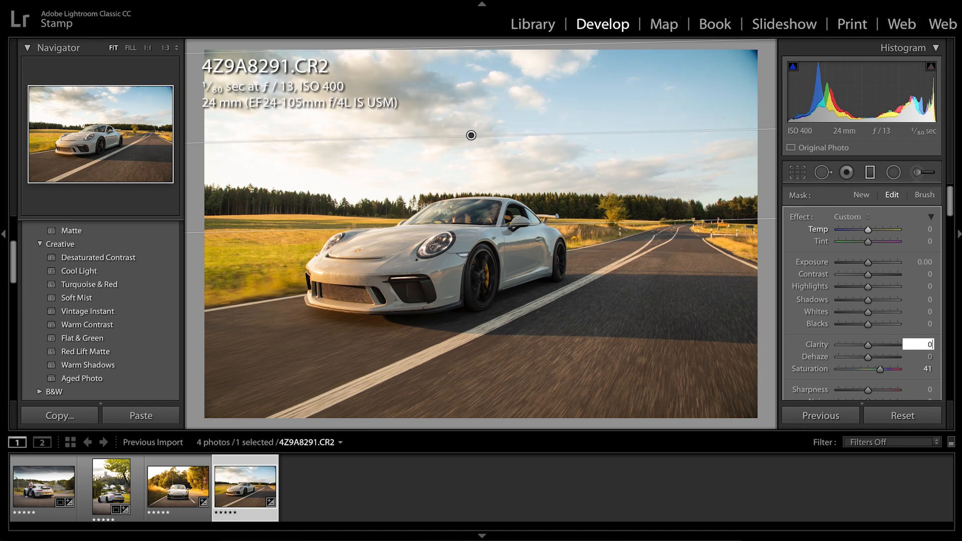
{"action": "key", "text": "Tab"}
{"action": "key", "text": "Tab"}
{"action": "type", "text": "0"}
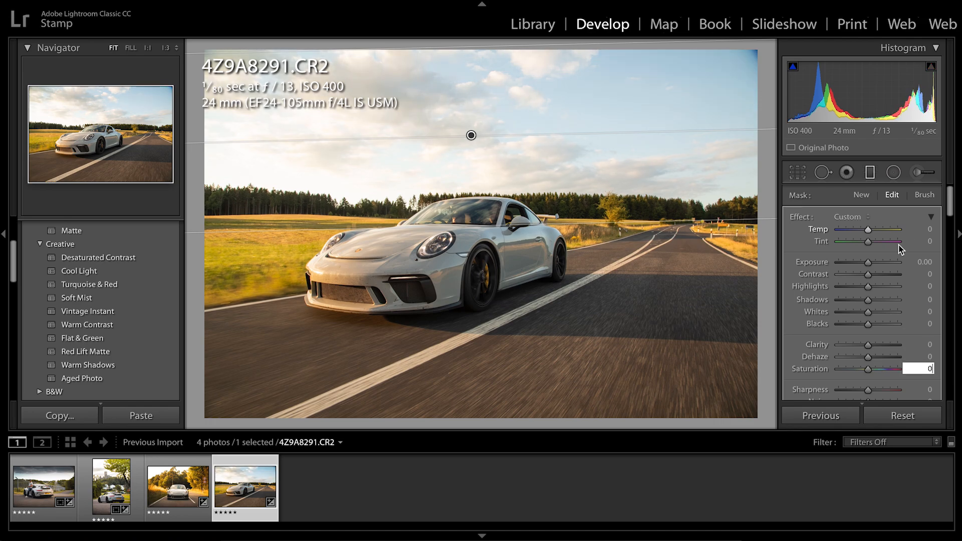
{"action": "left_click_drag", "start_coordinate": [851, 287], "coordinate": [822, 287]}
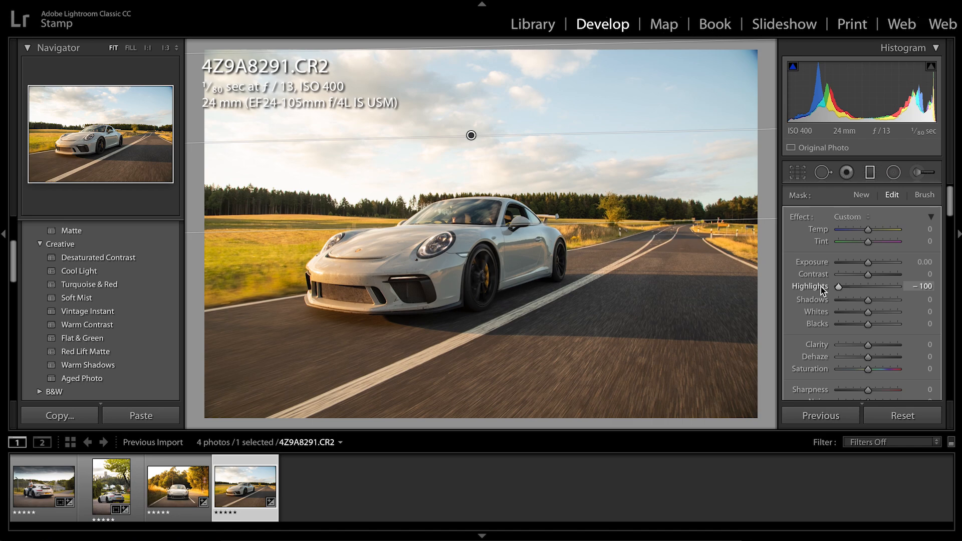
Set the sky filter's Exposure to −0.96 and add a second, slightly tilted graduated filter over the road from the photo's lower edge upward
{"action": "left_click_drag", "start_coordinate": [864, 264], "coordinate": [860, 263]}
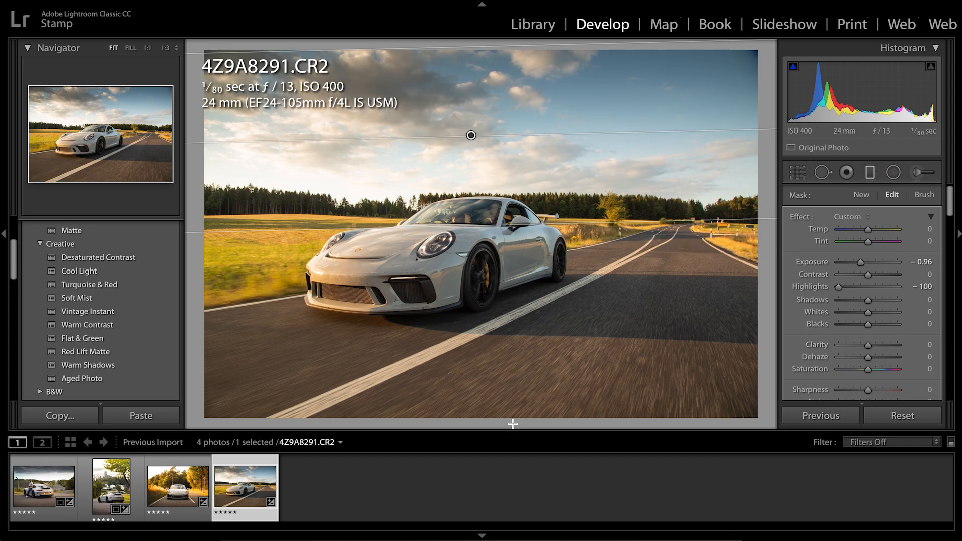
{"action": "left_click_drag", "start_coordinate": [513, 424], "coordinate": [503, 302]}
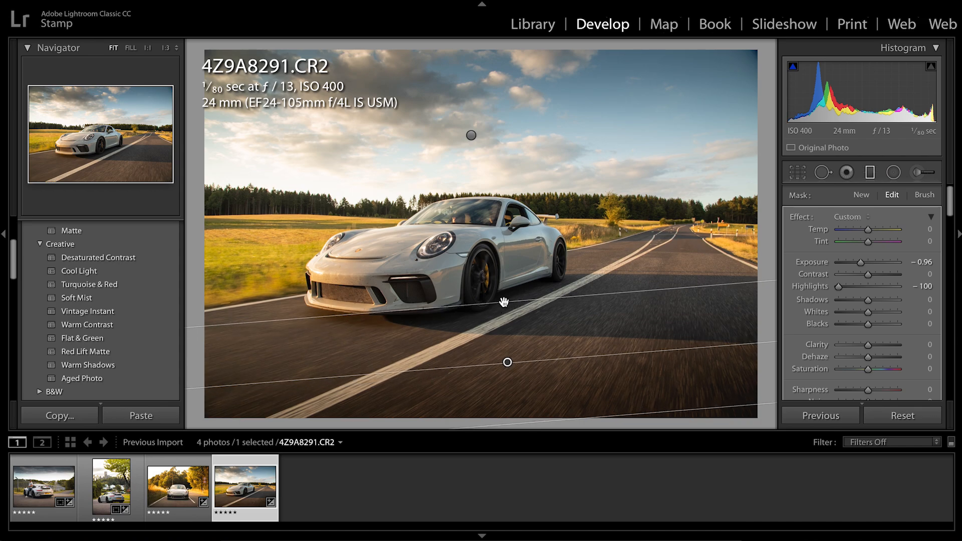
Set the road filter's Highlights to 0 and Clarity to 38, and close the graduated filter tool
{"action": "left_click", "coordinate": [928, 262]}
{"action": "key", "text": "Tab"}
{"action": "key", "text": "Tab"}
{"action": "type", "text": "0"}
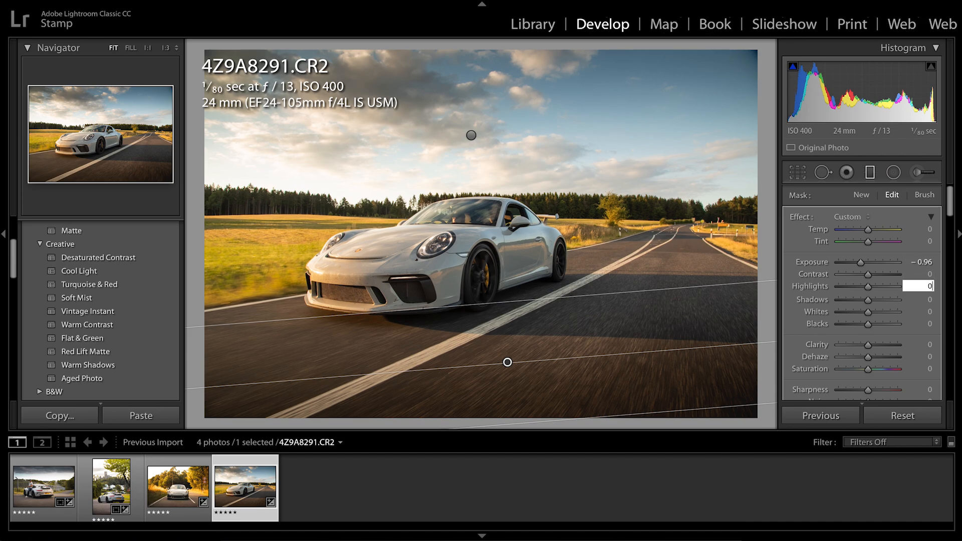
{"action": "key", "text": "Return"}
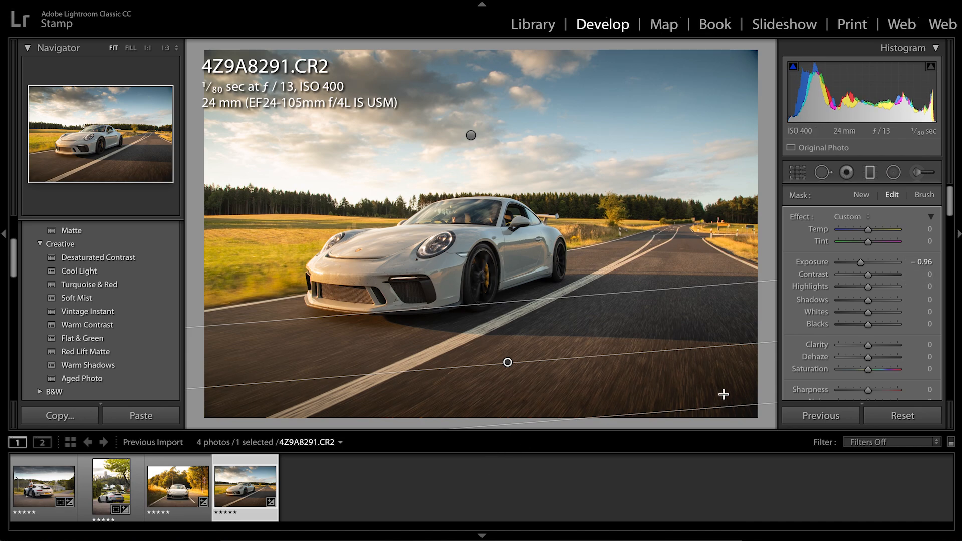
{"action": "left_click_drag", "start_coordinate": [891, 346], "coordinate": [900, 345]}
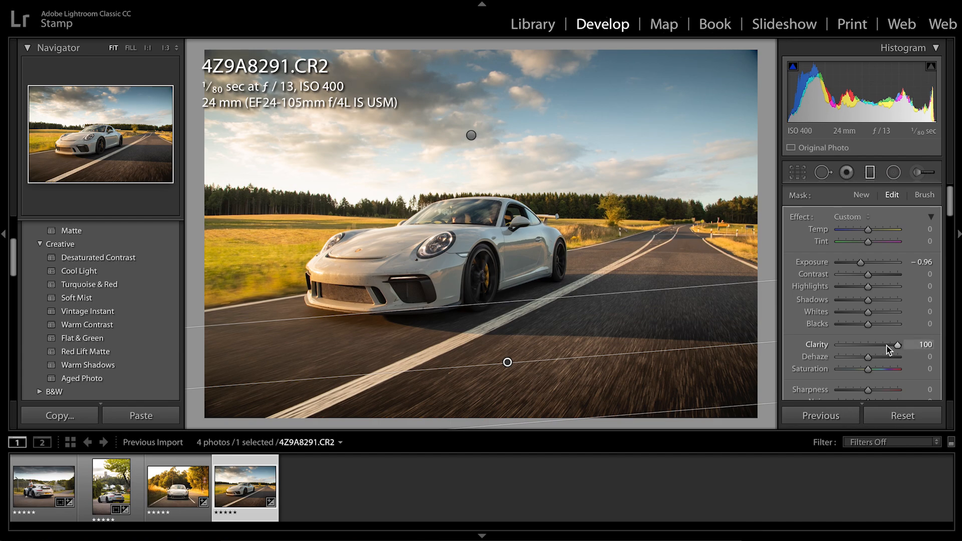
{"action": "left_click", "coordinate": [886, 346]}
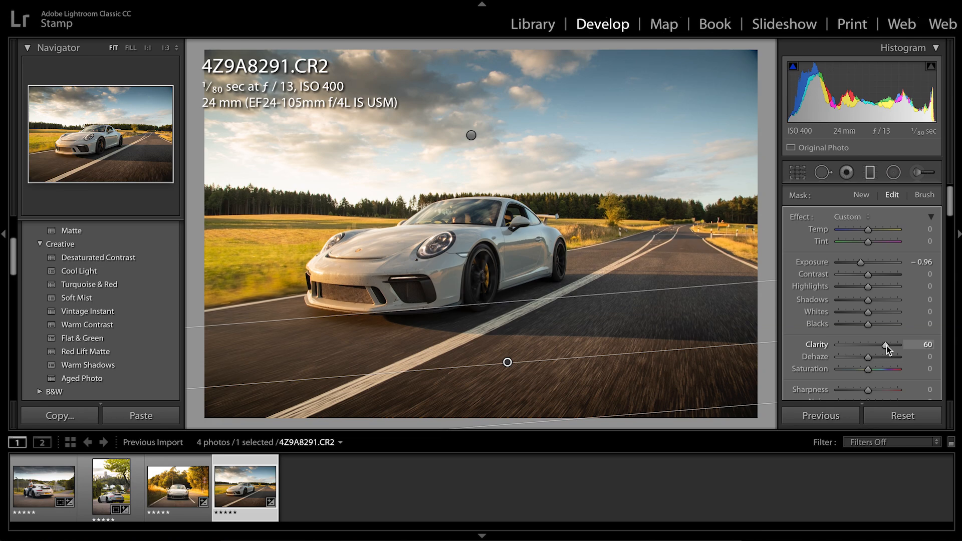
{"action": "left_click_drag", "start_coordinate": [886, 345], "coordinate": [881, 350]}
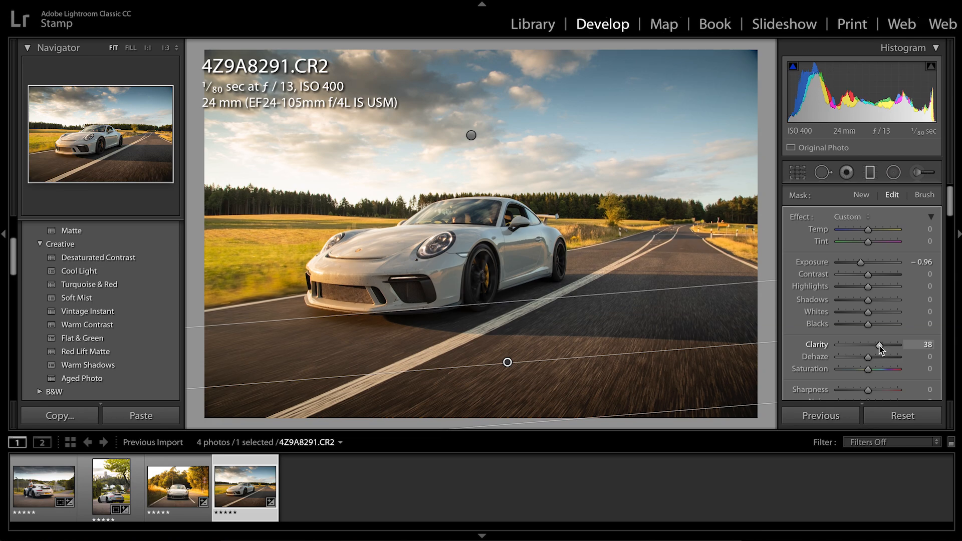
{"action": "left_click", "coordinate": [870, 173]}
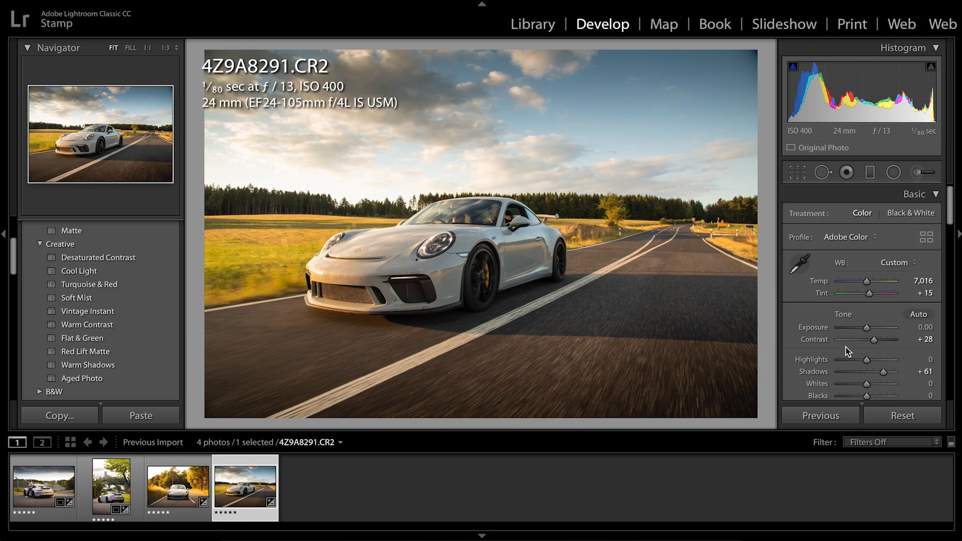
Shape the RGB tone curve with a raised black point, a shadow point, and an upper midtone point at 56.9 / 57.6 %
{"action": "scroll", "coordinate": [846, 350], "scroll_direction": "down", "scroll_amount": 5}
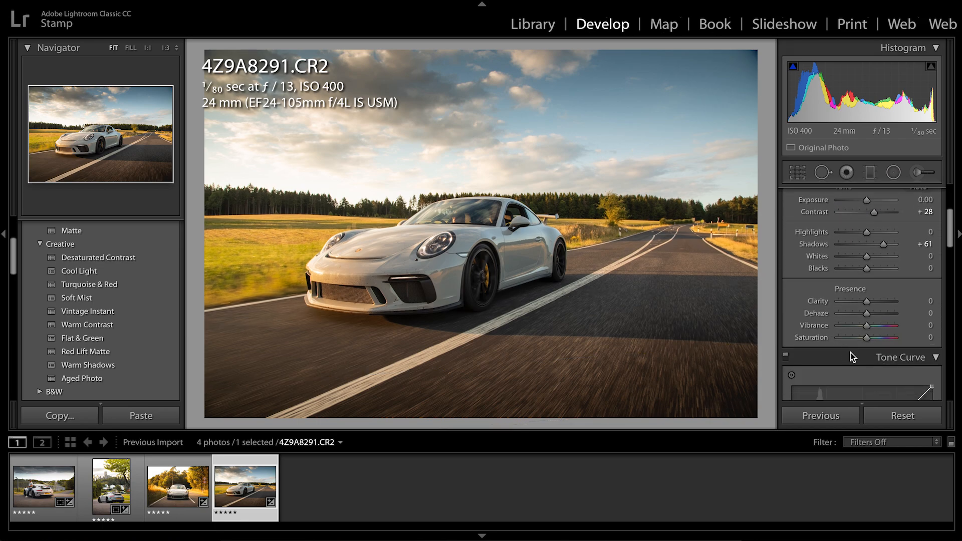
{"action": "scroll", "coordinate": [864, 338], "scroll_direction": "down", "scroll_amount": 5}
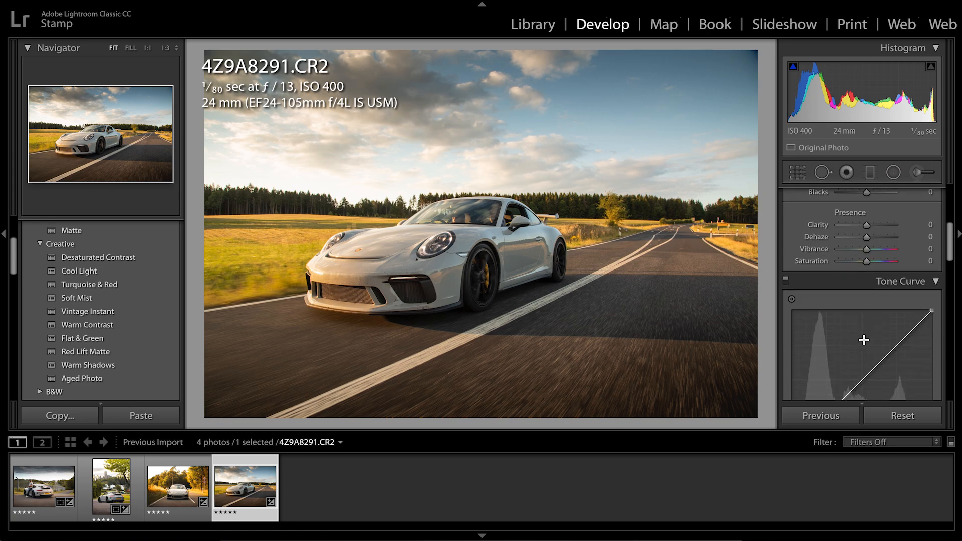
{"action": "left_click_drag", "start_coordinate": [792, 384], "coordinate": [818, 359]}
{"action": "left_click_drag", "start_coordinate": [874, 324], "coordinate": [871, 305]}
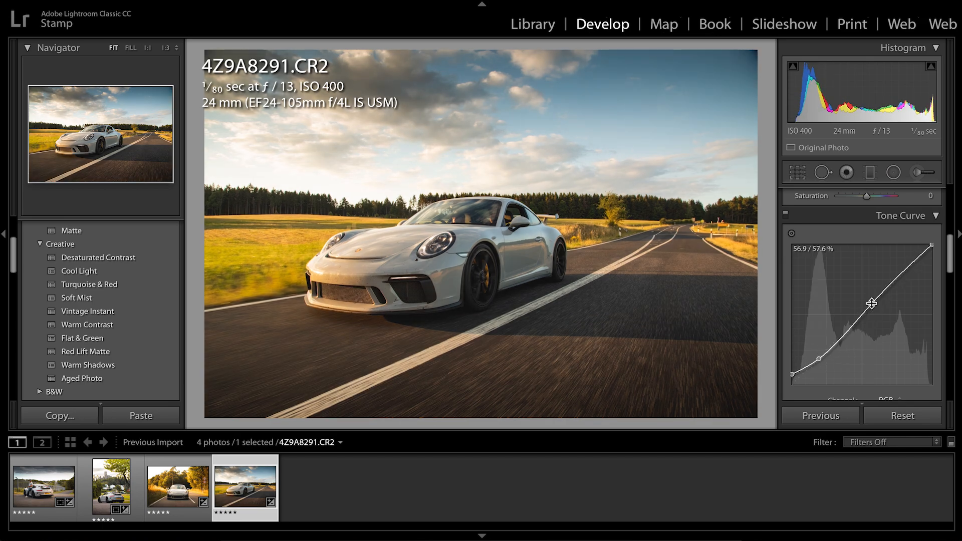
Add an elliptical radial filter around the car's front wheel and invert it to affect only the inside
{"action": "scroll", "coordinate": [870, 304], "scroll_direction": "up", "scroll_amount": 1}
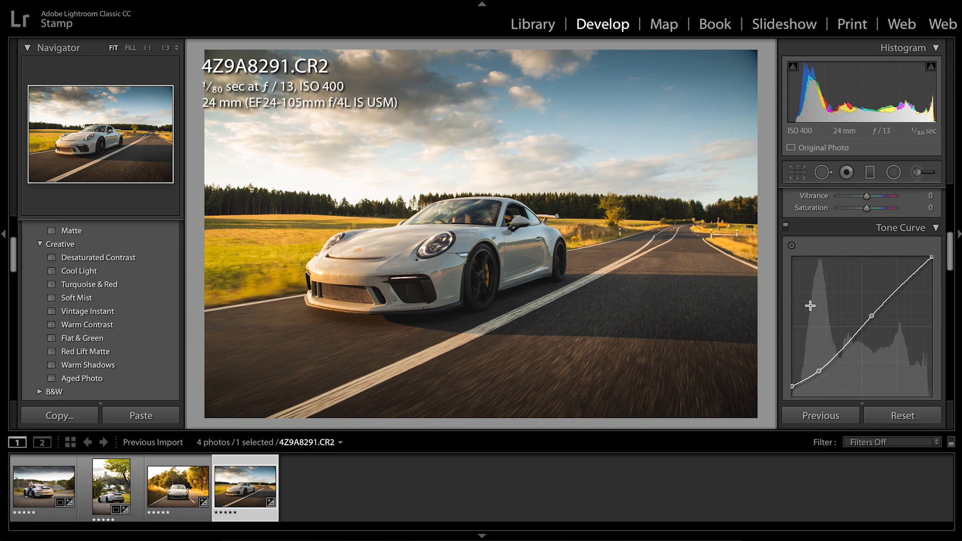
{"action": "scroll", "coordinate": [810, 305], "scroll_direction": "up", "scroll_amount": 2}
{"action": "scroll", "coordinate": [810, 306], "scroll_direction": "up", "scroll_amount": 1}
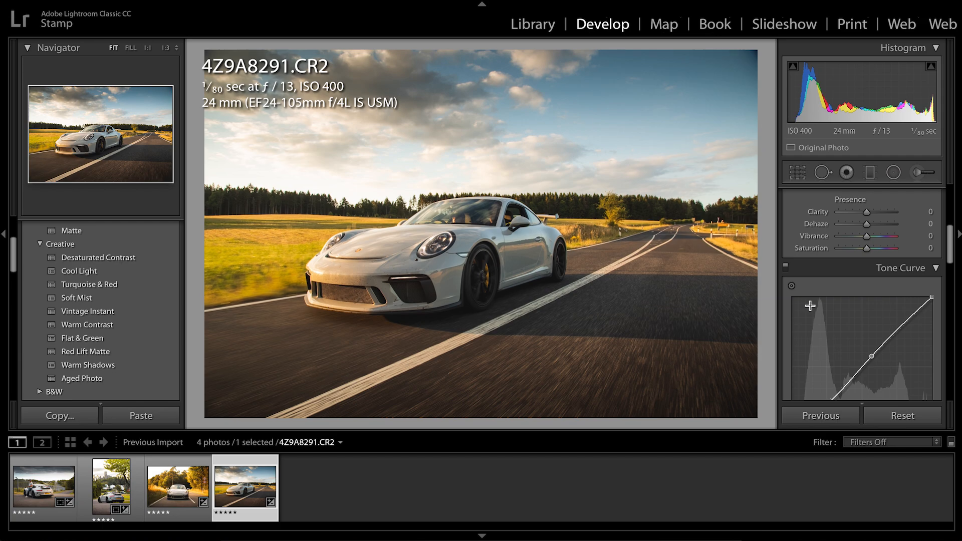
{"action": "scroll", "coordinate": [873, 353], "scroll_direction": "up", "scroll_amount": 3}
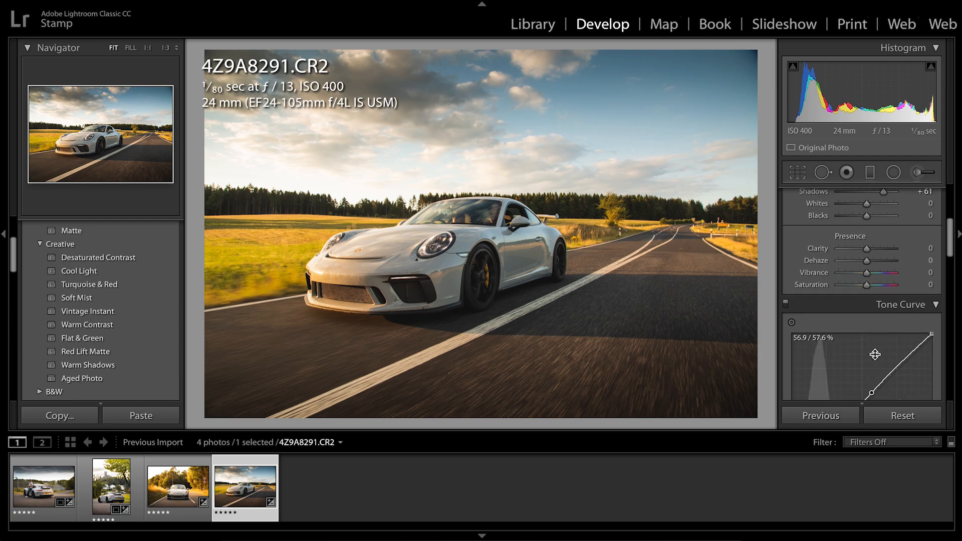
{"action": "scroll", "coordinate": [875, 354], "scroll_direction": "up", "scroll_amount": 3}
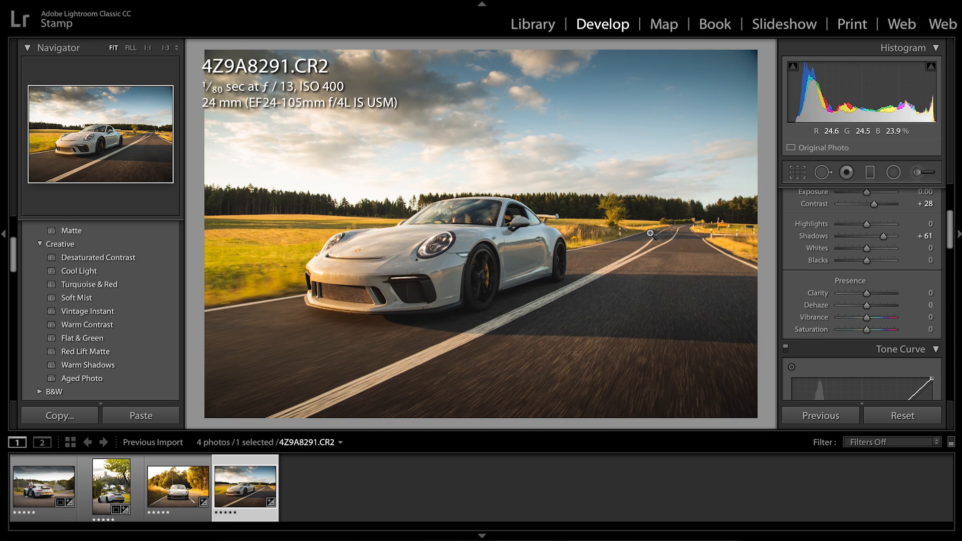
{"action": "left_click", "coordinate": [894, 173]}
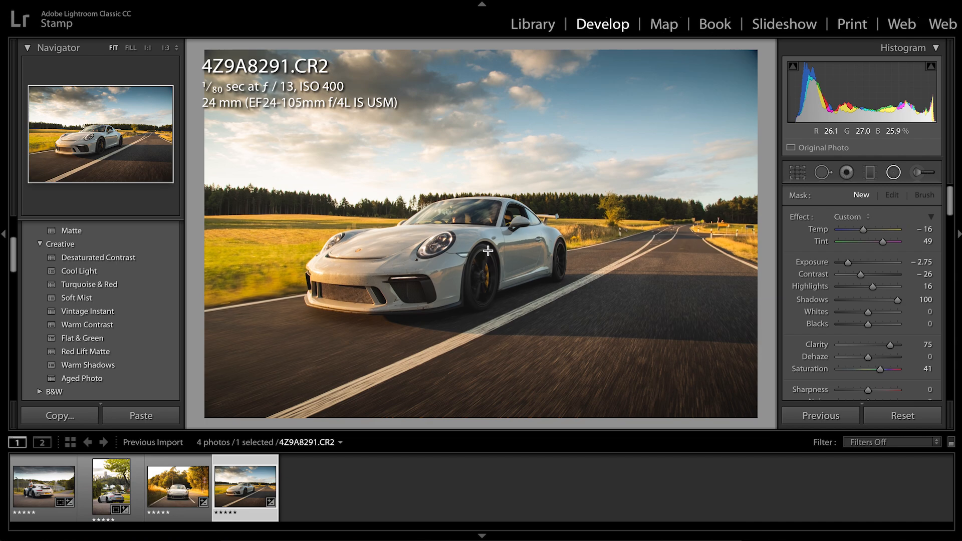
{"action": "left_click_drag", "start_coordinate": [488, 251], "coordinate": [501, 246]}
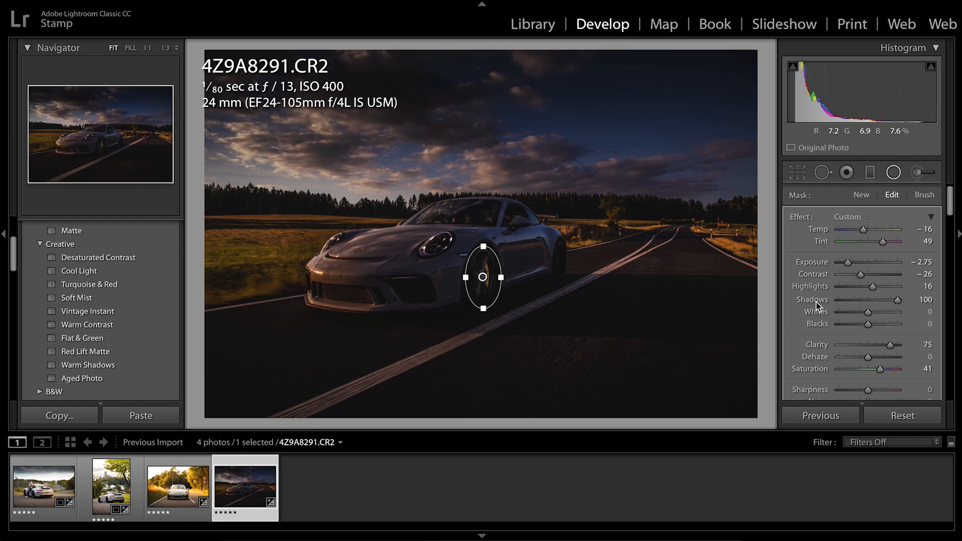
{"action": "scroll", "coordinate": [861, 346], "scroll_direction": "down", "scroll_amount": 5}
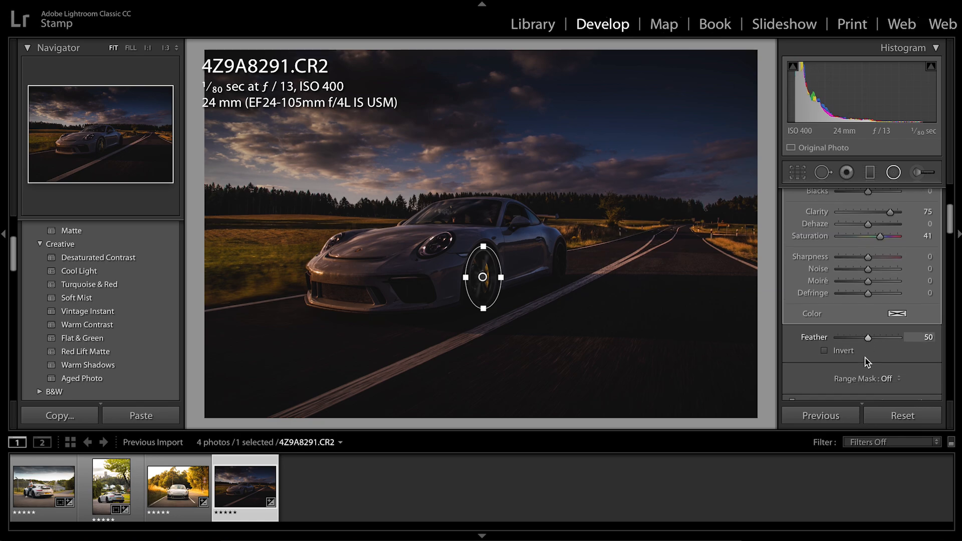
{"action": "scroll", "coordinate": [865, 356], "scroll_direction": "up", "scroll_amount": 1}
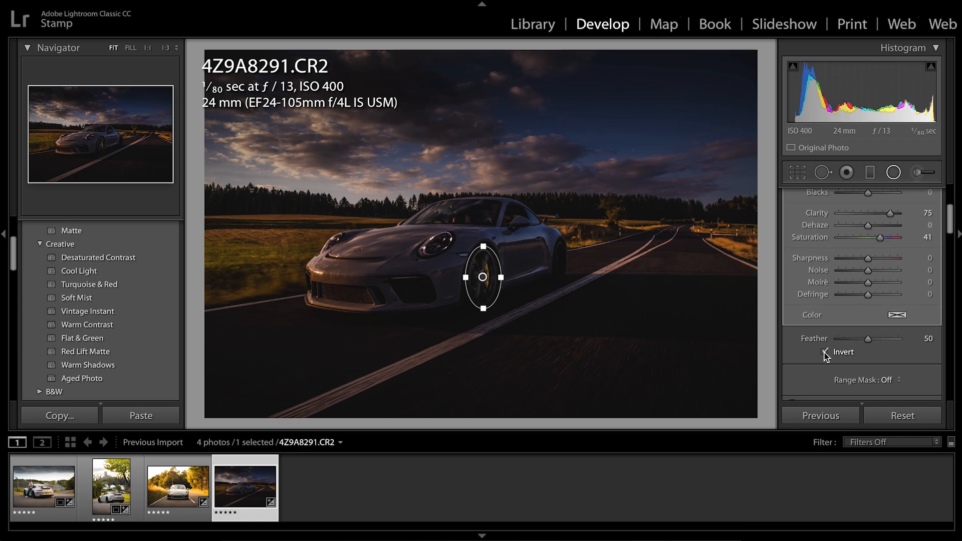
{"action": "left_click", "coordinate": [825, 352]}
Reset the wheel filter's Temp, Tint, Exposure, Contrast and Highlights to 0
{"action": "scroll", "coordinate": [862, 300], "scroll_direction": "up", "scroll_amount": 5}
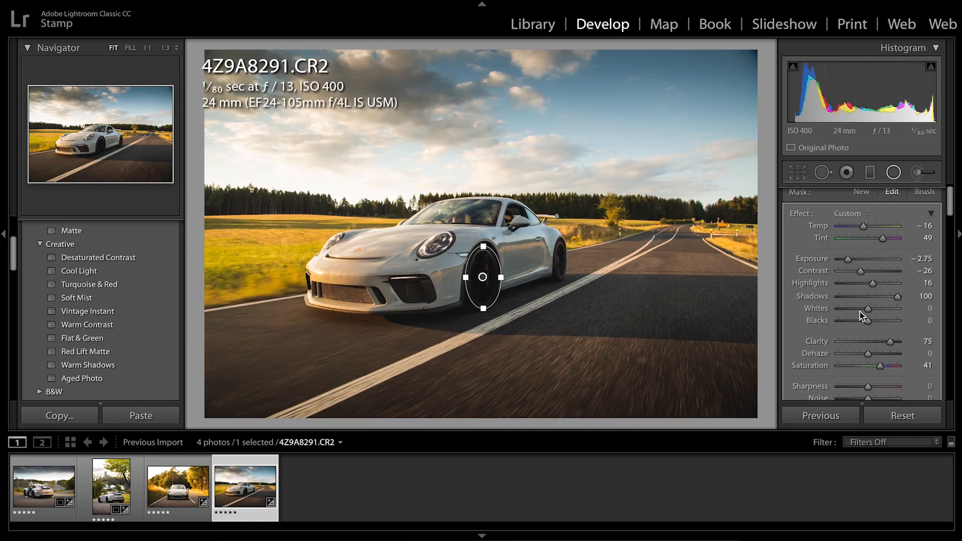
{"action": "scroll", "coordinate": [933, 234], "scroll_direction": "down", "scroll_amount": 1}
{"action": "left_click", "coordinate": [926, 229]}
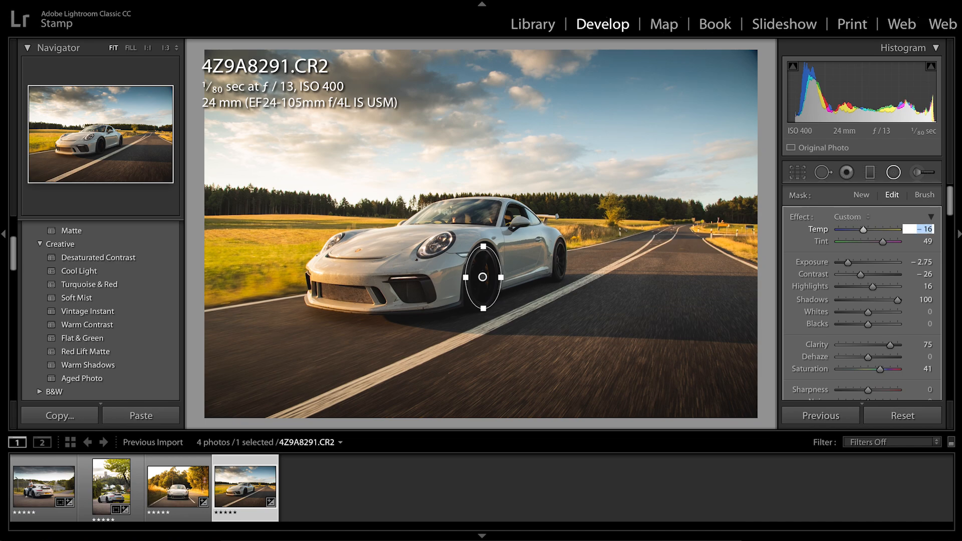
{"action": "type", "text": "0"}
{"action": "key", "text": "Tab"}
{"action": "type", "text": "0"}
{"action": "key", "text": "Tab"}
{"action": "type", "text": "0"}
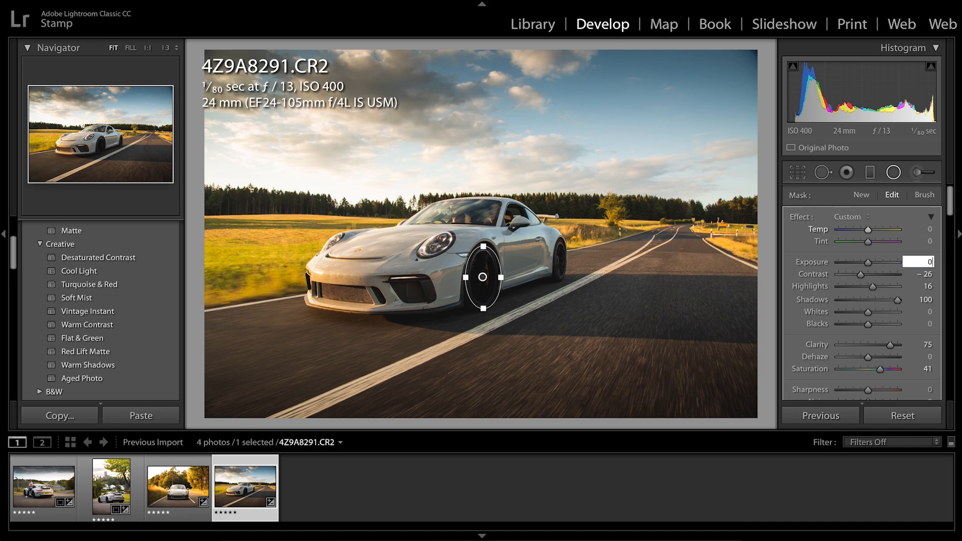
{"action": "key", "text": "Tab"}
{"action": "type", "text": "0"}
{"action": "key", "text": "Tab"}
{"action": "type", "text": "0"}
{"action": "key", "text": "Tab"}
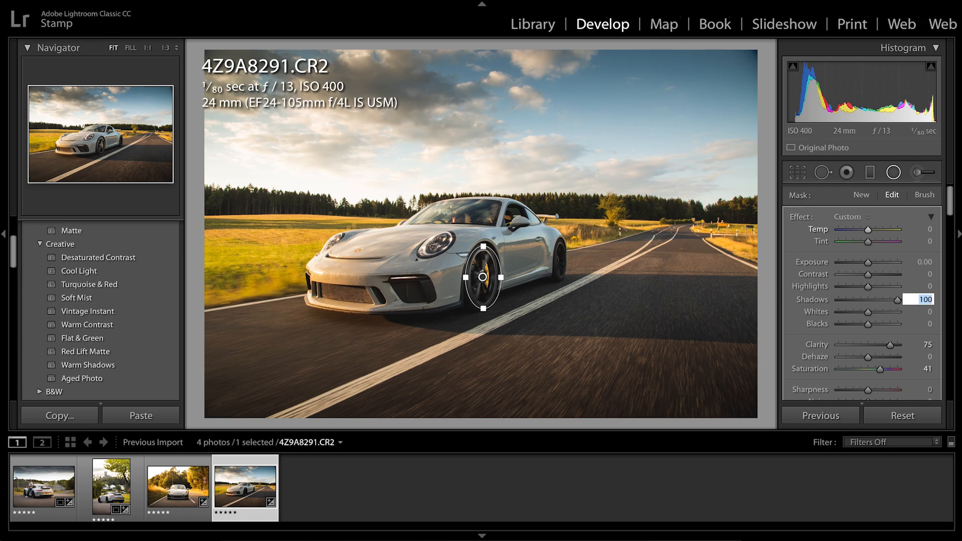
Reset the wheel filter's Shadows, Clarity and Saturation to 0
{"action": "type", "text": "0"}
{"action": "key", "text": "Tab"}
{"action": "type", "text": "0"}
{"action": "key", "text": "Tab"}
{"action": "type", "text": "0"}
{"action": "key", "text": "Tab"}
{"action": "key", "text": "Tab"}
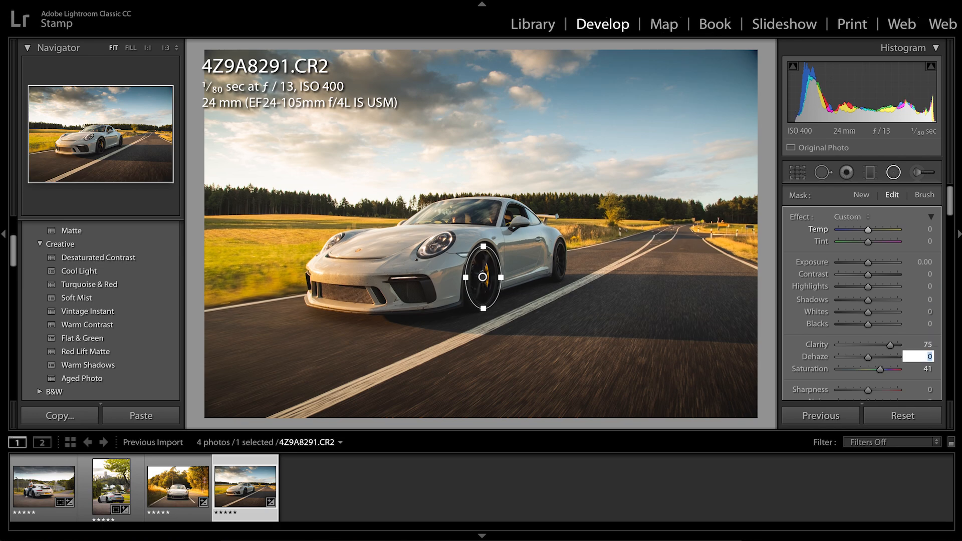
{"action": "key", "text": "shift+Tab"}
{"action": "type", "text": "0"}
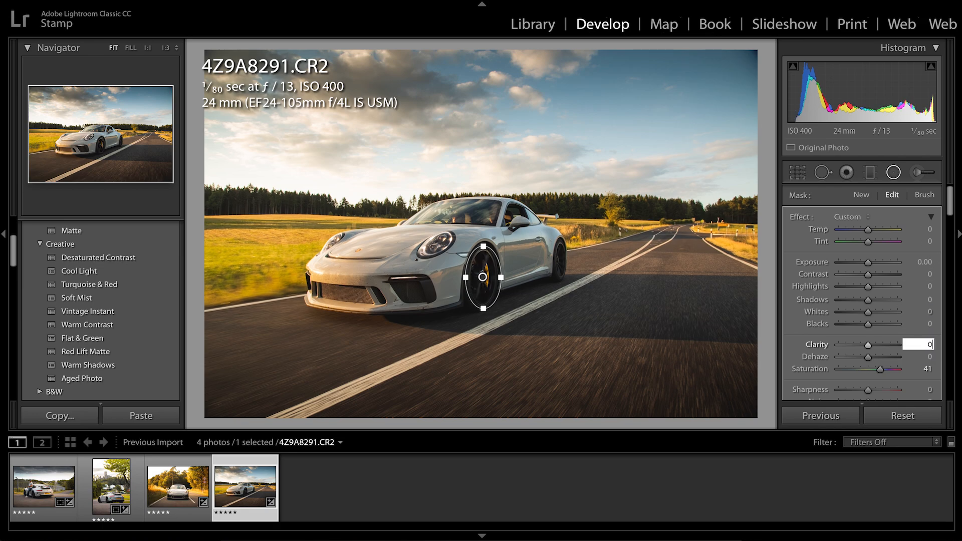
{"action": "key", "text": "Tab"}
{"action": "key", "text": "Tab"}
{"action": "type", "text": "0"}
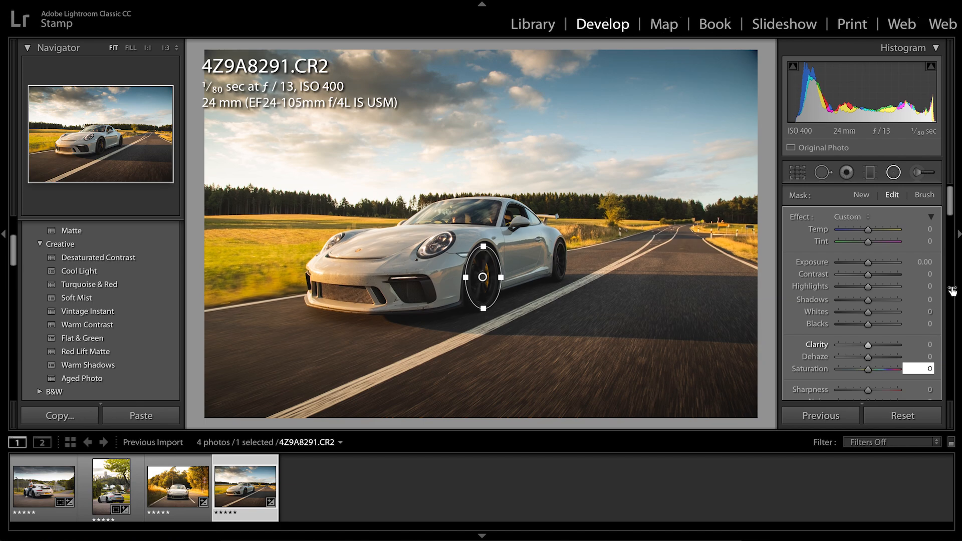
Brighten the front wheel with Exposure 0.89 and Shadows 14, raise its Clarity slightly, and close the radial filter tool
{"action": "left_click", "coordinate": [878, 263]}
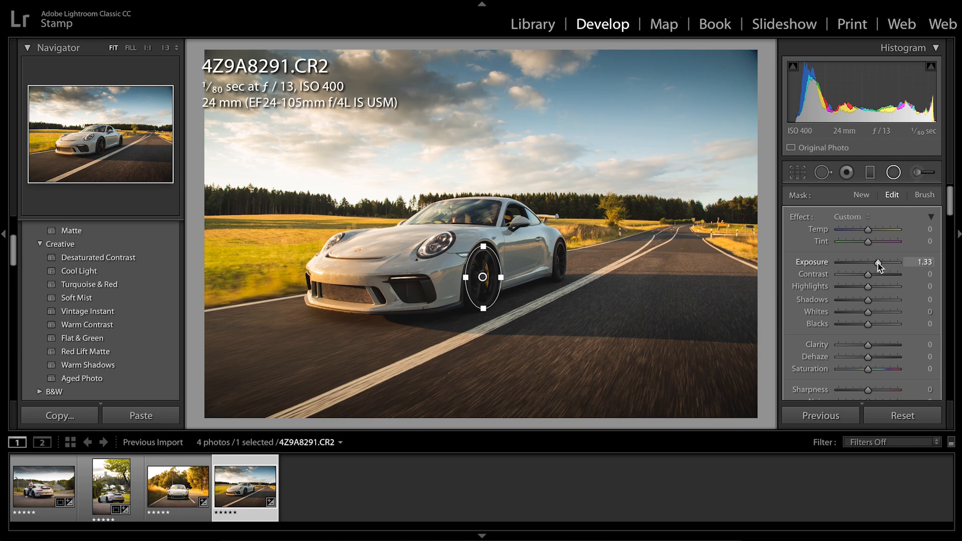
{"action": "left_click_drag", "start_coordinate": [878, 263], "coordinate": [877, 264]}
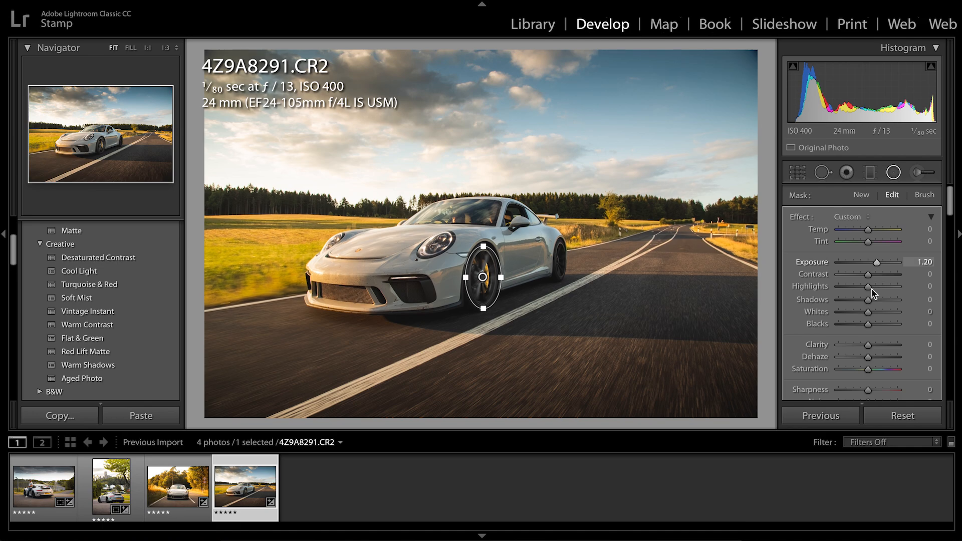
{"action": "left_click", "coordinate": [874, 263]}
{"action": "left_click", "coordinate": [880, 299]}
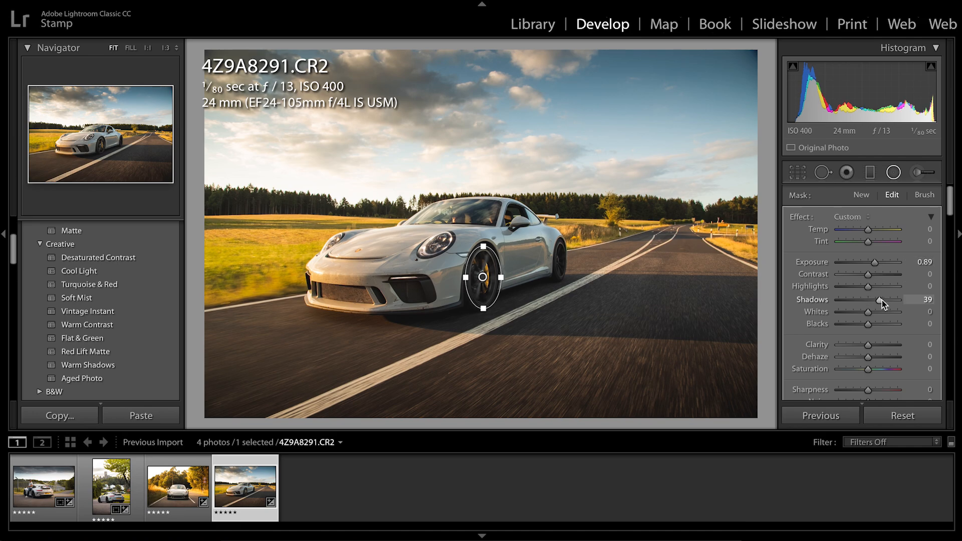
{"action": "left_click_drag", "start_coordinate": [879, 300], "coordinate": [872, 301]}
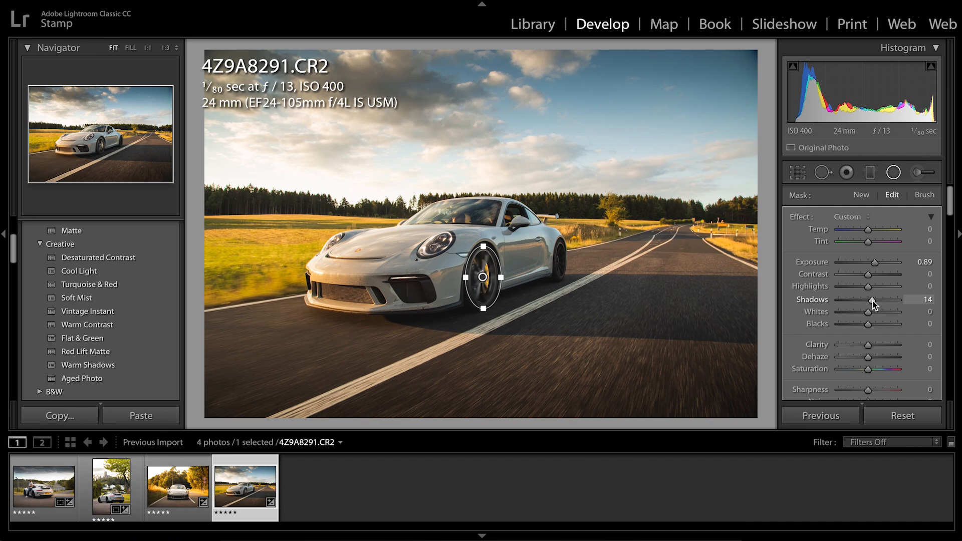
{"action": "left_click", "coordinate": [876, 345]}
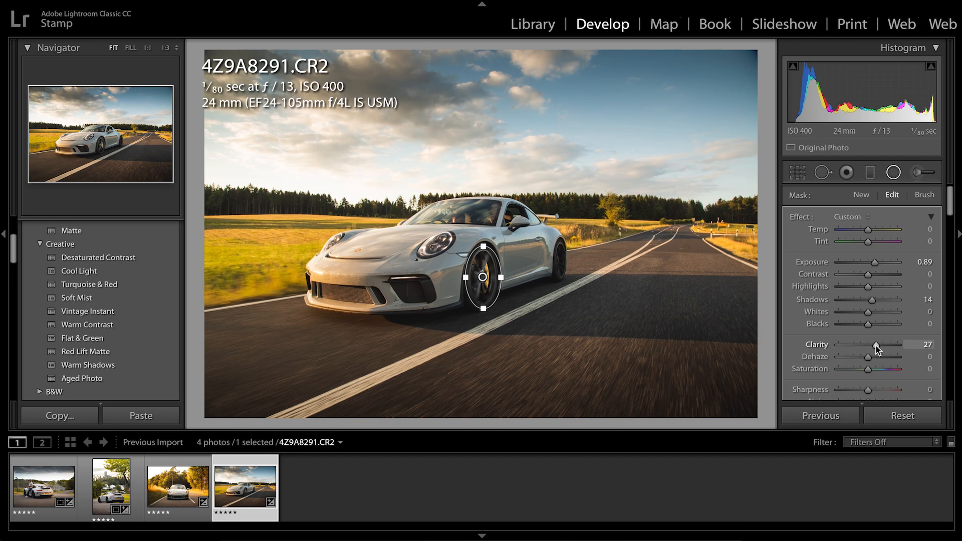
{"action": "left_click", "coordinate": [895, 173]}
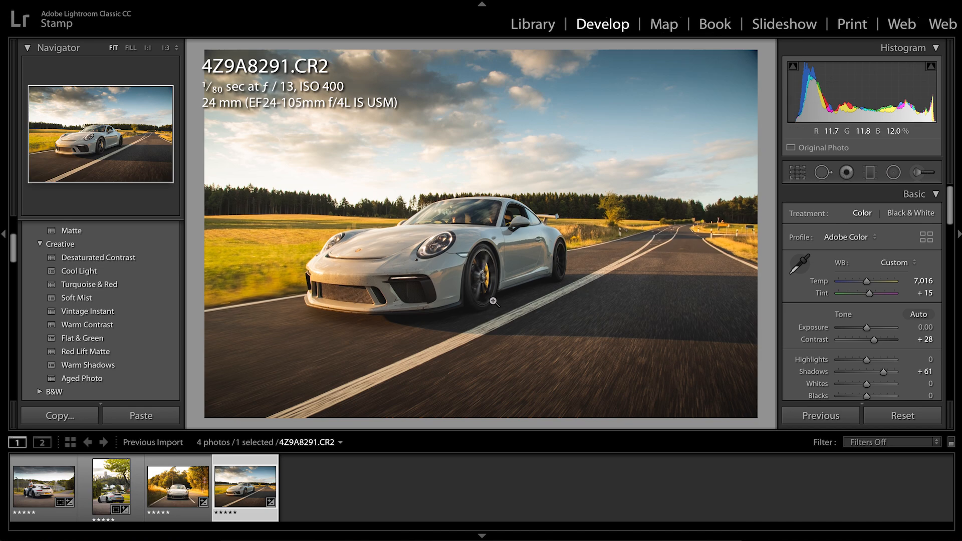
Inspect the front wheel up close, and compare the whole photo side by side before and after the edits
{"action": "left_click", "coordinate": [483, 277]}
{"action": "left_click", "coordinate": [498, 300]}
{"action": "key", "text": "y"}
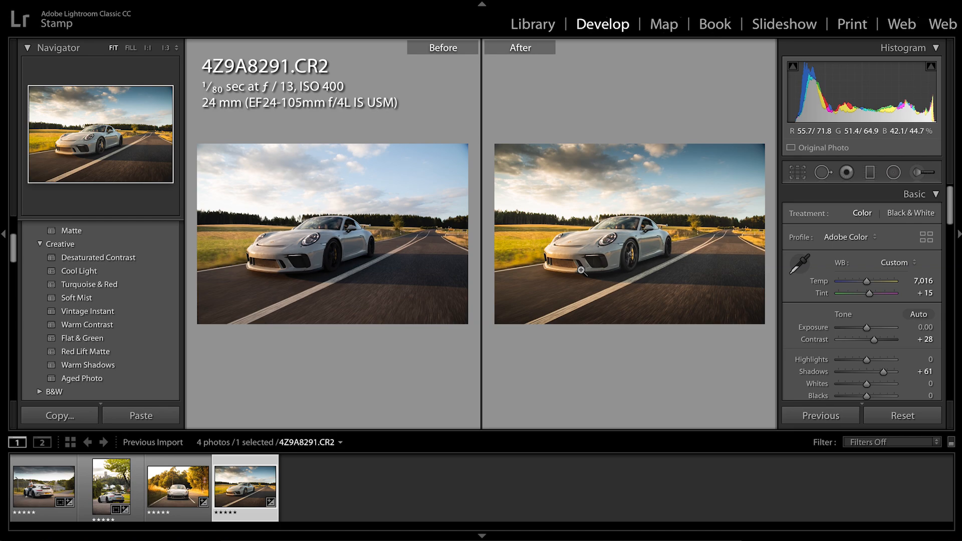
{"action": "key", "text": "y"}
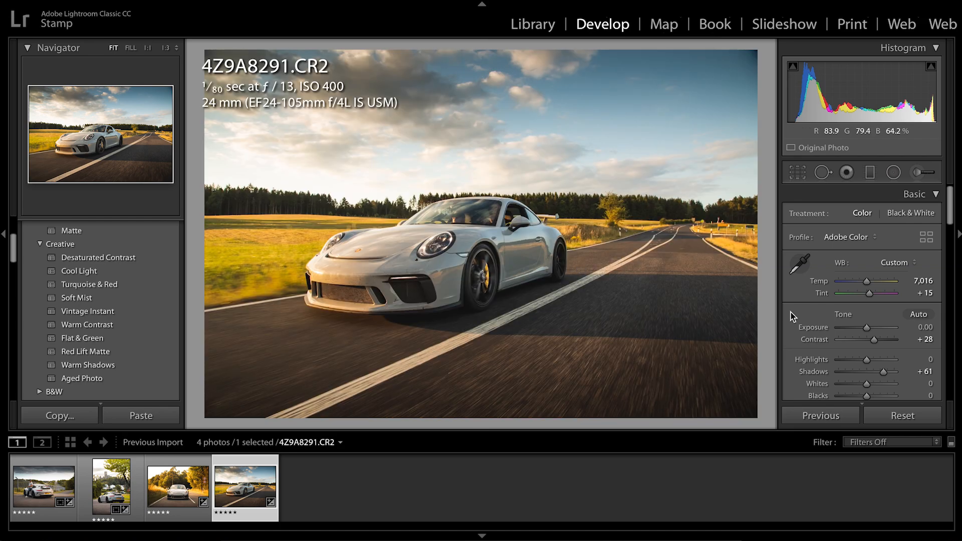
Try shifting the yellows of the road photo with Hue +81, Saturation −60 and Luminance +4
{"action": "scroll", "coordinate": [817, 375], "scroll_direction": "down", "scroll_amount": 5}
{"action": "scroll", "coordinate": [816, 374], "scroll_direction": "down", "scroll_amount": 5}
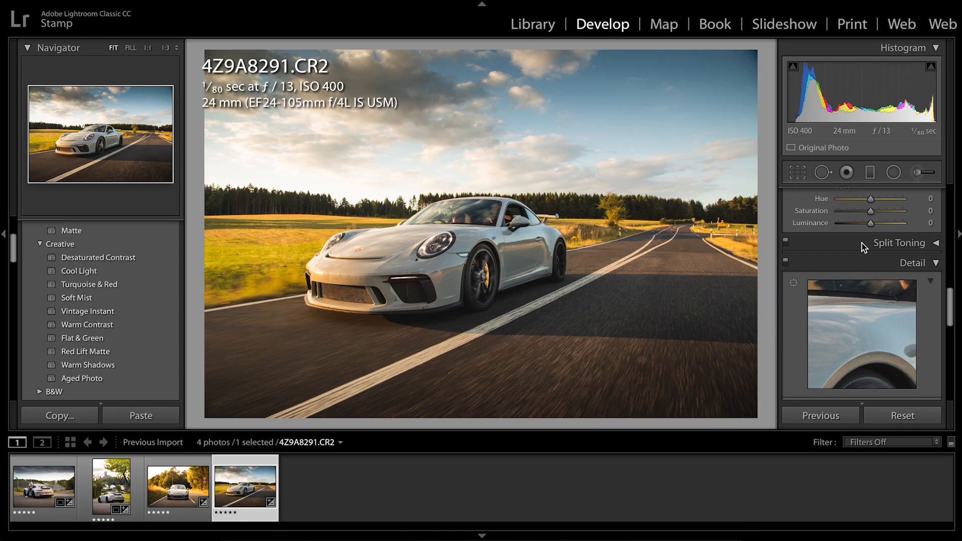
{"action": "left_click", "coordinate": [862, 242]}
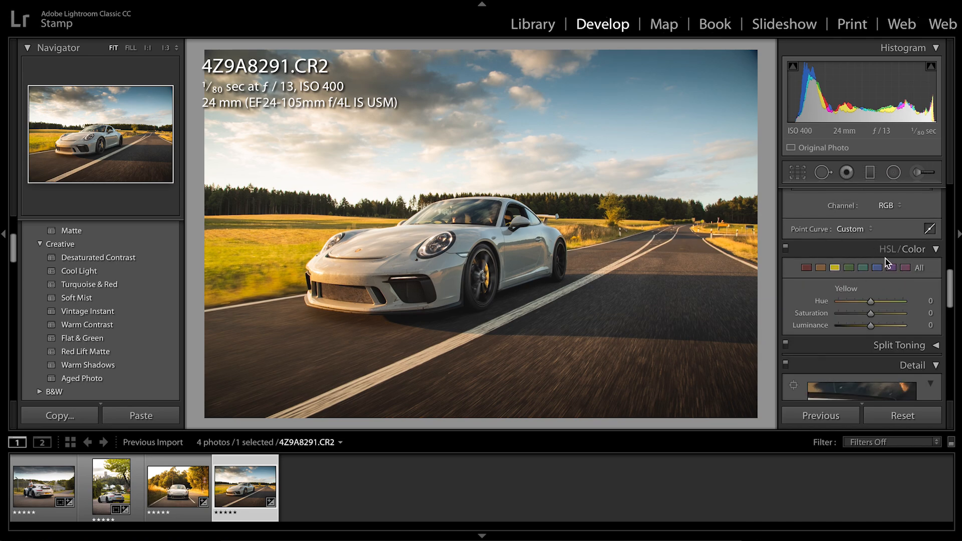
{"action": "left_click", "coordinate": [851, 302]}
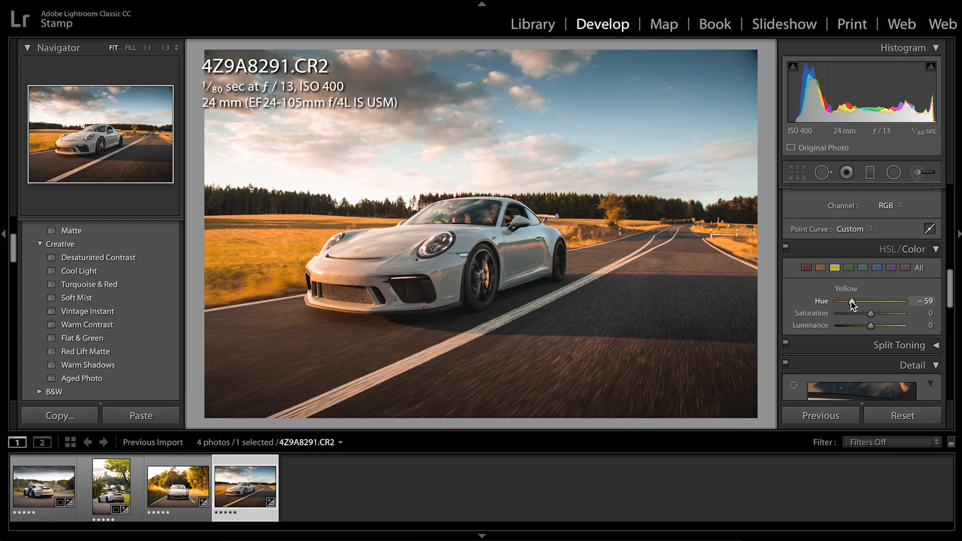
{"action": "left_click_drag", "start_coordinate": [851, 303], "coordinate": [896, 302]}
{"action": "left_click", "coordinate": [851, 314]}
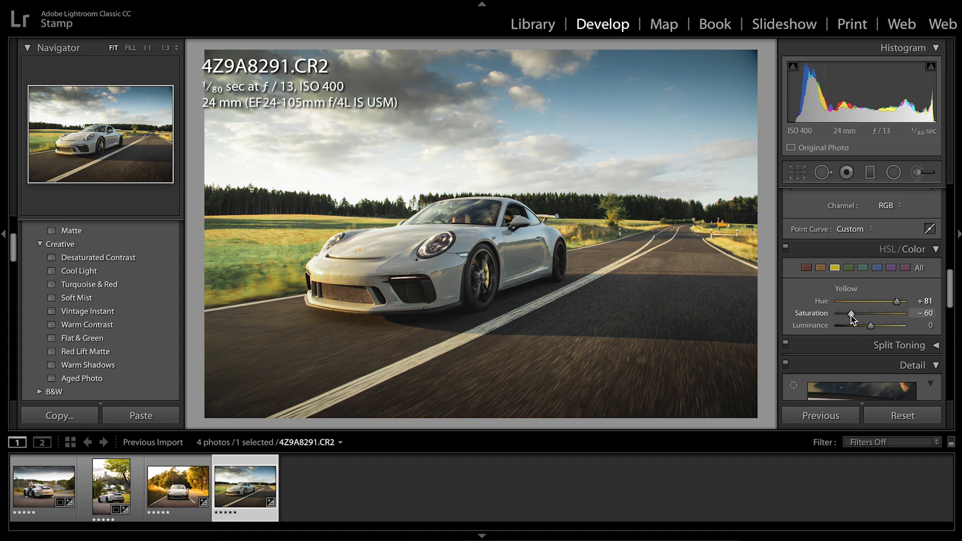
{"action": "left_click_drag", "start_coordinate": [852, 326], "coordinate": [872, 324]}
Reset the yellow Hue, Saturation and Luminance to 0
{"action": "left_click", "coordinate": [926, 299]}
{"action": "type", "text": "0"}
{"action": "key", "text": "Tab"}
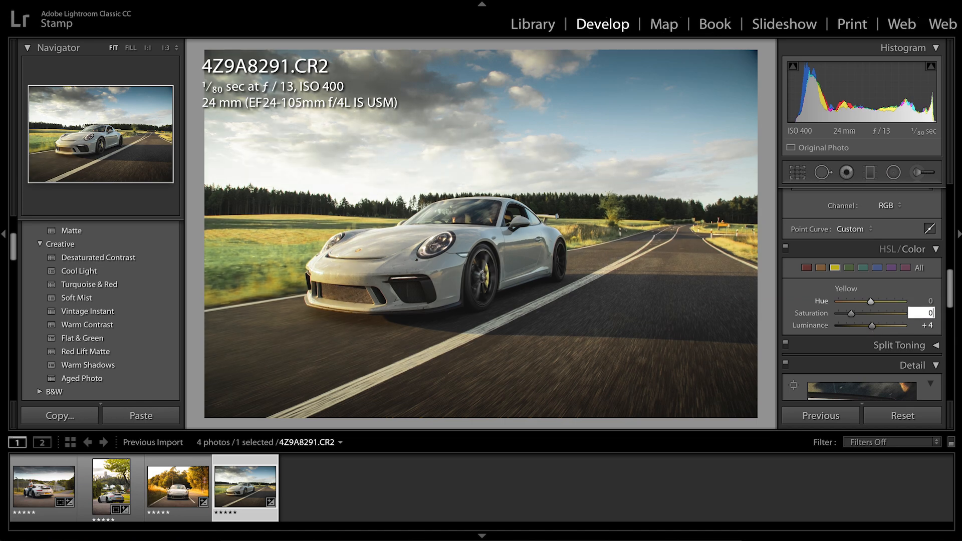
{"action": "type", "text": "0"}
{"action": "key", "text": "Tab"}
{"action": "type", "text": "0"}
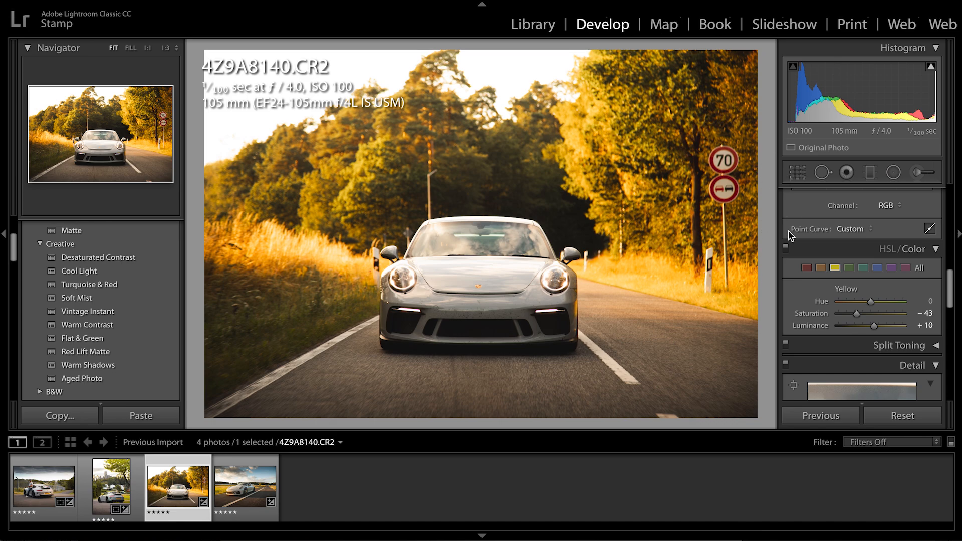
Open the front-view photo 4Z9A8140.CR2 in Adobe Photoshop CC 2019 for editing
{"action": "right_click", "coordinate": [174, 485]}
{"action": "mouse_move", "coordinate": [269, 245]}
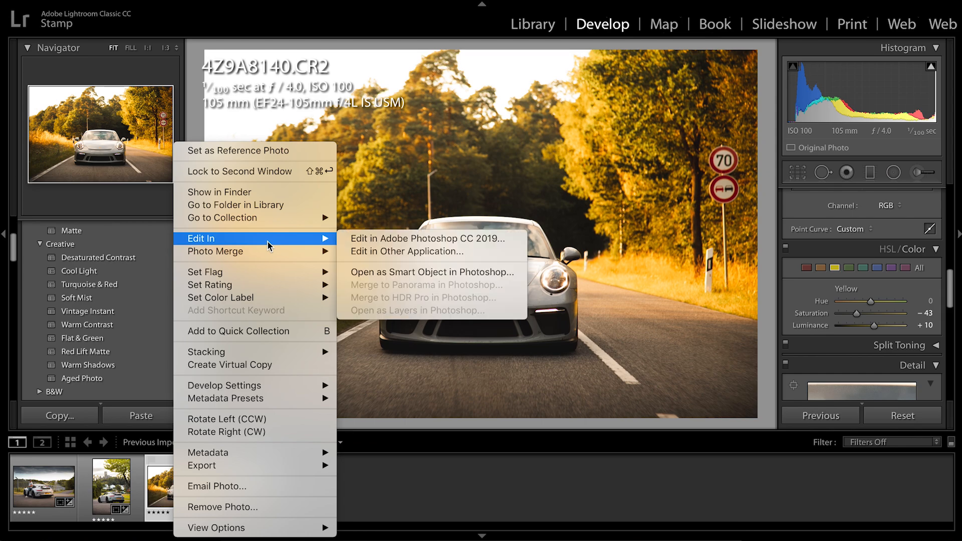
{"action": "left_click", "coordinate": [376, 236]}
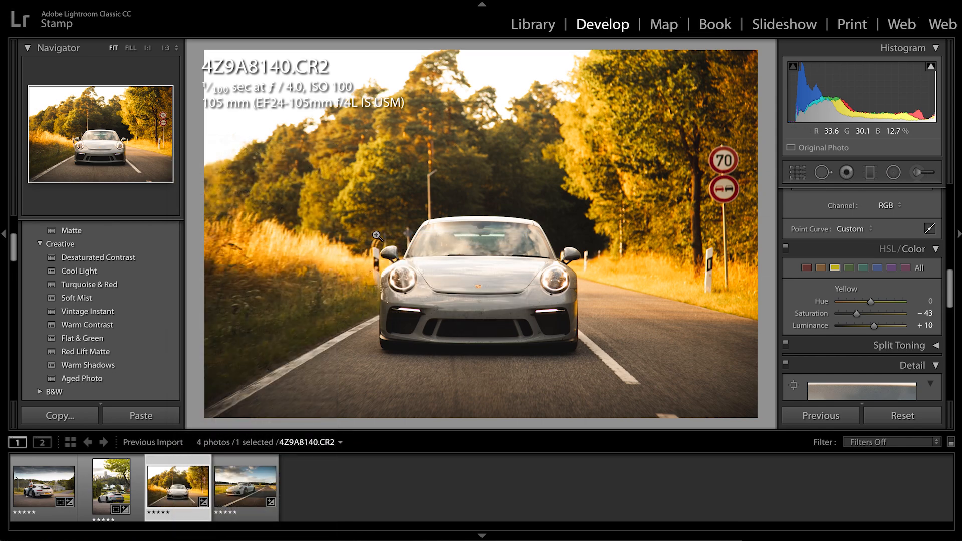
{"action": "mouse_move", "coordinate": [486, 538]}
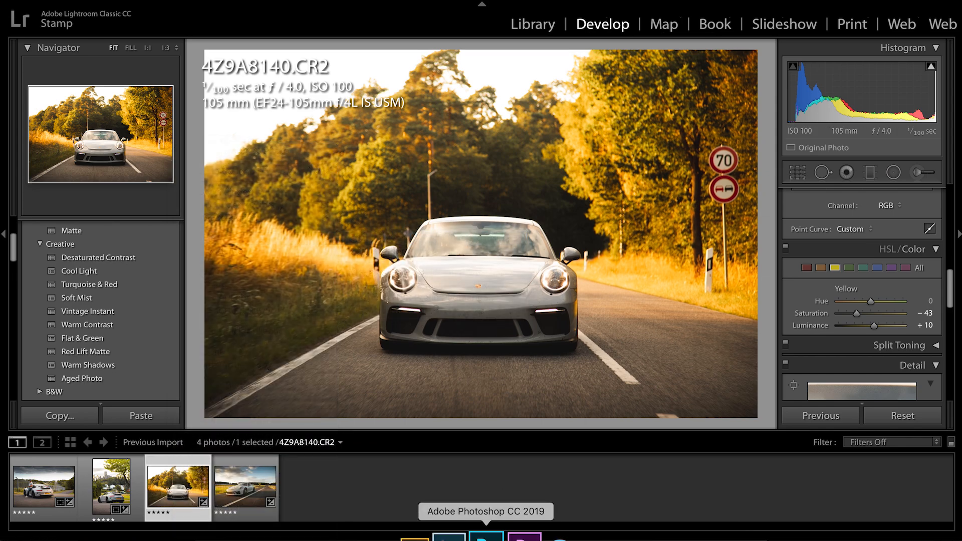
{"action": "left_click", "coordinate": [486, 538]}
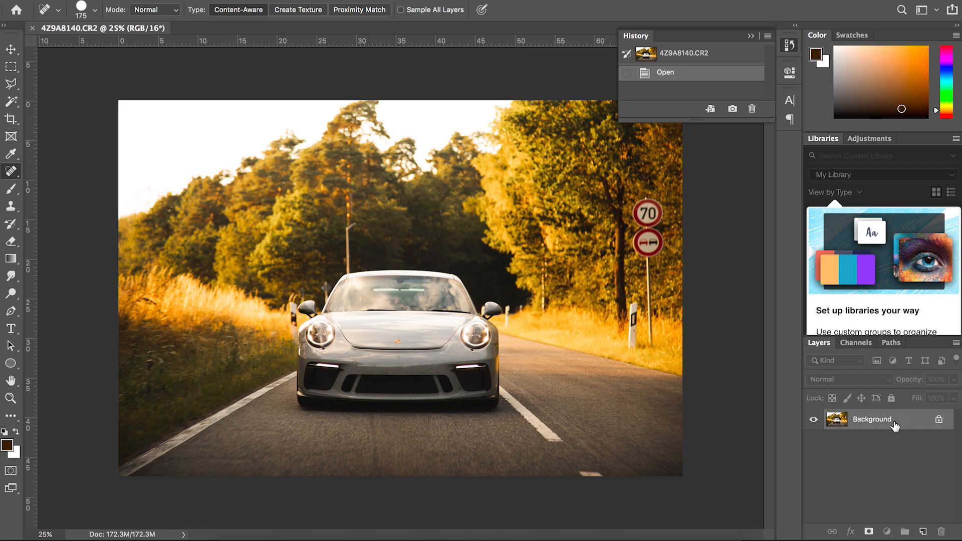
Duplicate the Background layer and choose the Spot Healing Brush with a brush size of 150
{"action": "key", "text": "super+j"}
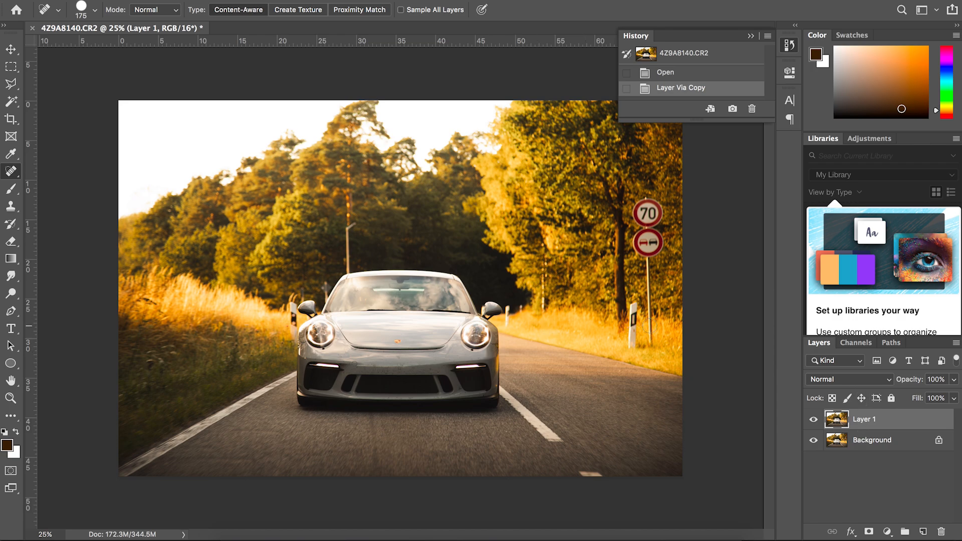
{"action": "right_click", "coordinate": [9, 175]}
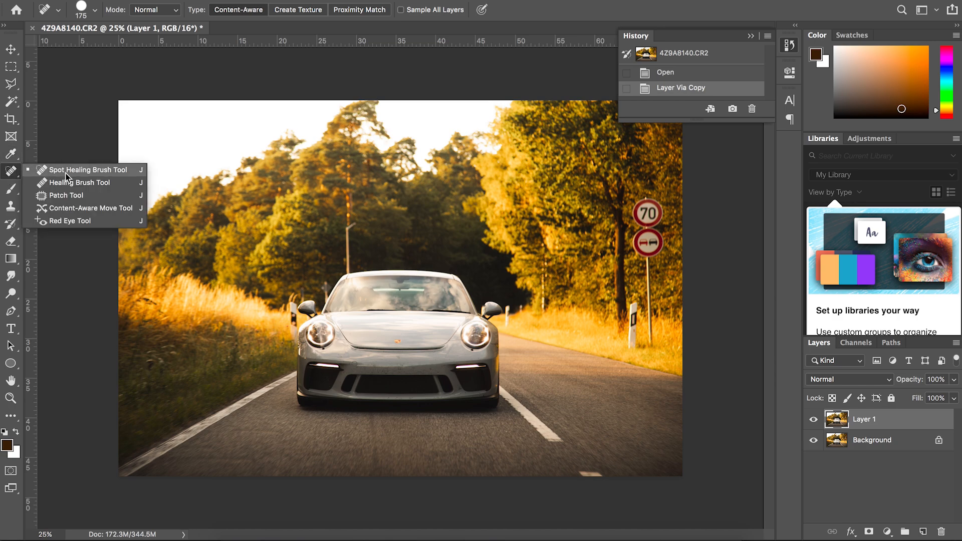
{"action": "left_click", "coordinate": [85, 172]}
{"action": "key", "text": "bracketleft"}
{"action": "key", "text": "bracketleft"}
{"action": "key", "text": "bracketleft"}
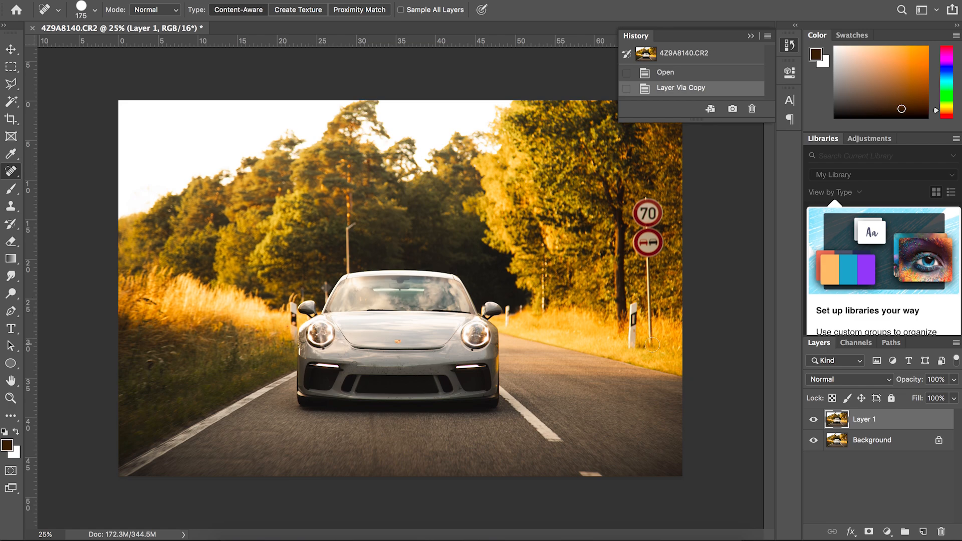
{"action": "key", "text": "bracketright"}
{"action": "key", "text": "bracketright"}
Paint over the 70 speed-limit sign and the no-overtaking sign with the Spot Healing Brush to remove both
{"action": "mouse_move", "coordinate": [637, 220]}
{"action": "left_mouse_down"}
{"action": "mouse_move", "coordinate": [639, 199]}
{"action": "mouse_move", "coordinate": [659, 198]}
{"action": "mouse_move", "coordinate": [655, 219]}
{"action": "mouse_move", "coordinate": [642, 218]}
{"action": "mouse_move", "coordinate": [657, 220]}
{"action": "left_mouse_up"}
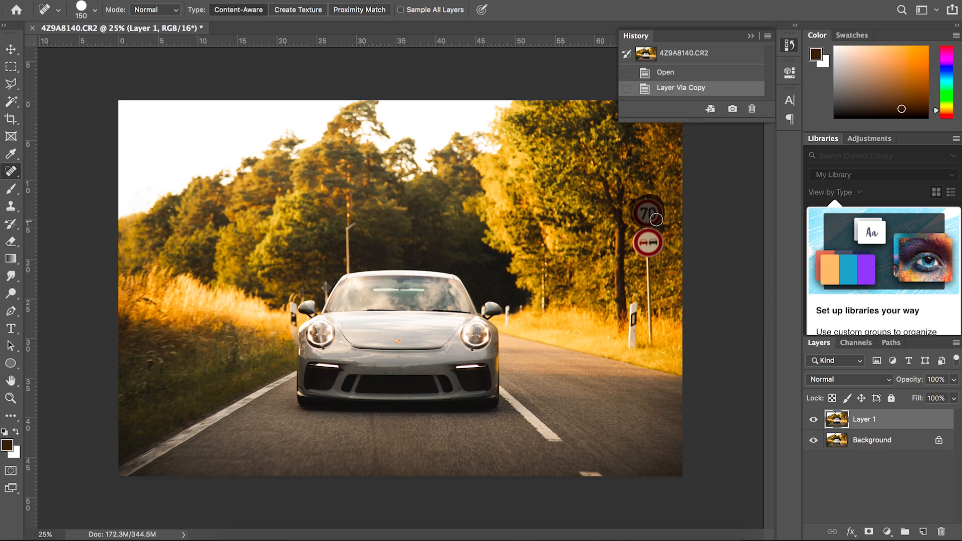
{"action": "left_click_drag", "start_coordinate": [656, 219], "coordinate": [656, 221]}
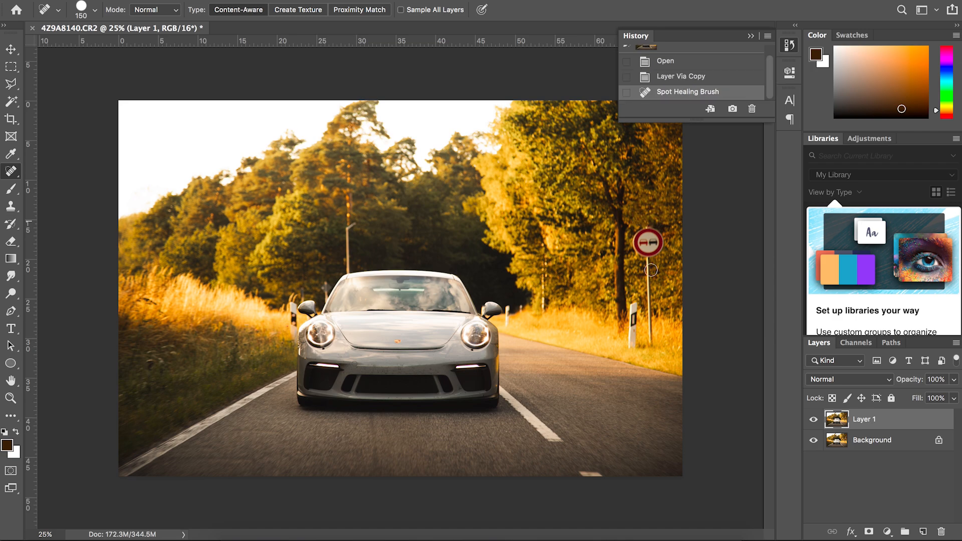
{"action": "mouse_move", "coordinate": [650, 253]}
{"action": "left_mouse_down"}
{"action": "mouse_move", "coordinate": [636, 249]}
{"action": "mouse_move", "coordinate": [635, 234]}
{"action": "mouse_move", "coordinate": [657, 235]}
{"action": "mouse_move", "coordinate": [660, 251]}
{"action": "mouse_move", "coordinate": [647, 254]}
{"action": "mouse_move", "coordinate": [641, 233]}
{"action": "mouse_move", "coordinate": [655, 238]}
{"action": "mouse_move", "coordinate": [644, 256]}
{"action": "mouse_move", "coordinate": [668, 246]}
{"action": "left_mouse_up"}
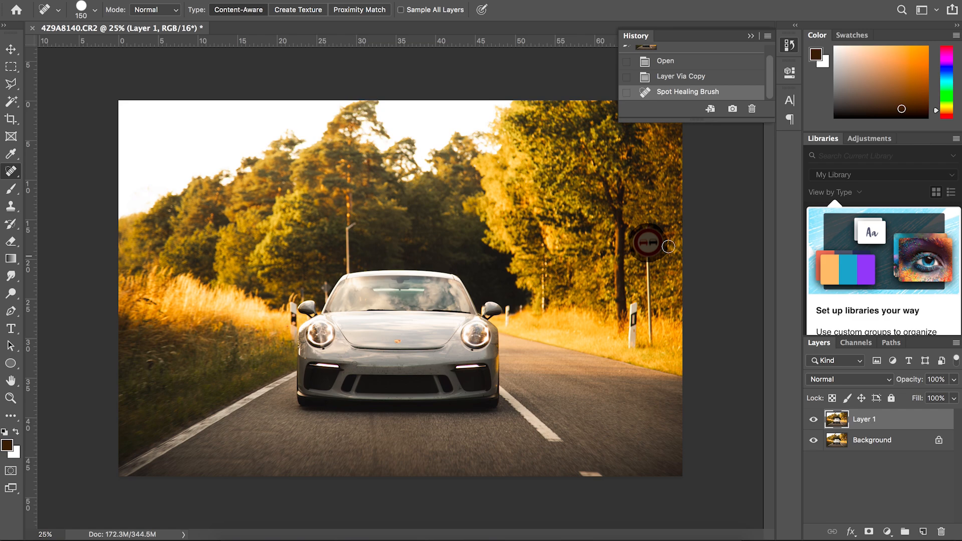
{"action": "left_click_drag", "start_coordinate": [668, 247], "coordinate": [669, 246]}
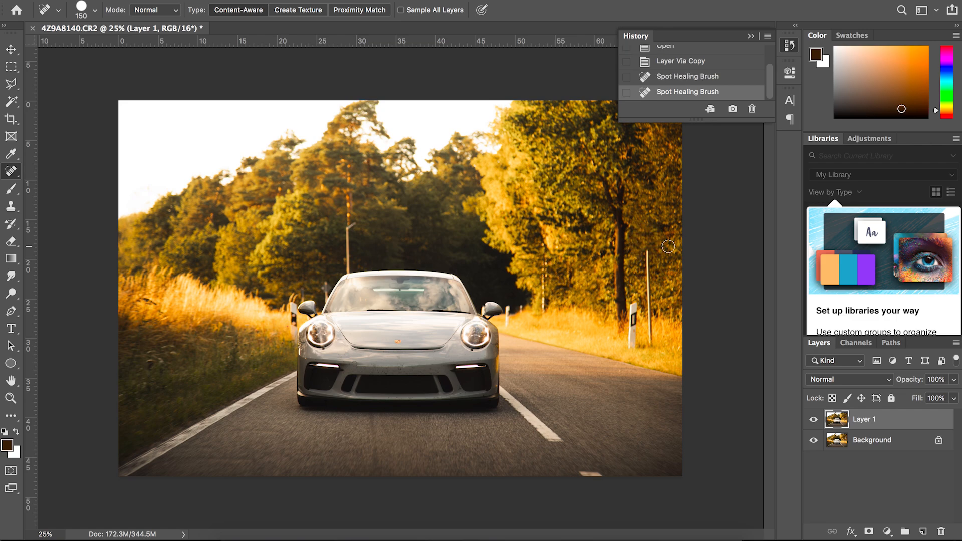
Remove the signs' pole from top to base with the Spot Healing Brush, using size 100 for the lower part
{"action": "left_click_drag", "start_coordinate": [648, 300], "coordinate": [647, 255]}
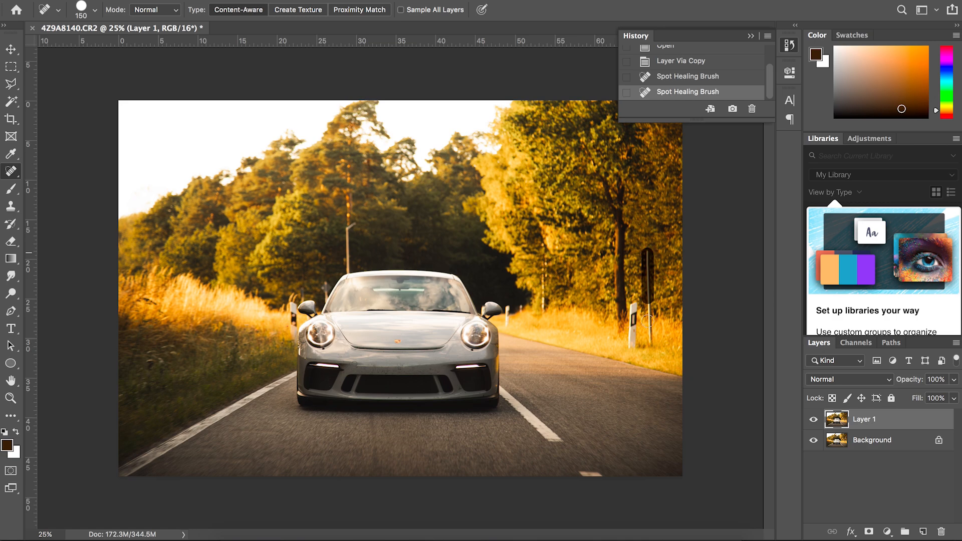
{"action": "key", "text": "ctrl+shift+z"}
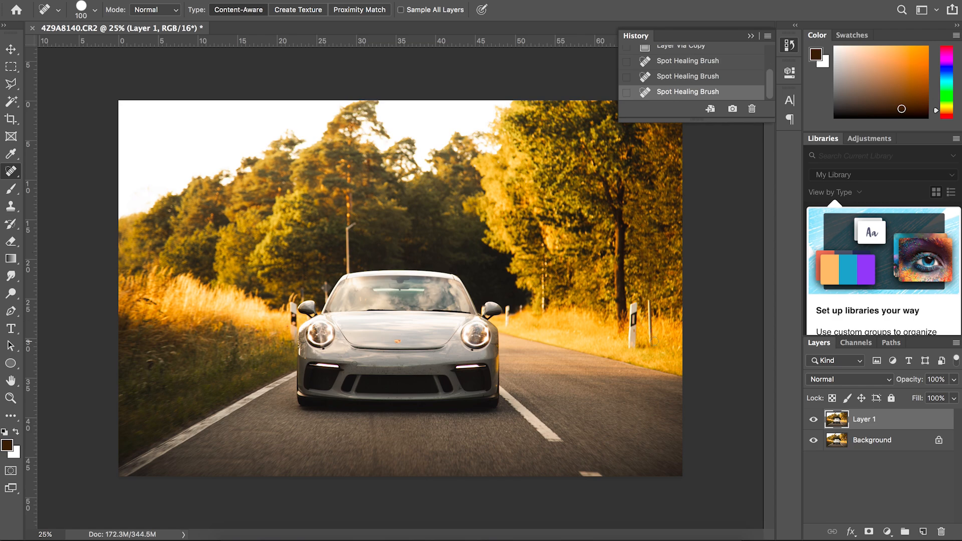
{"action": "mouse_move", "coordinate": [651, 347]}
{"action": "left_mouse_down"}
{"action": "mouse_move", "coordinate": [648, 301]}
{"action": "mouse_move", "coordinate": [650, 344]}
{"action": "left_mouse_up"}
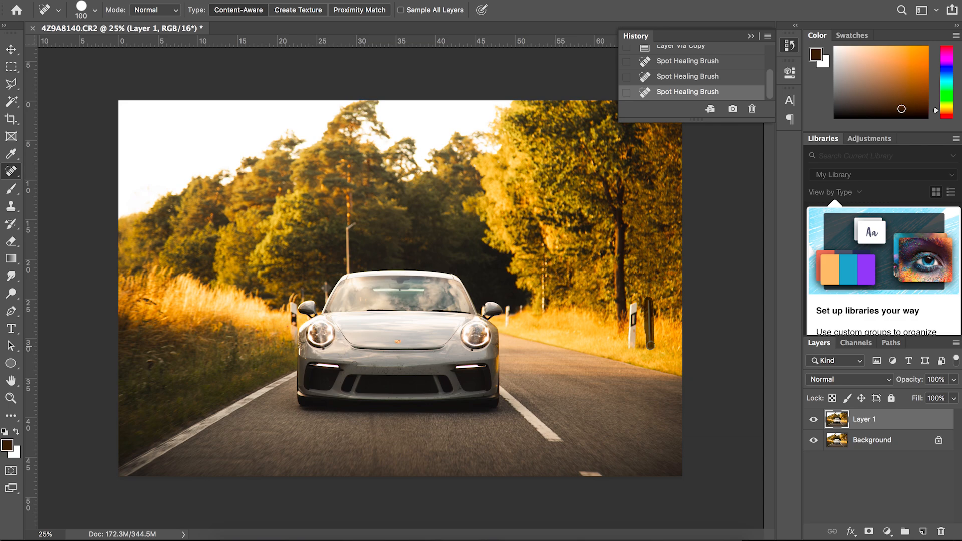
{"action": "left_click_drag", "start_coordinate": [650, 345], "coordinate": [650, 345]}
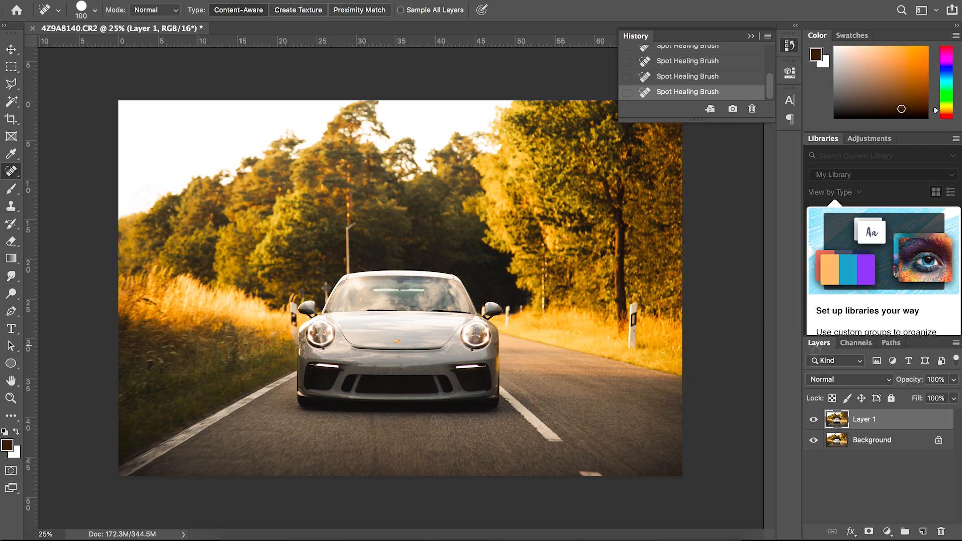
Toggle Layer 1's visibility to compare before and after, and paint over the lane-mark fragment at the photo's bottom edge with the Spot Healing Brush
{"action": "left_click", "coordinate": [813, 420]}
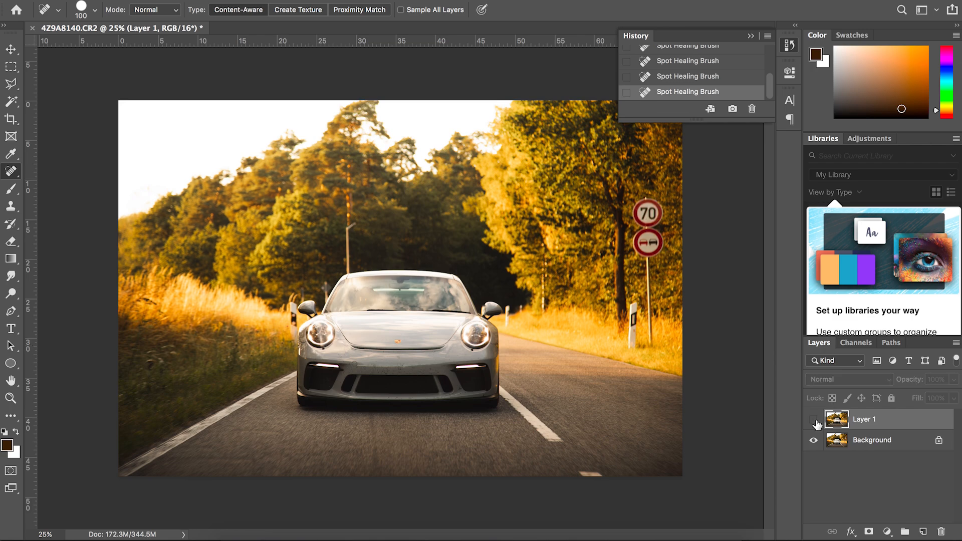
{"action": "left_click", "coordinate": [813, 420]}
{"action": "left_click", "coordinate": [814, 422]}
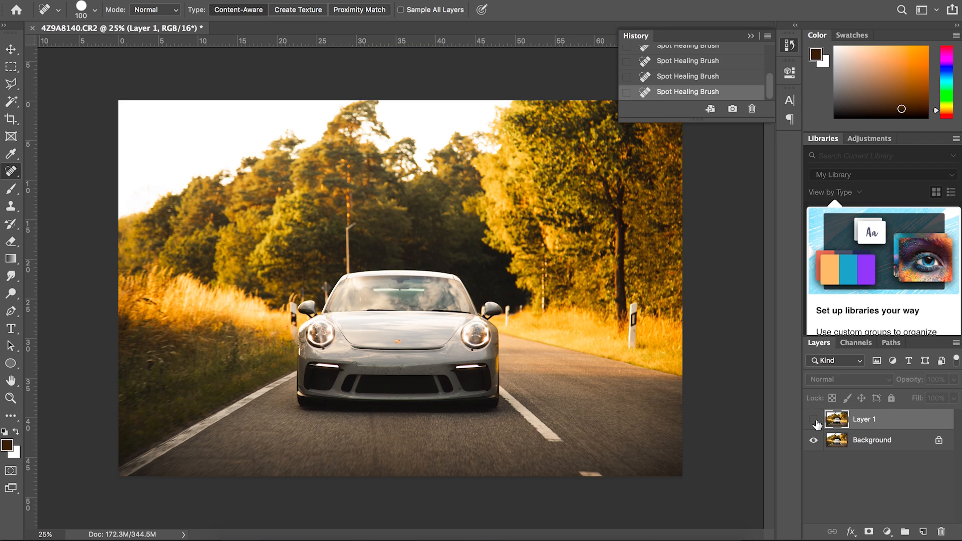
{"action": "left_click", "coordinate": [814, 420]}
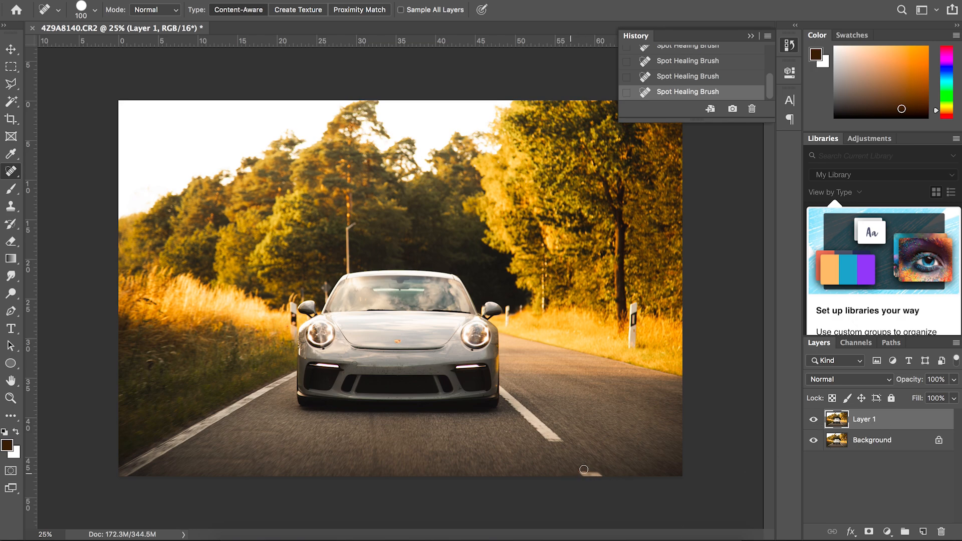
{"action": "left_click_drag", "start_coordinate": [577, 473], "coordinate": [599, 473]}
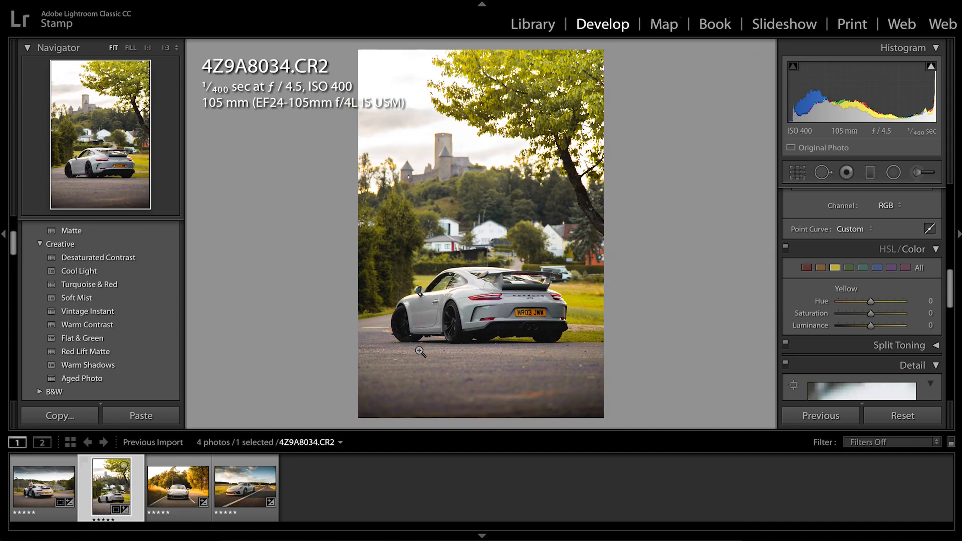
Check the van behind the rear wing up close in 4Z9A8034.CR2, and open the photo in Adobe Photoshop CC 2019
{"action": "left_click", "coordinate": [555, 277]}
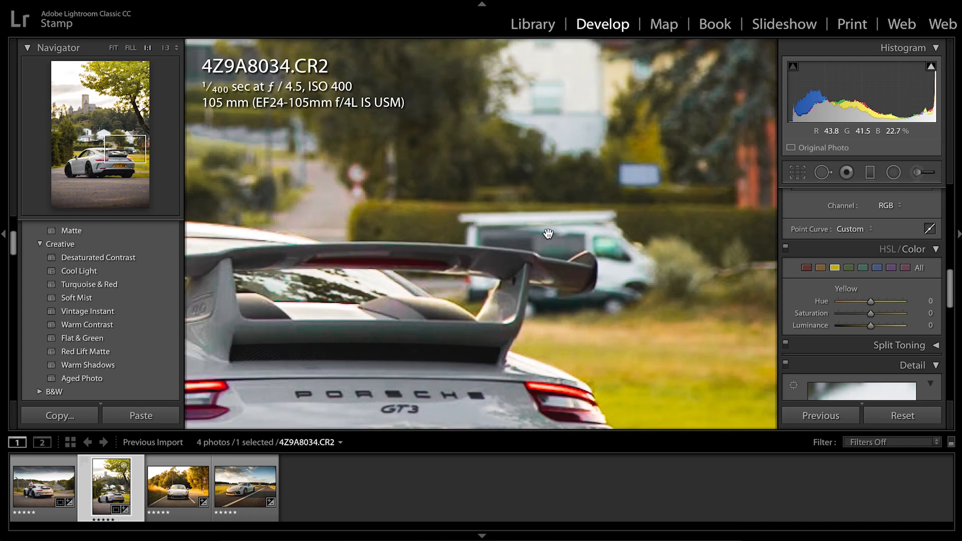
{"action": "left_click", "coordinate": [559, 278]}
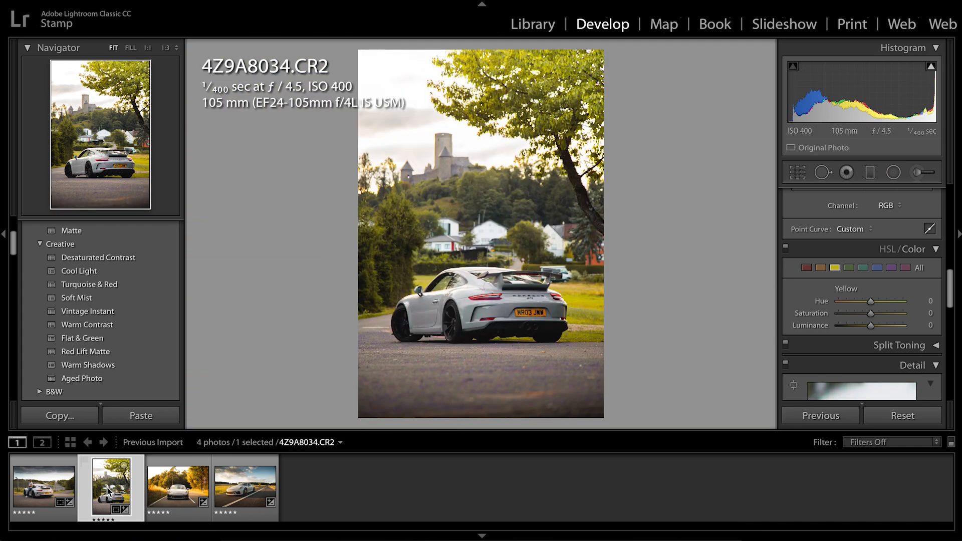
{"action": "right_click", "coordinate": [108, 489]}
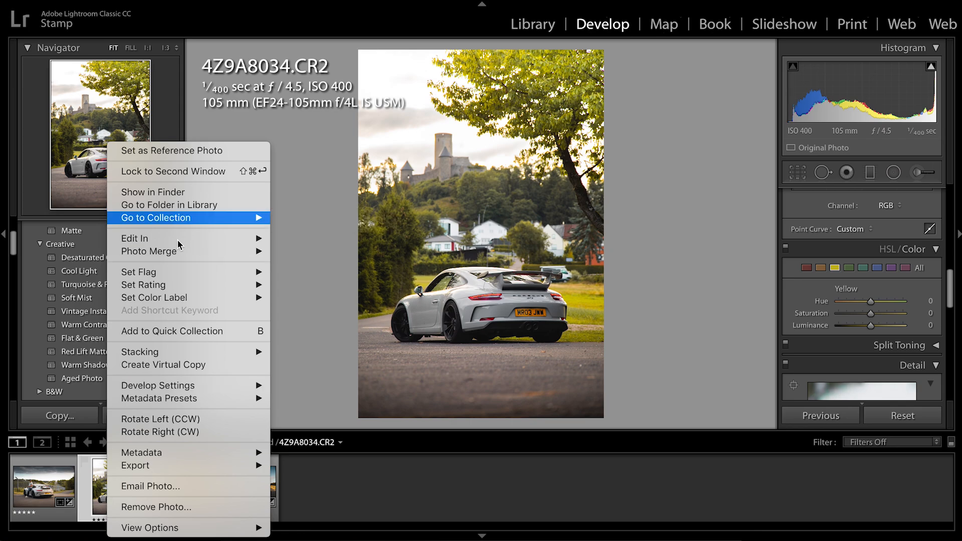
{"action": "mouse_move", "coordinate": [252, 235]}
{"action": "left_click", "coordinate": [292, 239]}
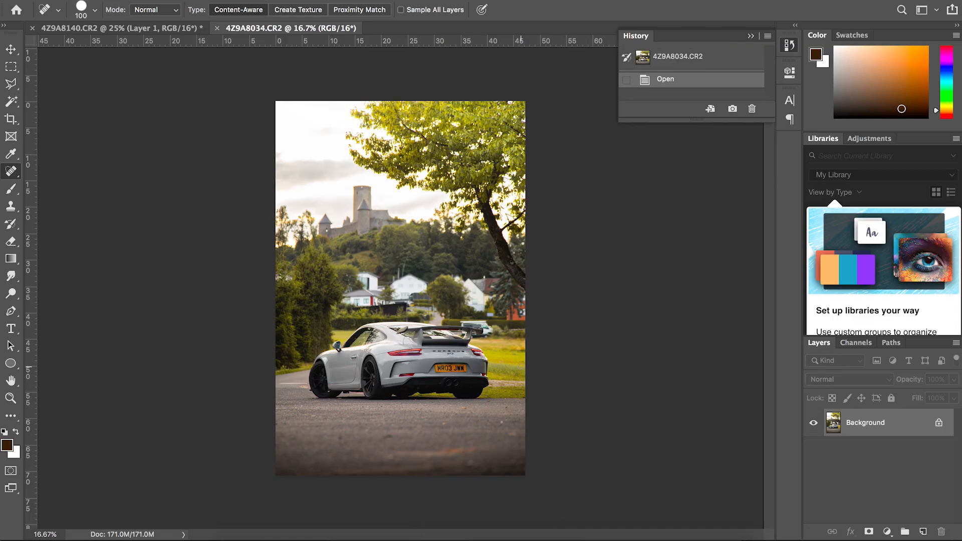
Bring the rear wing and the van behind it into view at 100%, and duplicate the Background layer
{"action": "key", "text": "super+1"}
{"action": "scroll", "coordinate": [615, 382], "scroll_direction": "down", "scroll_amount": 4}
{"action": "scroll", "coordinate": [615, 381], "scroll_direction": "right", "scroll_amount": 4}
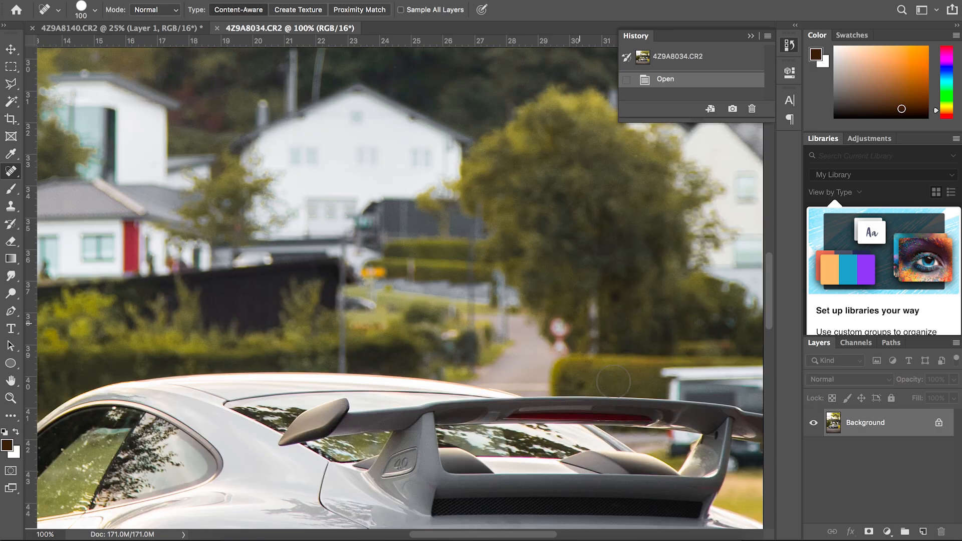
{"action": "scroll", "coordinate": [612, 381], "scroll_direction": "down", "scroll_amount": 3}
{"action": "scroll", "coordinate": [612, 381], "scroll_direction": "right", "scroll_amount": 10}
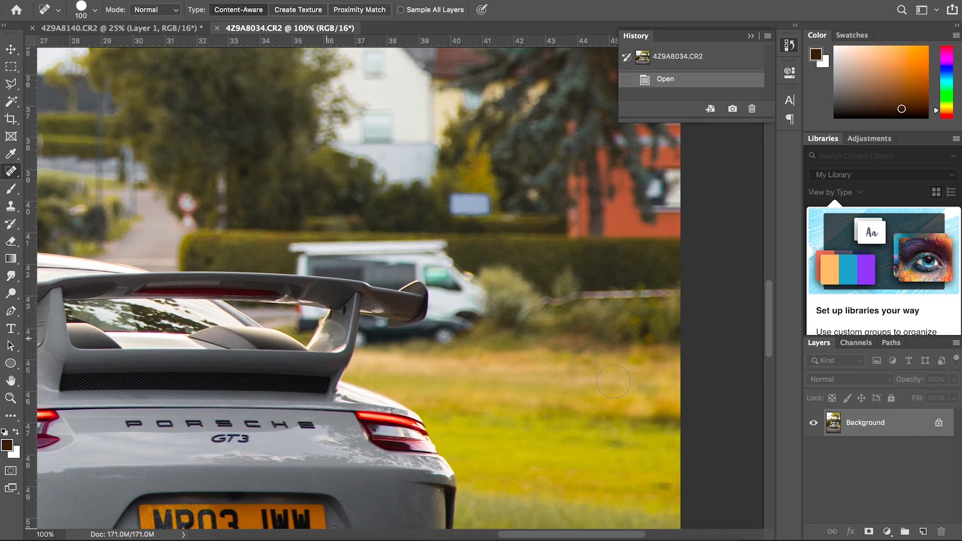
{"action": "key", "text": "super+j"}
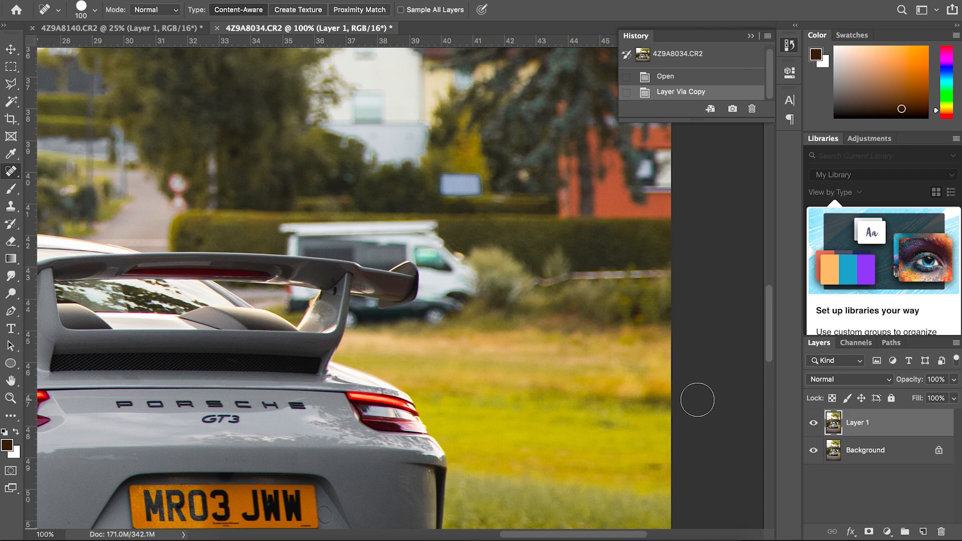
Outline the van and the grass beside it with the Polygonal Lasso, following the edge of the car's rear wing
{"action": "key", "text": "l"}
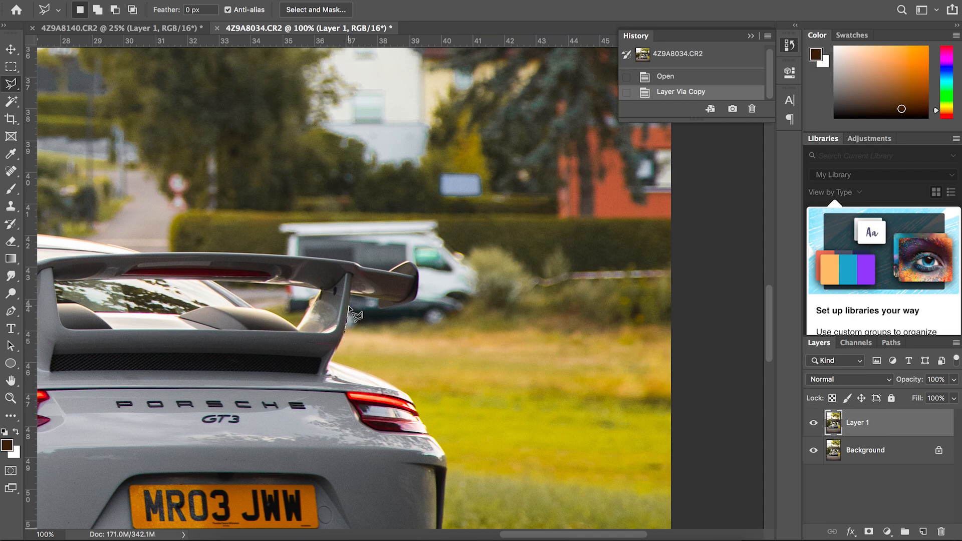
{"action": "left_click", "coordinate": [379, 308]}
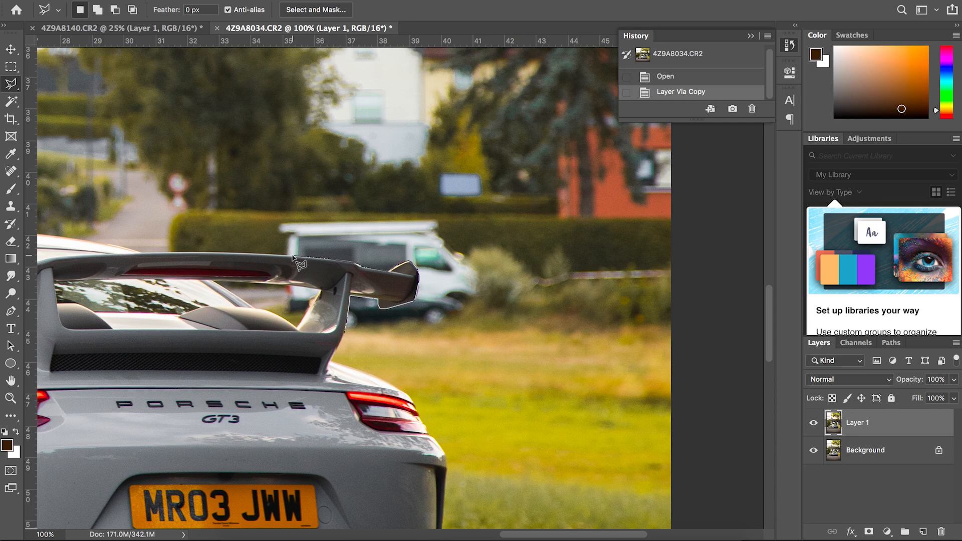
{"action": "left_click", "coordinate": [240, 211], "text": "alt"}
{"action": "left_click", "coordinate": [462, 213], "text": "alt"}
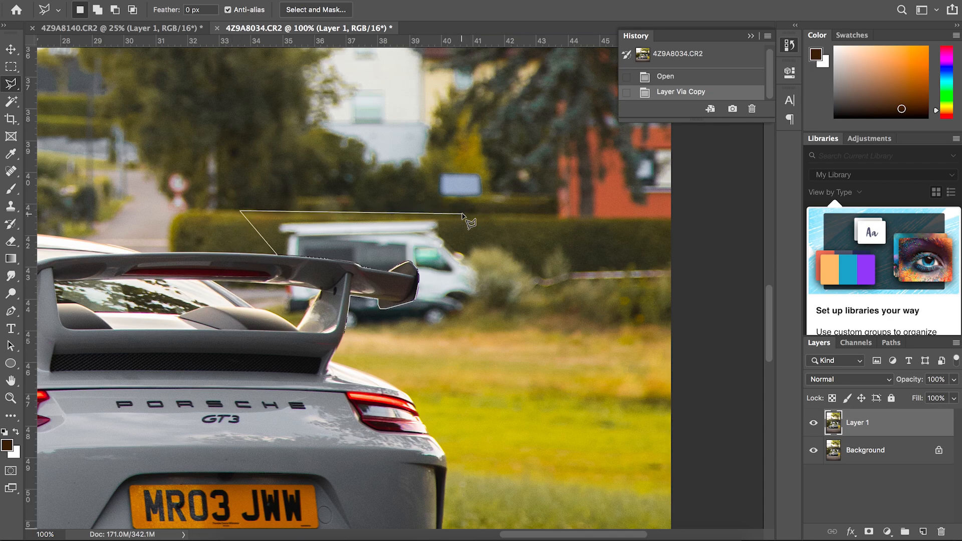
{"action": "left_click", "coordinate": [553, 261], "text": "alt"}
{"action": "left_click", "coordinate": [651, 397], "text": "alt"}
{"action": "left_click", "coordinate": [651, 448], "text": "alt"}
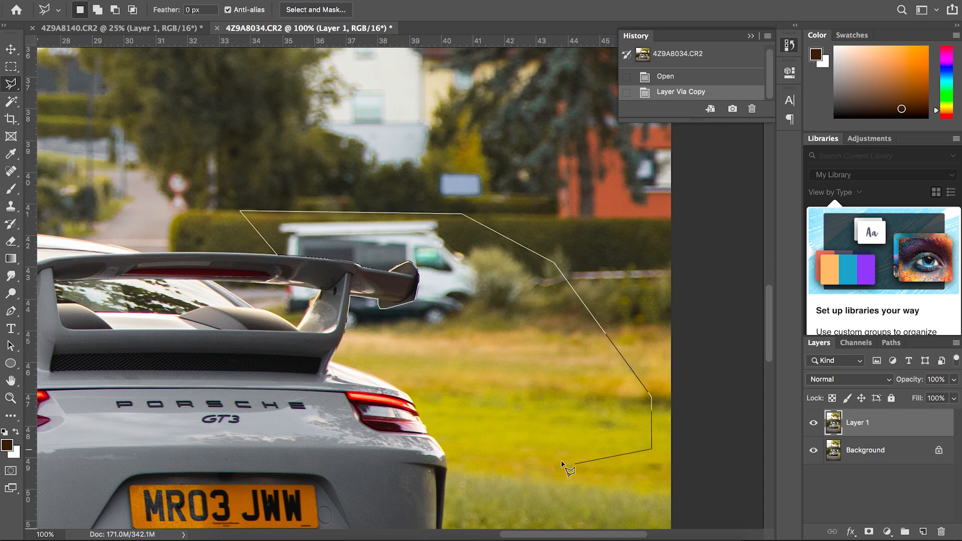
{"action": "left_click", "coordinate": [564, 460], "text": "alt"}
{"action": "double_click", "coordinate": [359, 356]}
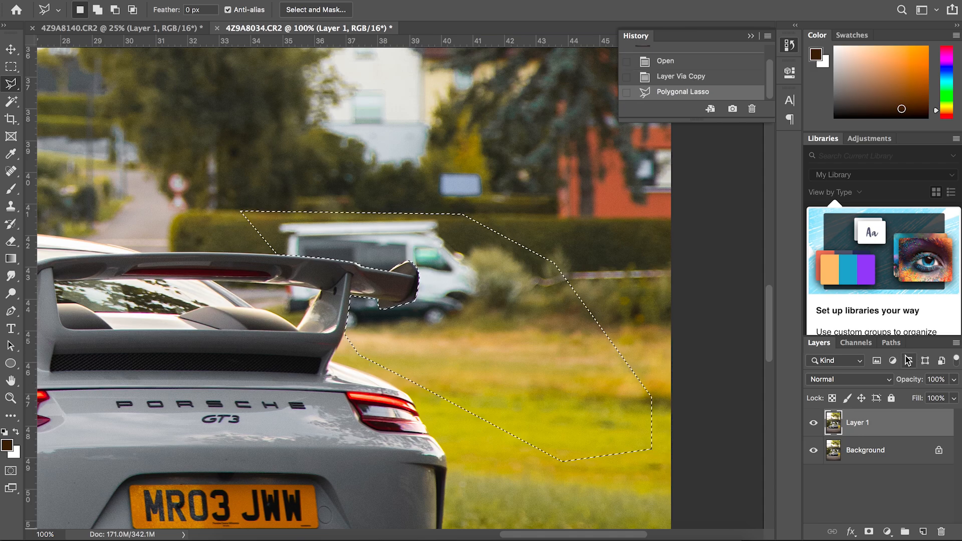
Feather the selection around the van by 2 pixels
{"action": "right_click", "coordinate": [435, 336]}
{"action": "left_click", "coordinate": [484, 322]}
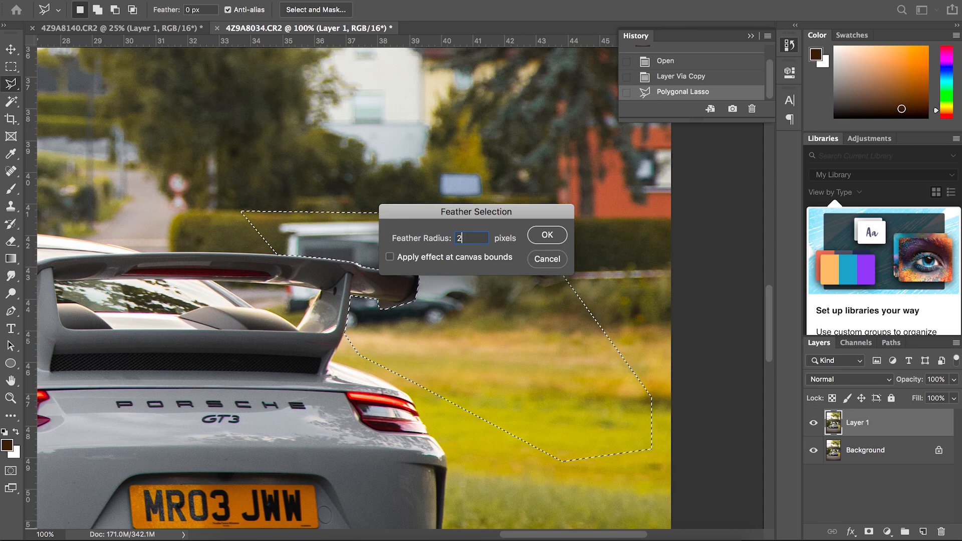
{"action": "key", "text": "Return"}
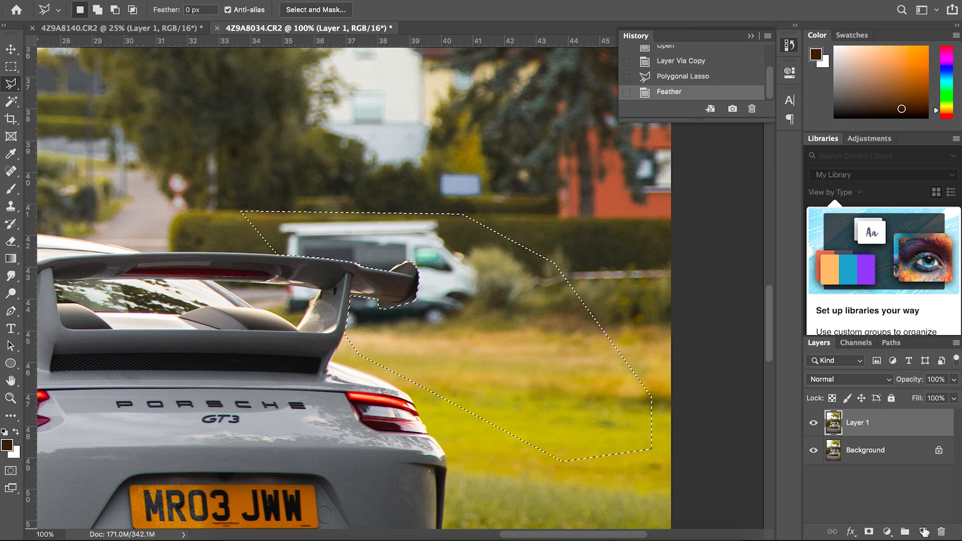
Store the selection as a white fill on a new hidden layer, and reload that layer's outline as the active selection
{"action": "left_click", "coordinate": [923, 531]}
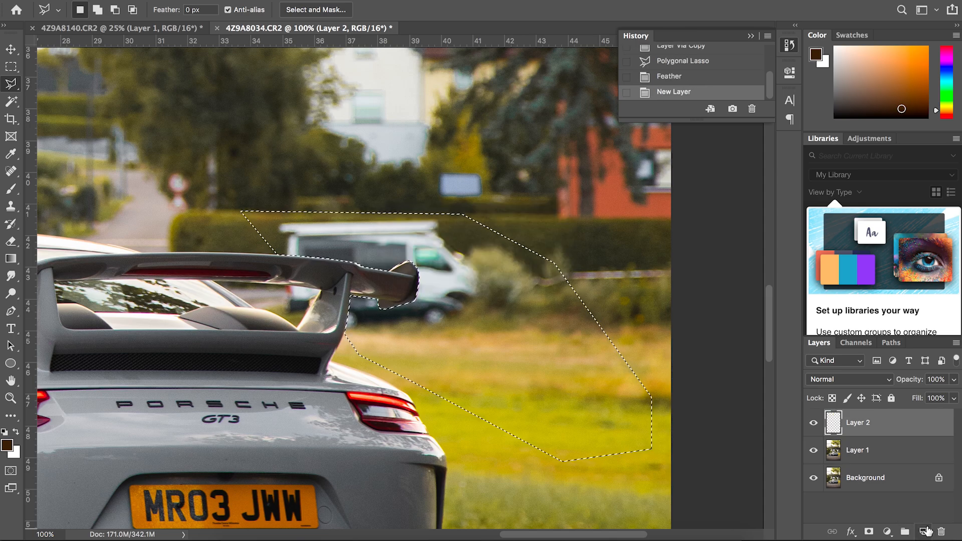
{"action": "key", "text": "x"}
{"action": "key", "text": "alt+BackSpace"}
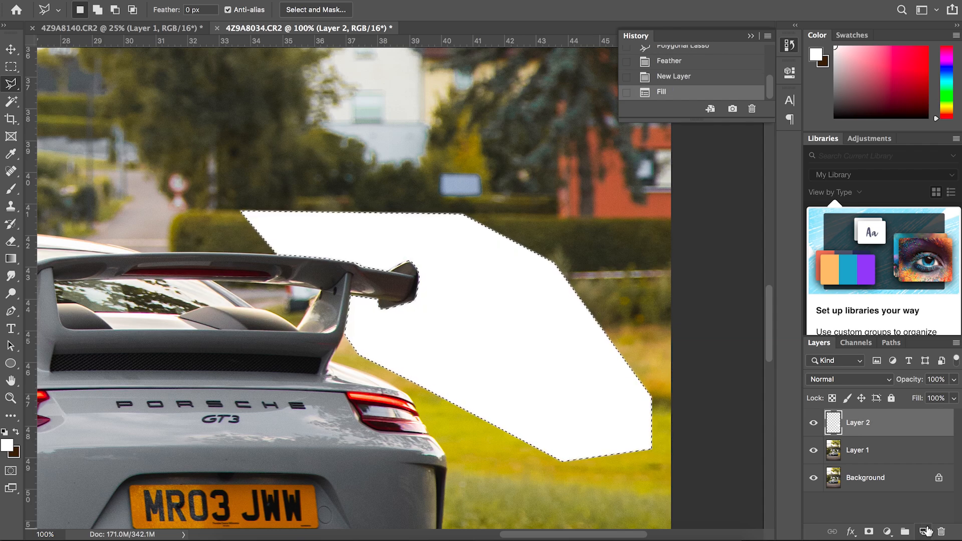
{"action": "key", "text": "ctrl+d"}
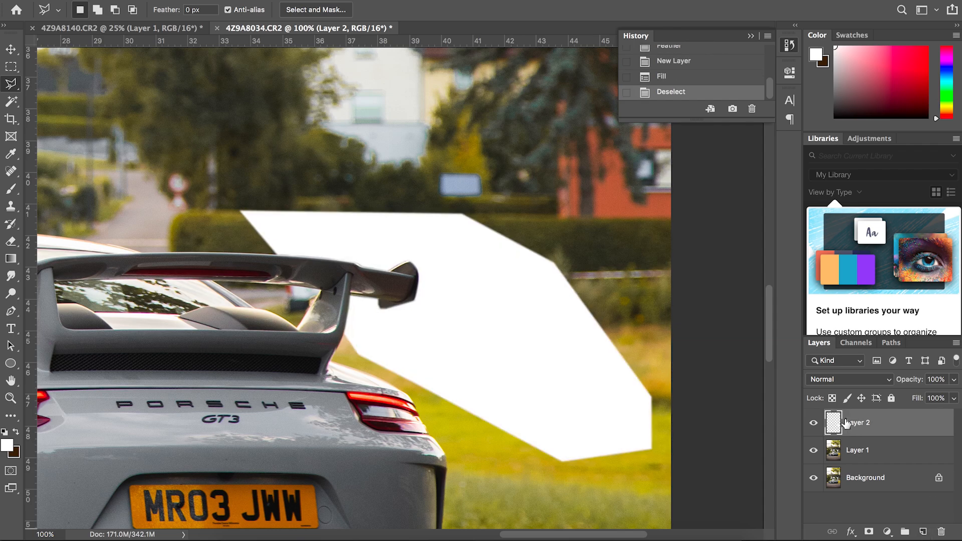
{"action": "left_click", "coordinate": [814, 425]}
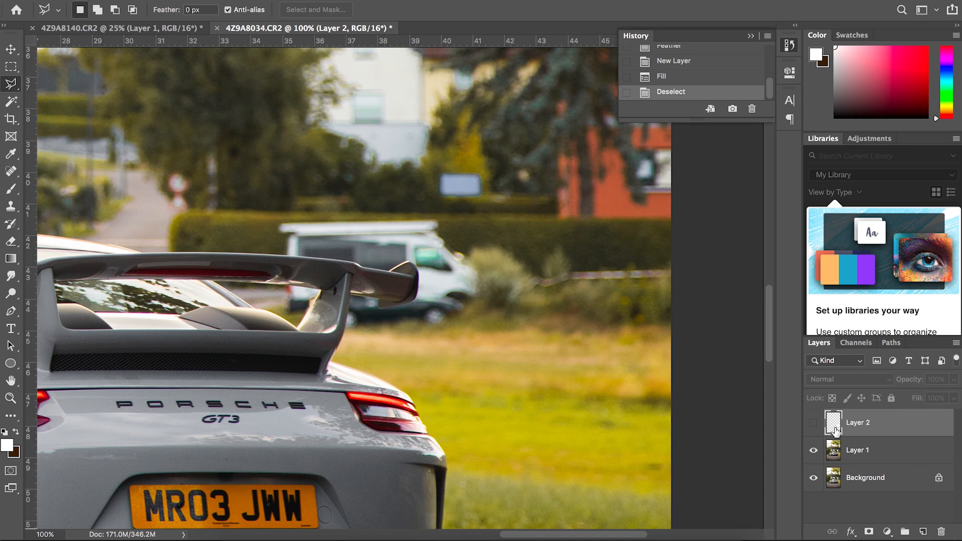
{"action": "left_click", "coordinate": [833, 423], "text": "ctrl"}
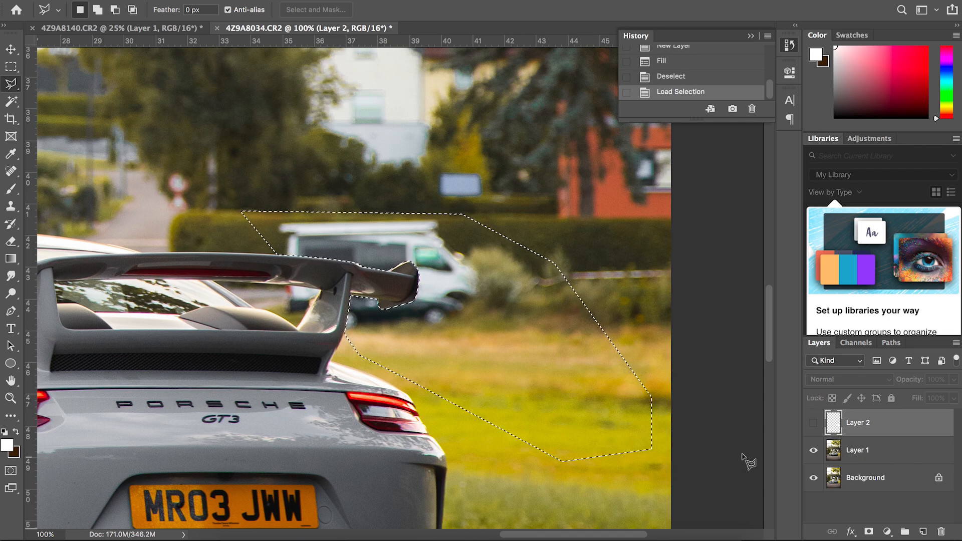
On Layer 1, cover the dark car beneath the rear wing with cloned grass, using the Clone Stamp and enlarging its brush to 100
{"action": "key", "text": "s"}
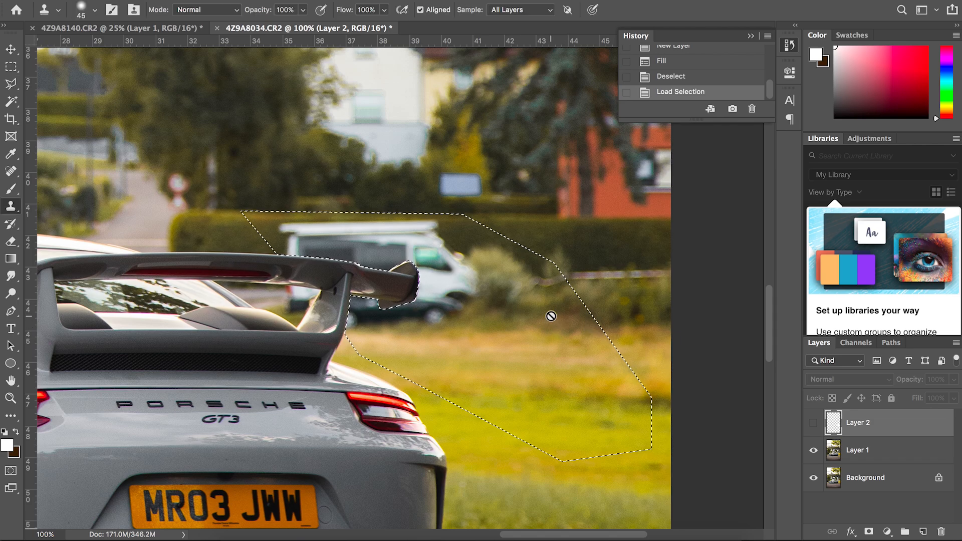
{"action": "left_click", "coordinate": [852, 451]}
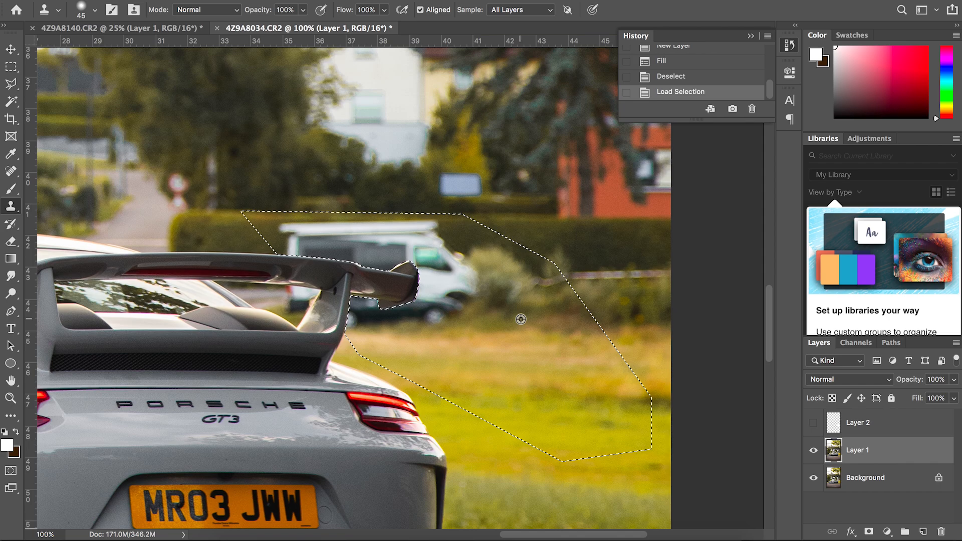
{"action": "key", "text": "bracketright"}
{"action": "key", "text": "bracketright"}
{"action": "key", "text": "bracketright"}
{"action": "key", "text": "bracketright"}
{"action": "key", "text": "bracketright"}
{"action": "key", "text": "bracketright"}
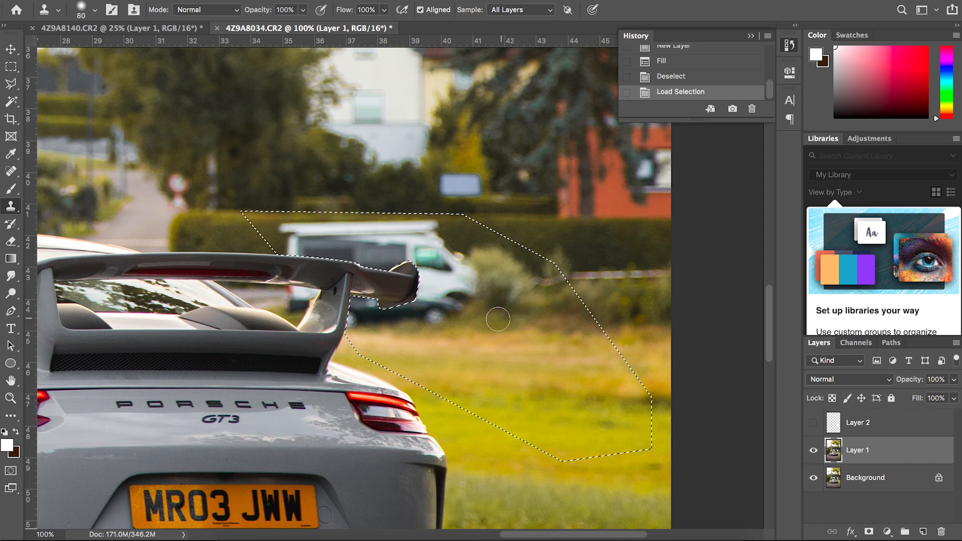
{"action": "left_click_drag", "start_coordinate": [459, 315], "coordinate": [424, 311]}
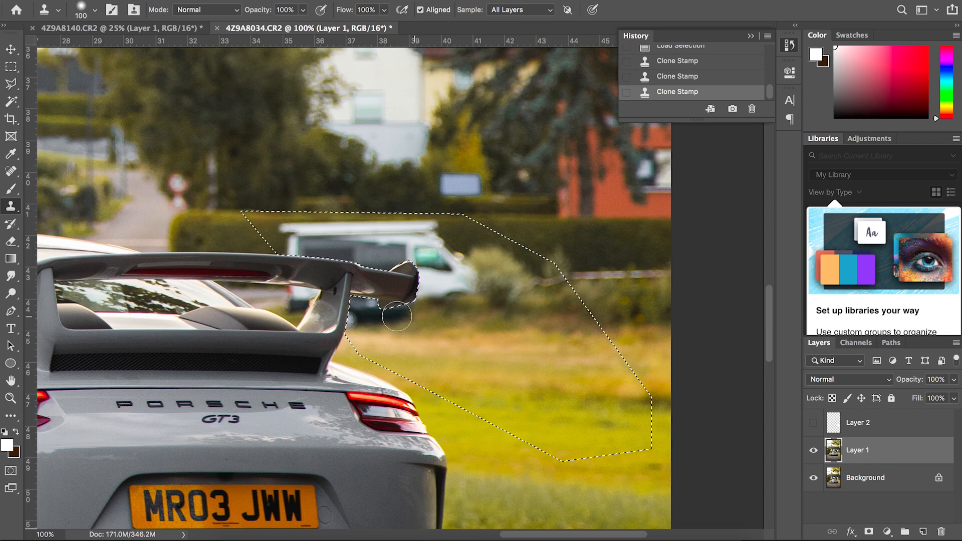
{"action": "mouse_move", "coordinate": [410, 317]}
{"action": "left_mouse_down"}
{"action": "mouse_move", "coordinate": [382, 315]}
{"action": "mouse_move", "coordinate": [426, 313]}
{"action": "mouse_move", "coordinate": [346, 321]}
{"action": "mouse_move", "coordinate": [401, 316]}
{"action": "mouse_move", "coordinate": [359, 305]}
{"action": "left_mouse_up"}
{"action": "left_click", "coordinate": [422, 319], "text": "alt"}
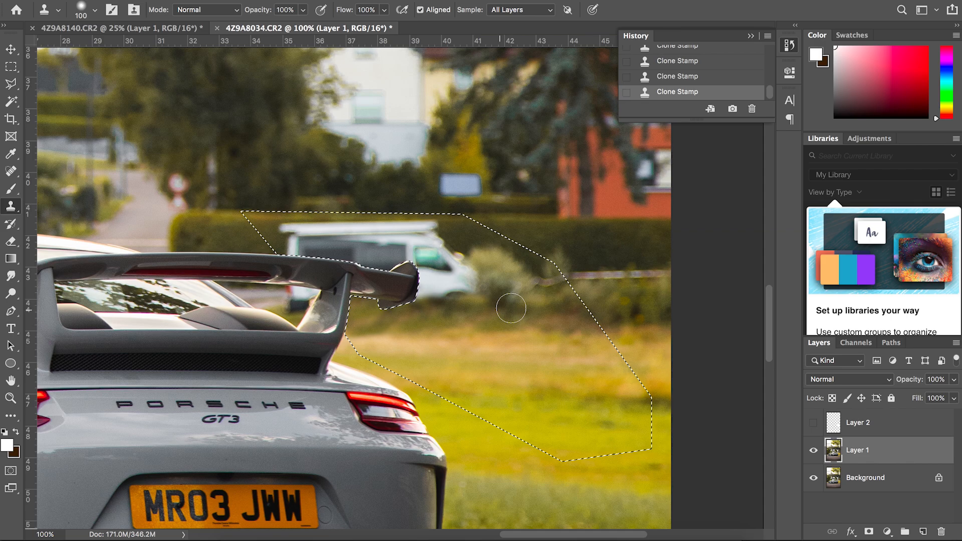
Clone bushes over the front of the van, and touch up a spot in them with the Spot Healing Brush
{"action": "mouse_move", "coordinate": [471, 293]}
{"action": "left_mouse_down"}
{"action": "mouse_move", "coordinate": [431, 281]}
{"action": "mouse_move", "coordinate": [437, 260]}
{"action": "left_mouse_up"}
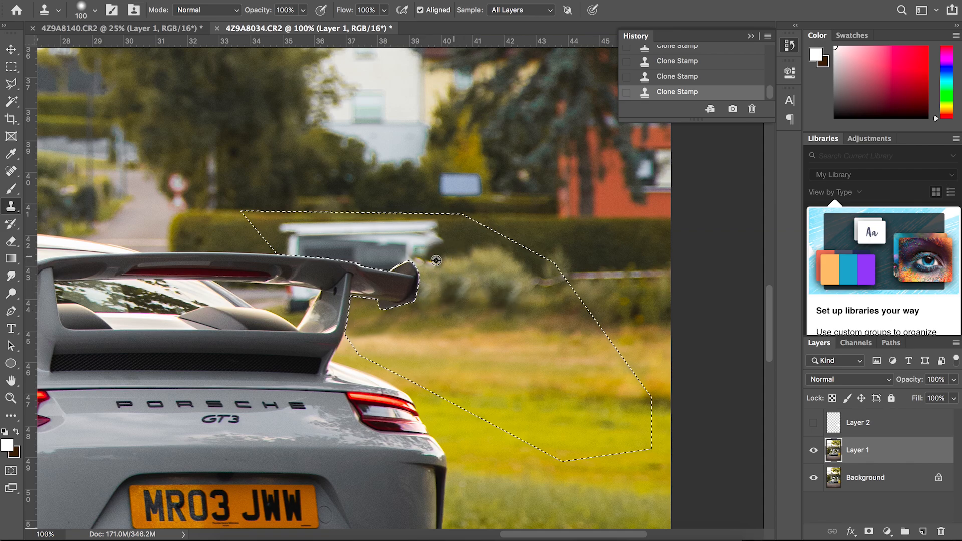
{"action": "left_click", "coordinate": [437, 261], "text": "alt"}
{"action": "key", "text": "j"}
{"action": "left_click", "coordinate": [513, 292]}
Clone the hedge over the van's roof and windows above the rear wing, and enlarge the Clone Stamp brush to 150
{"action": "scroll", "coordinate": [513, 292], "scroll_direction": "right", "scroll_amount": 5}
{"action": "key", "text": "s"}
{"action": "left_click", "coordinate": [440, 223], "text": "alt"}
{"action": "left_click_drag", "start_coordinate": [345, 228], "coordinate": [200, 231]}
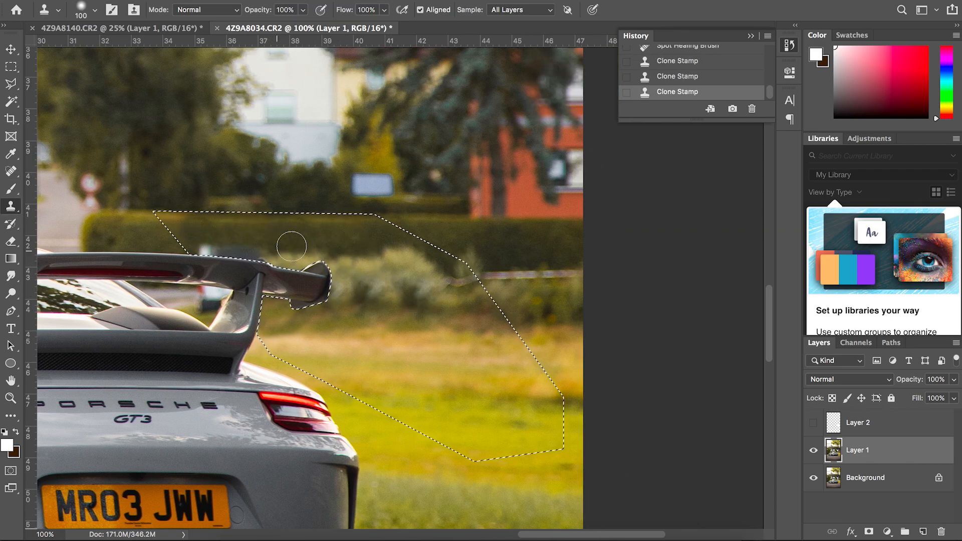
{"action": "left_click_drag", "start_coordinate": [266, 246], "coordinate": [213, 246]}
{"action": "scroll", "coordinate": [481, 310], "scroll_direction": "right", "scroll_amount": 4}
{"action": "key", "text": "bracketright"}
{"action": "key", "text": "bracketright"}
{"action": "left_click", "coordinate": [294, 275], "text": "alt"}
Clear the selection and remove the pale rail across the bushes up to the photo's edge with the Spot Healing Brush
{"action": "key", "text": "super+d"}
{"action": "key", "text": "j"}
{"action": "left_click_drag", "start_coordinate": [350, 281], "coordinate": [482, 275]}
Blend the bushes and grass edge behind the wing with the Clone Stamp at size 150
{"action": "key", "text": "s"}
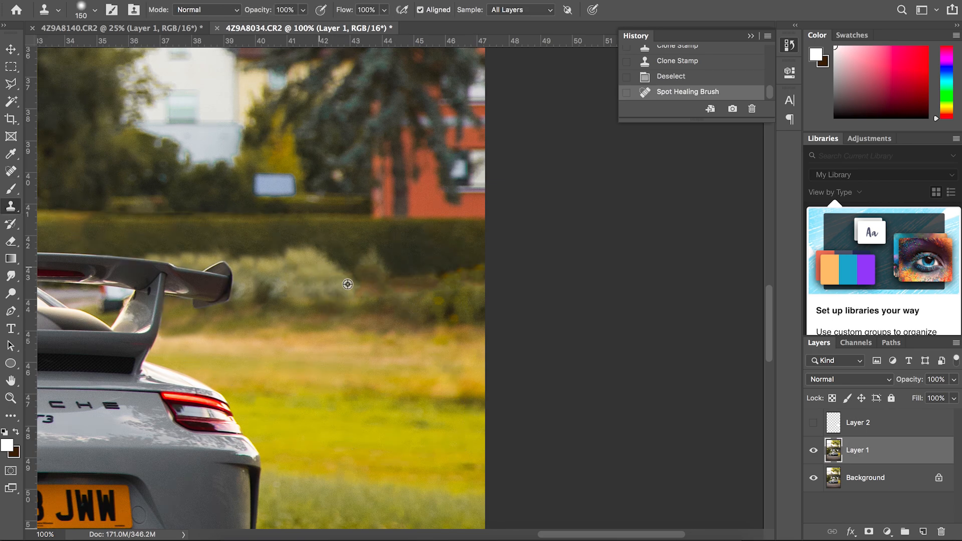
{"action": "left_click", "coordinate": [348, 284], "text": "alt"}
{"action": "left_click_drag", "start_coordinate": [366, 293], "coordinate": [420, 283]}
{"action": "left_click_drag", "start_coordinate": [374, 266], "coordinate": [401, 280]}
{"action": "left_click_drag", "start_coordinate": [330, 283], "coordinate": [316, 311]}
{"action": "left_click_drag", "start_coordinate": [301, 308], "coordinate": [271, 301]}
{"action": "left_click", "coordinate": [341, 321]}
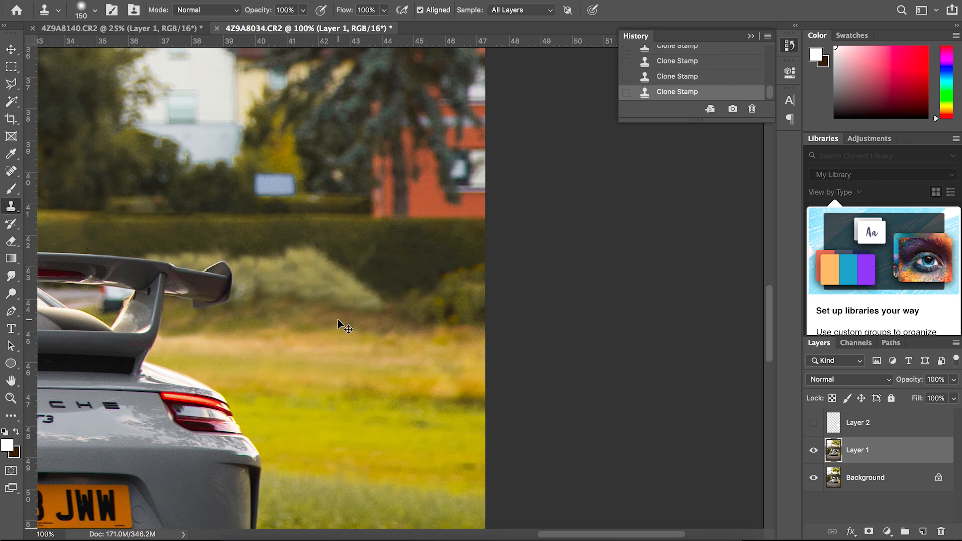
View the whole photo and toggle Layer 1's visibility repeatedly to compare the van removal before and after
{"action": "key", "text": "super+minus"}
{"action": "key", "text": "super+minus"}
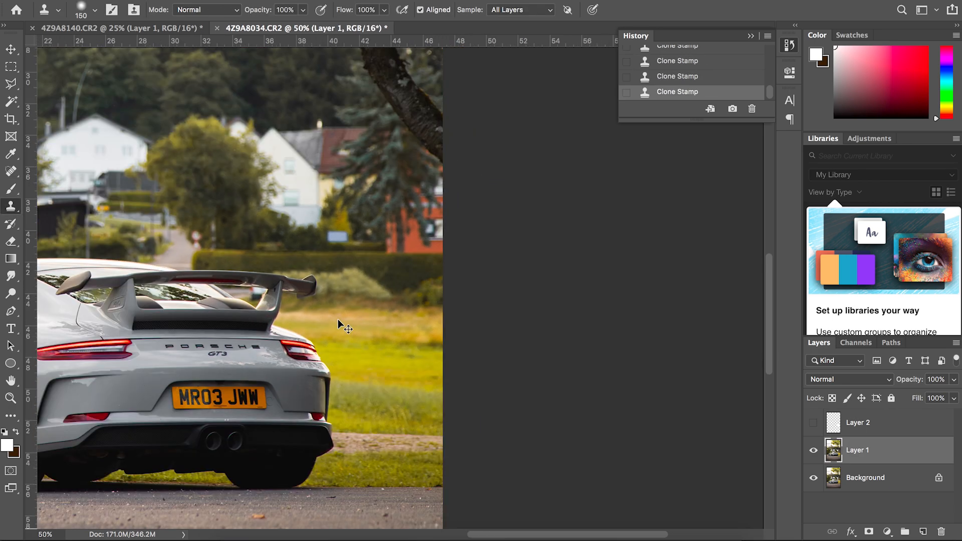
{"action": "key", "text": "super+minus"}
{"action": "key", "text": "super+minus"}
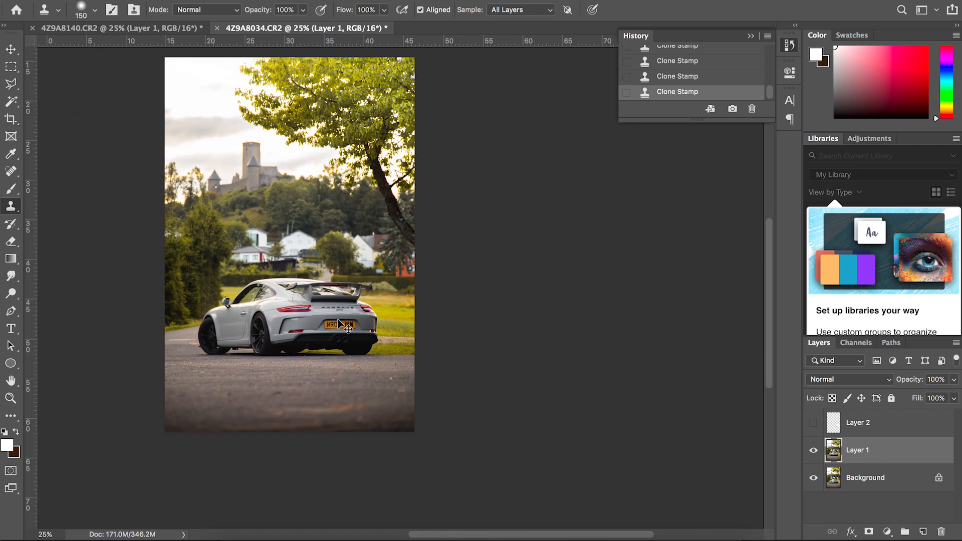
{"action": "key", "text": "super+minus"}
{"action": "scroll", "coordinate": [461, 371], "scroll_direction": "up", "scroll_amount": 4}
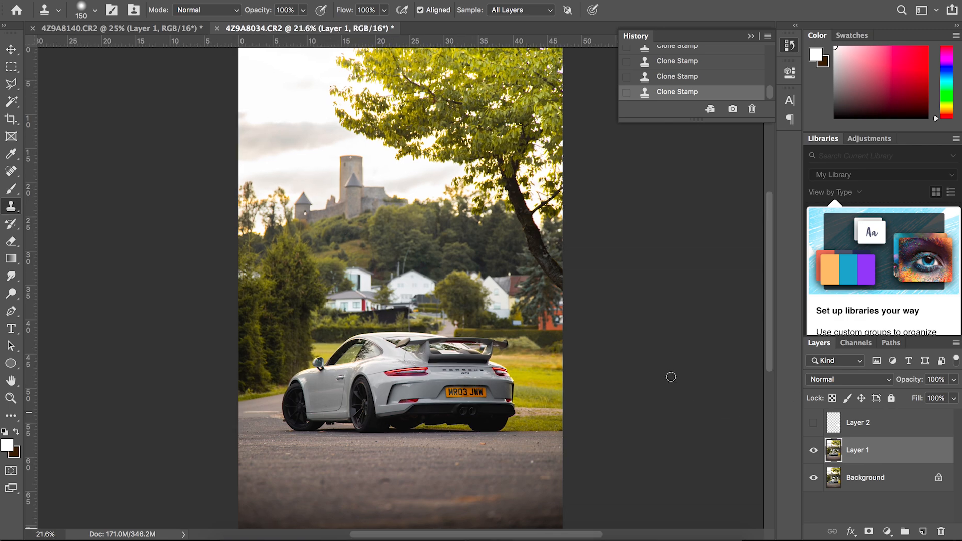
{"action": "scroll", "coordinate": [671, 377], "scroll_direction": "down", "scroll_amount": 2}
{"action": "left_click", "coordinate": [813, 454]}
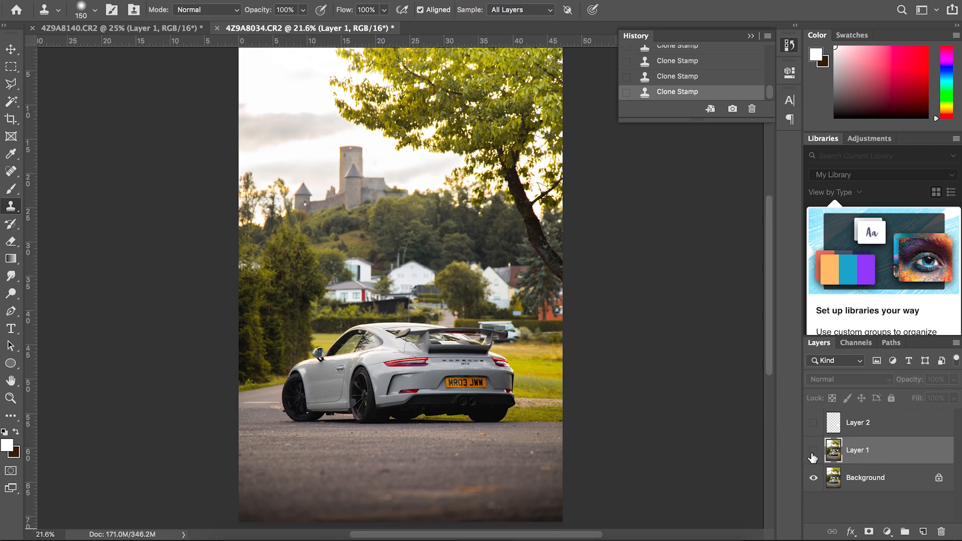
{"action": "left_click", "coordinate": [813, 451]}
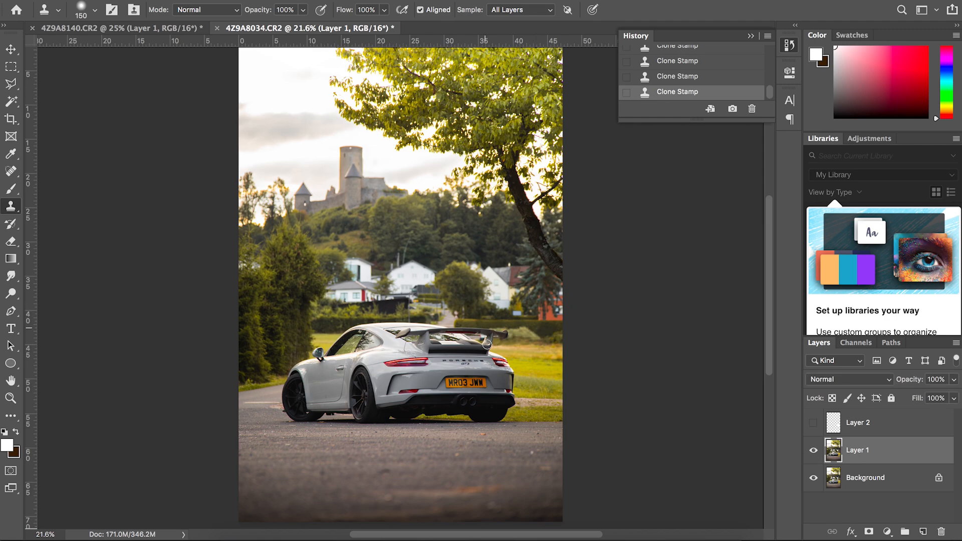
{"action": "left_click", "coordinate": [813, 452]}
{"action": "left_click", "coordinate": [814, 452]}
{"action": "left_click", "coordinate": [814, 452]}
{"action": "left_click", "coordinate": [814, 452]}
{"action": "left_click", "coordinate": [814, 452]}
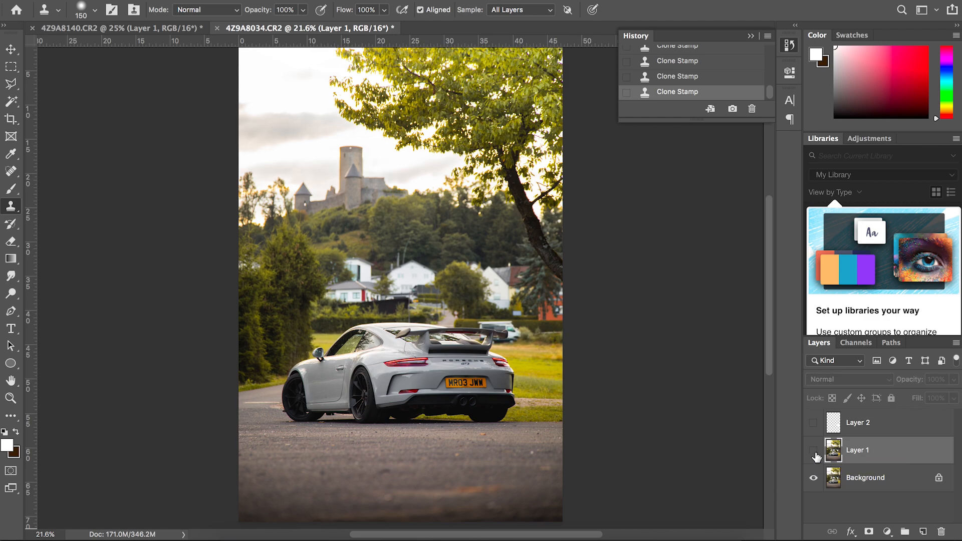
{"action": "left_click", "coordinate": [814, 453]}
{"action": "key", "text": "super+0"}
{"action": "scroll", "coordinate": [696, 446], "scroll_direction": "down", "scroll_amount": 2}
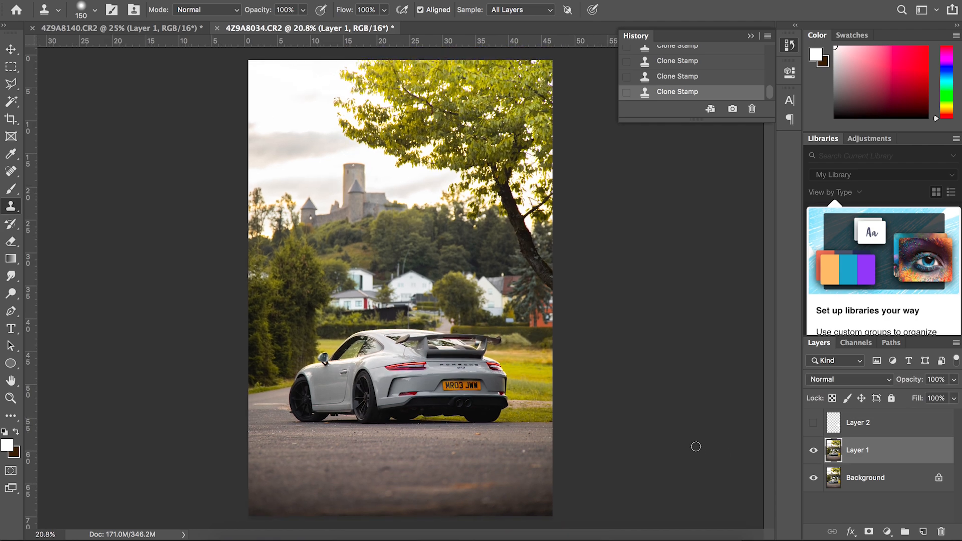